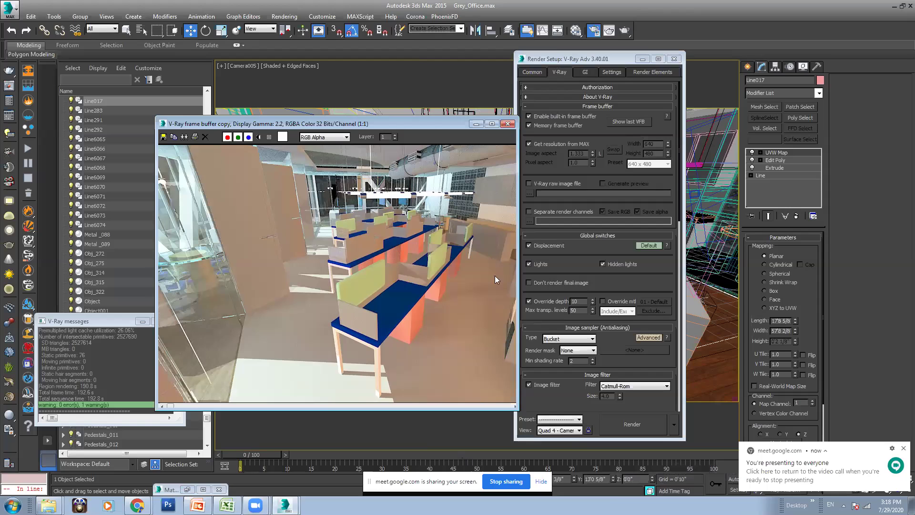
# - Render the Camera005 view and compare the result side by side with the earlier frame buffer copy
pyautogui.click(625, 32)
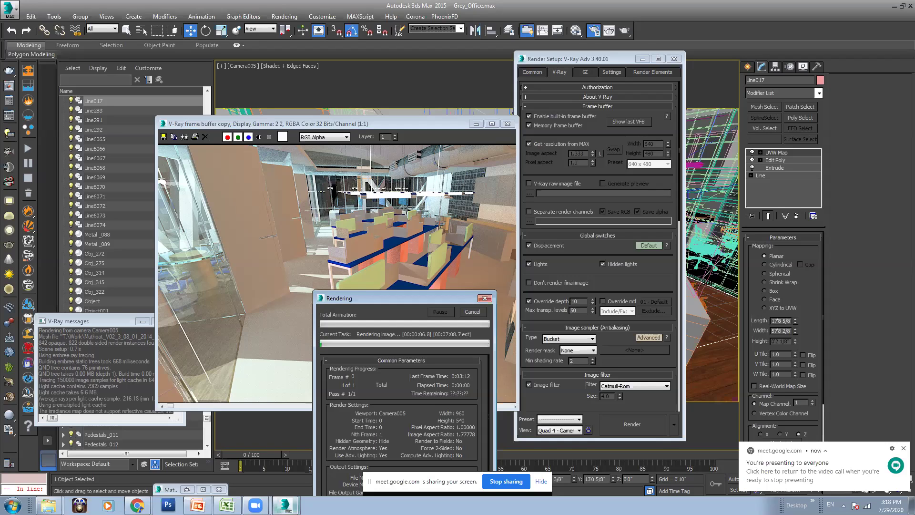
pyautogui.moveTo(286, 504)
pyautogui.click(300, 464)
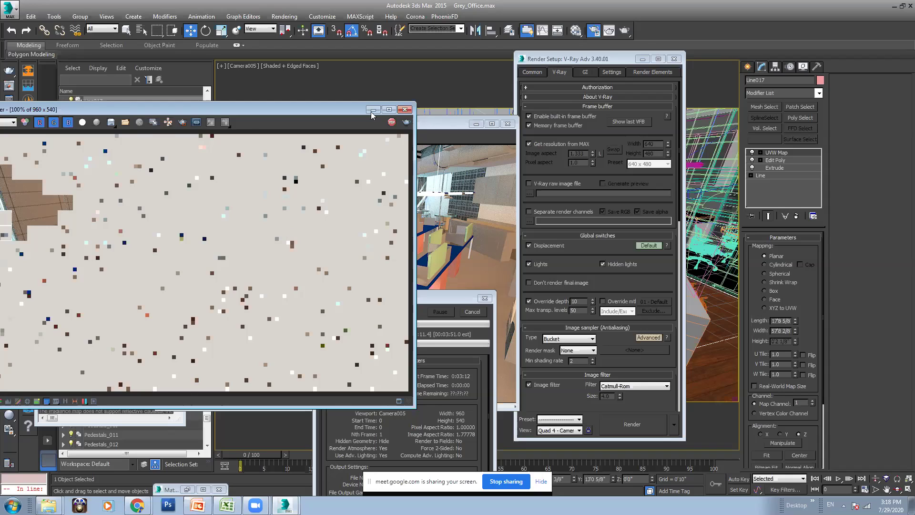
pyautogui.moveTo(276, 107); pyautogui.dragTo(371, 112)
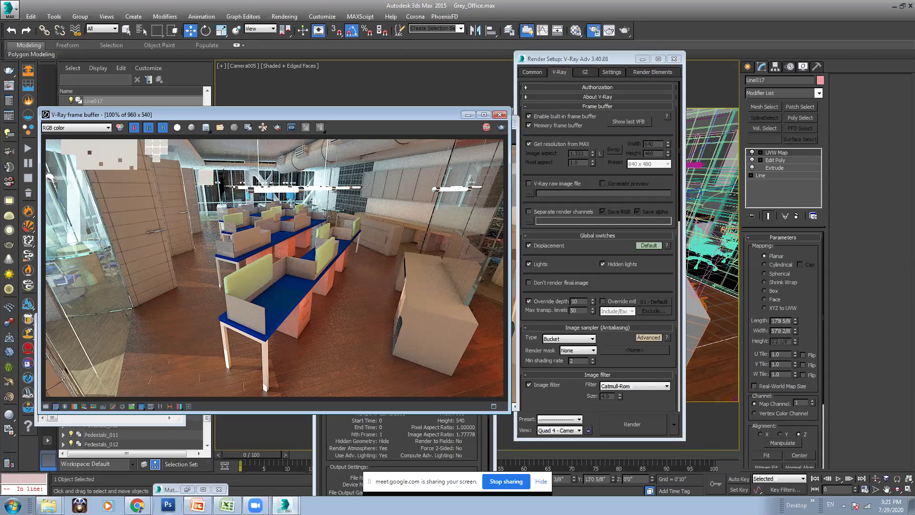
pyautogui.moveTo(305, 116); pyautogui.dragTo(408, 232)
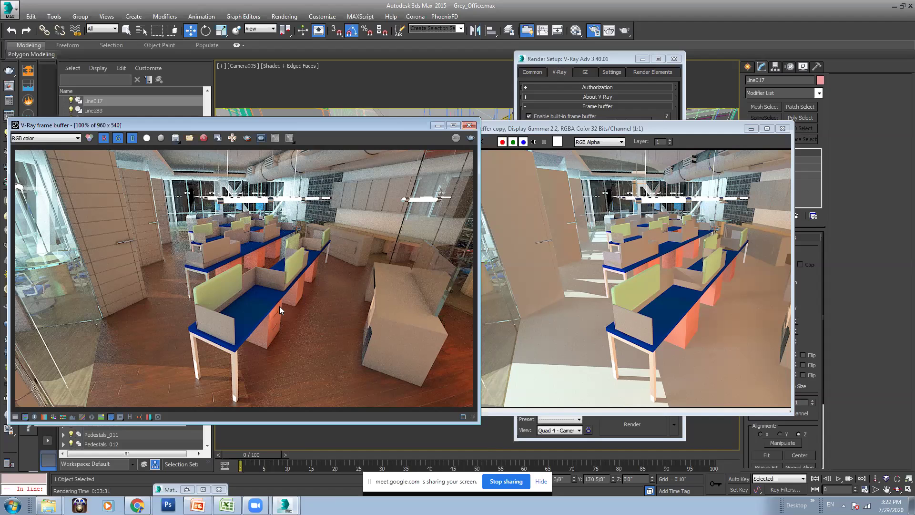
pyautogui.click(438, 125)
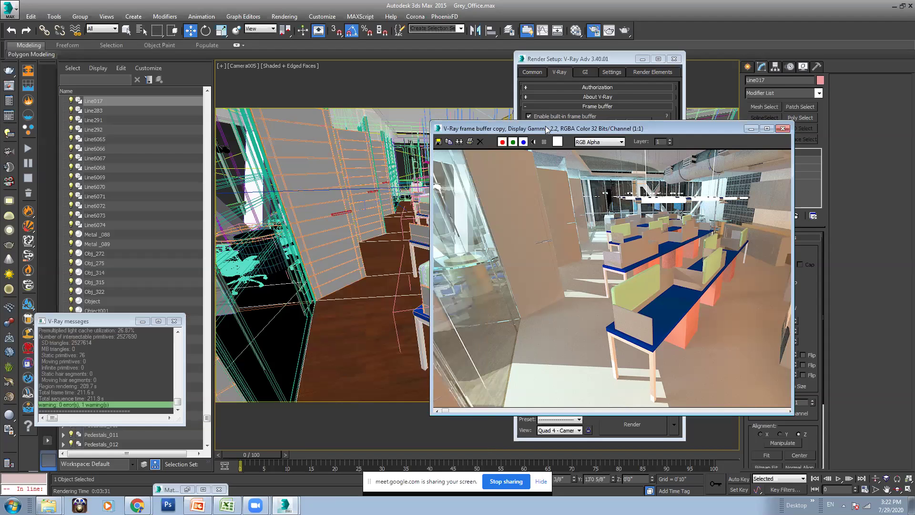
pyautogui.moveTo(548, 129); pyautogui.dragTo(646, 130)
# - Select the pedestal unit under the front desk and sample its Storages material in the Material Editor
pyautogui.click(493, 320)
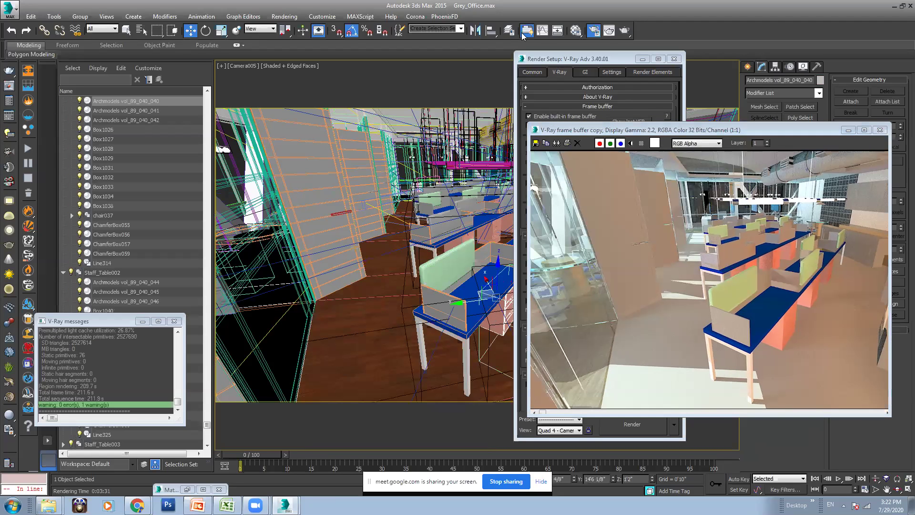
pyautogui.click(576, 31)
pyautogui.click(265, 79)
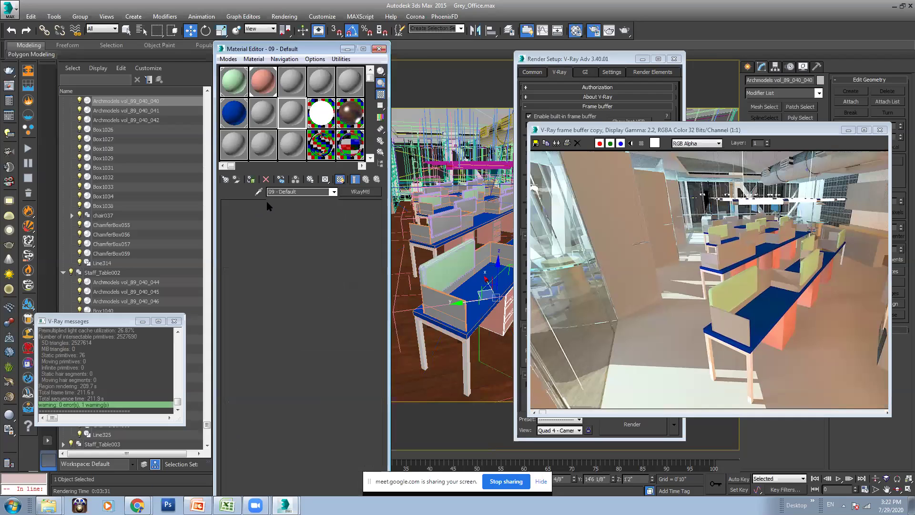
pyautogui.click(266, 78)
pyautogui.click(259, 192)
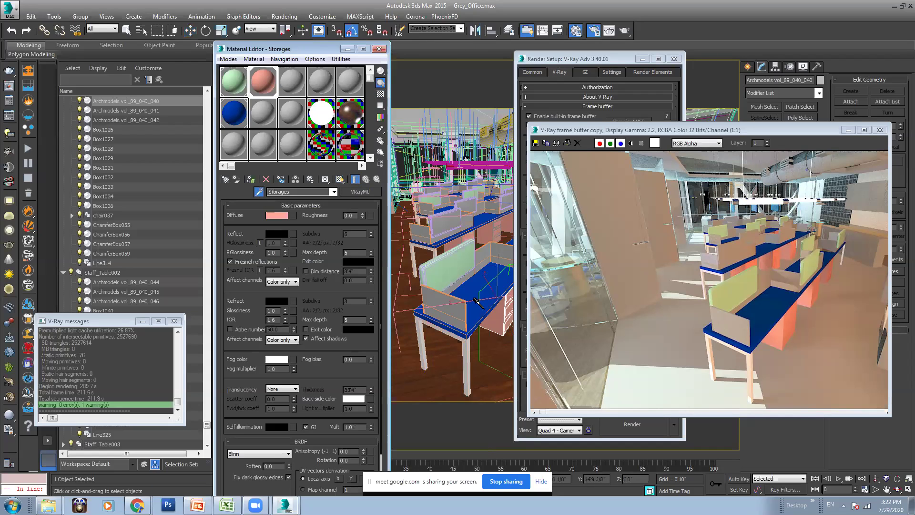
pyautogui.click(491, 315)
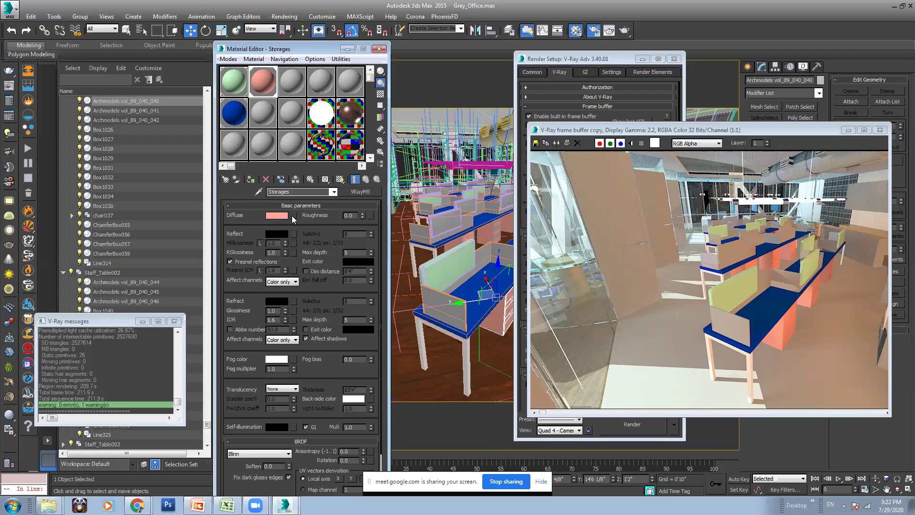
# - Assign louro_negro.jpg from the Louro negro wood folder as the Storages material's diffuse bitmap
pyautogui.click(292, 215)
pyautogui.doubleClick(347, 117)
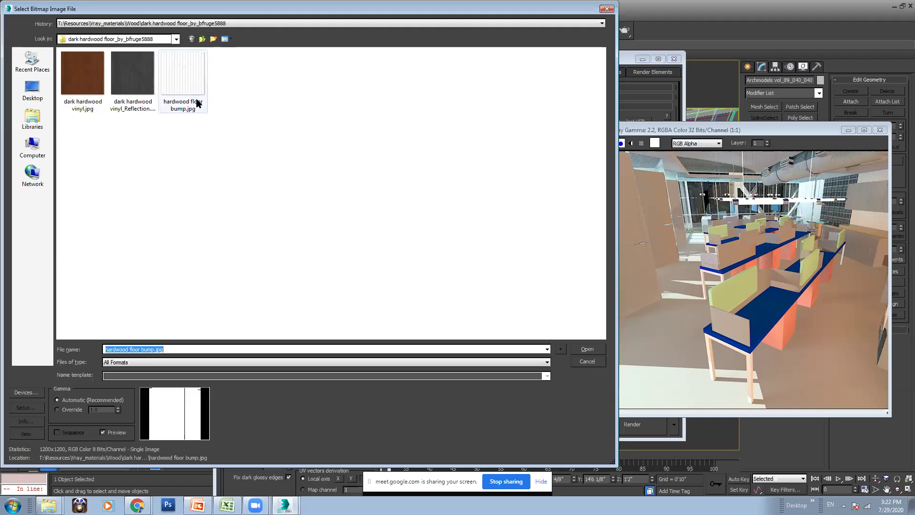
pyautogui.click(191, 39)
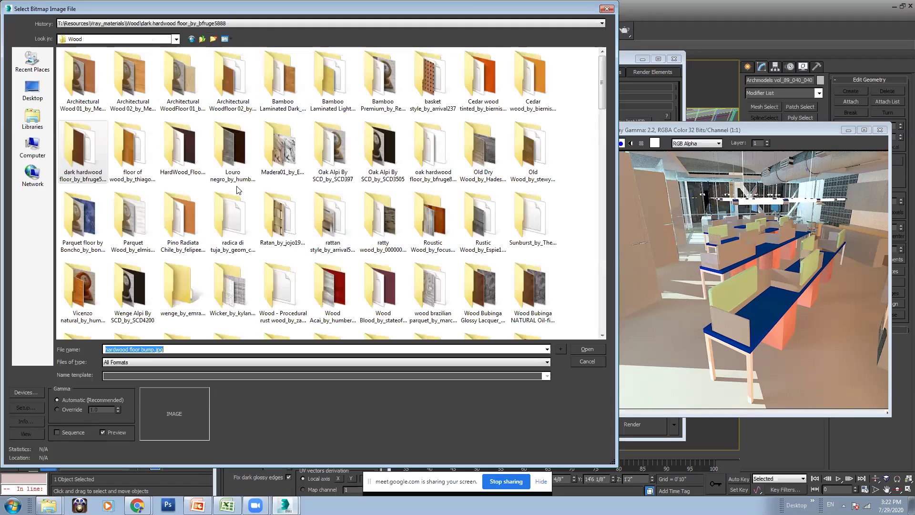
pyautogui.doubleClick(238, 154)
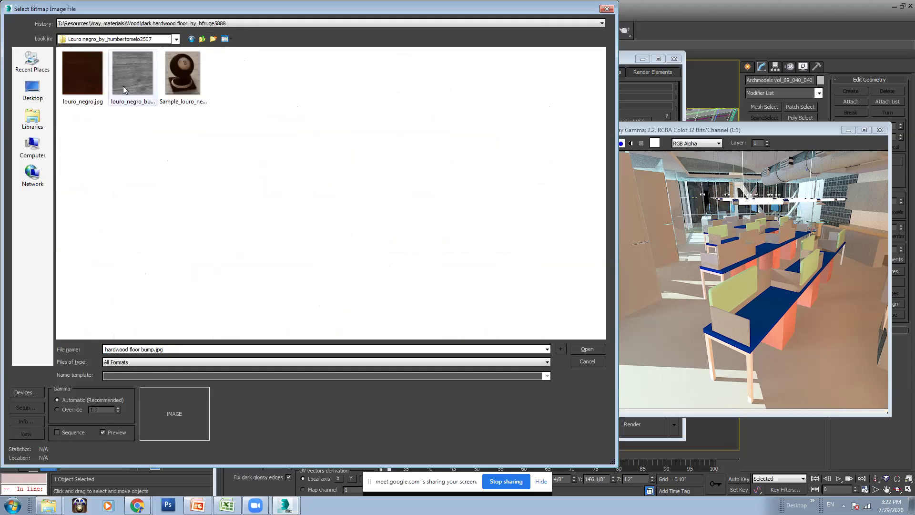
pyautogui.click(93, 77)
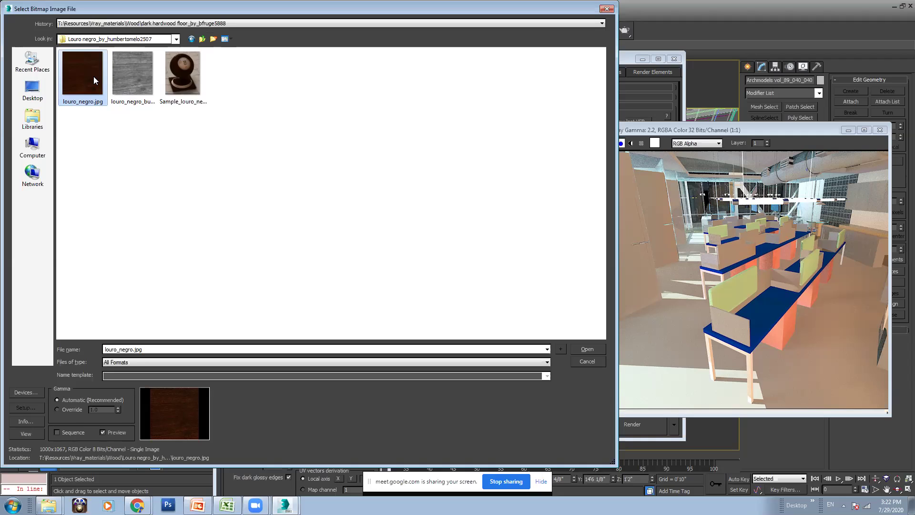
pyautogui.click(578, 350)
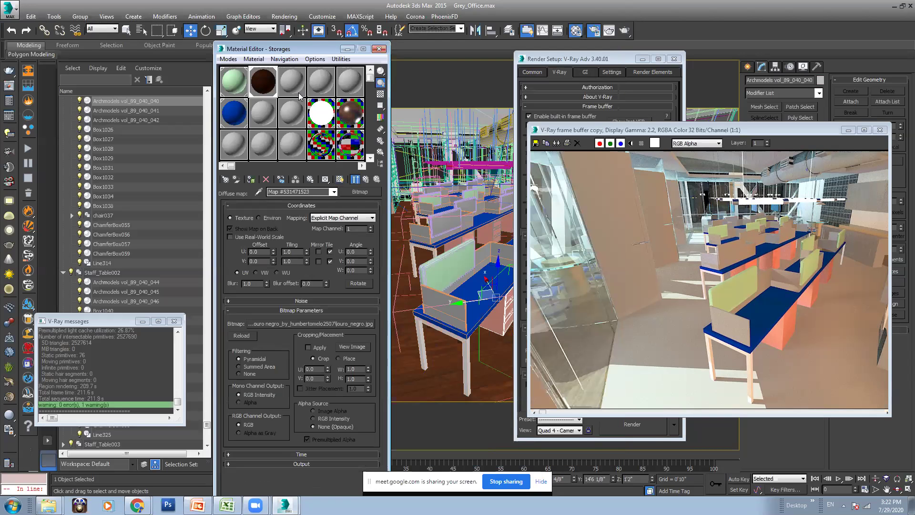
# - Open an enlarged preview of the Storages material beside the editor and give its sample a checkered background
pyautogui.doubleClick(269, 90)
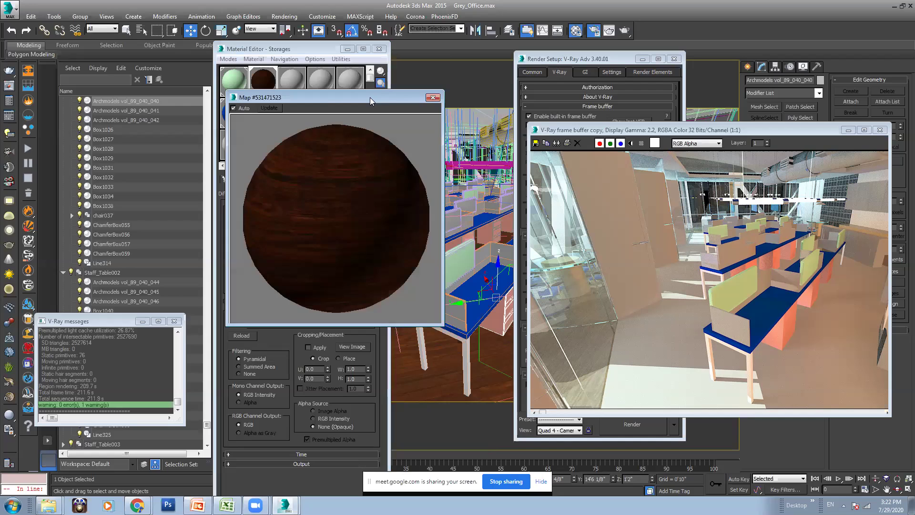
pyautogui.moveTo(370, 97); pyautogui.dragTo(146, 103)
pyautogui.click(369, 180)
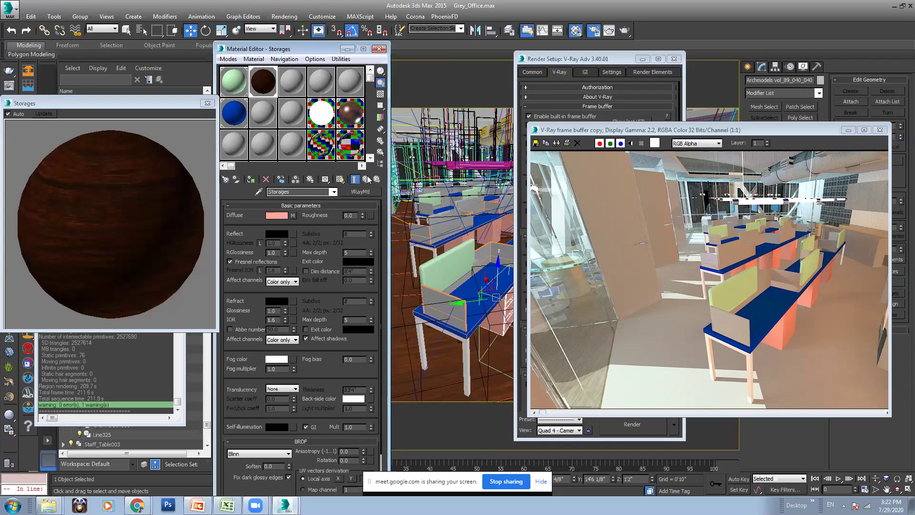
pyautogui.click(380, 94)
# - Set the Storages material's reflection color to pure white and its reflection glossiness to 0.7
pyautogui.click(274, 234)
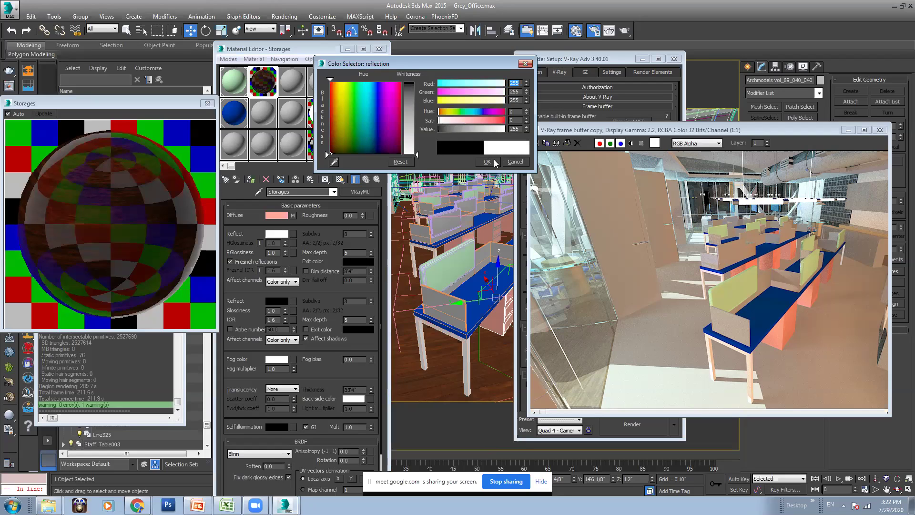
pyautogui.click(487, 162)
pyautogui.doubleClick(276, 253)
pyautogui.write('0.7')
pyautogui.press('Return')
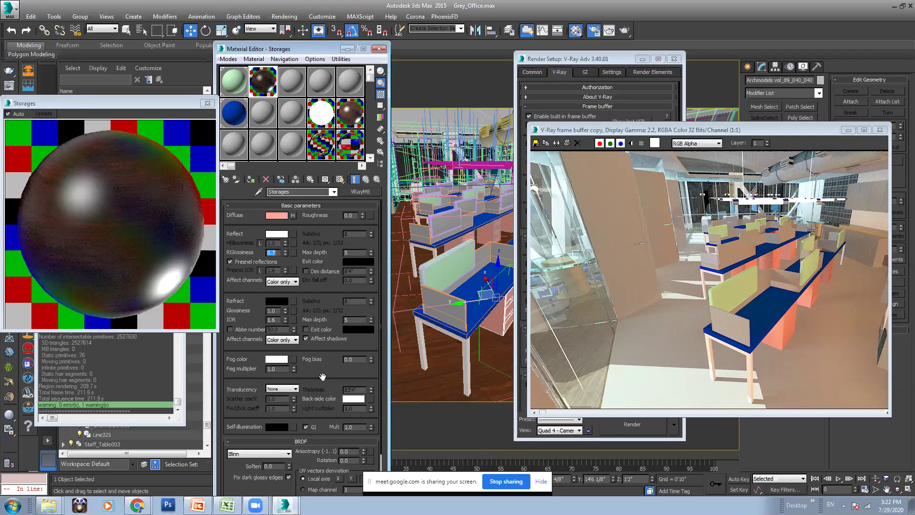
# - Assign louro_negro_bump.jpg as the bitmap in the Storages material's bump map slot
pyautogui.scroll(-3, 322, 376)
pyautogui.click(300, 464)
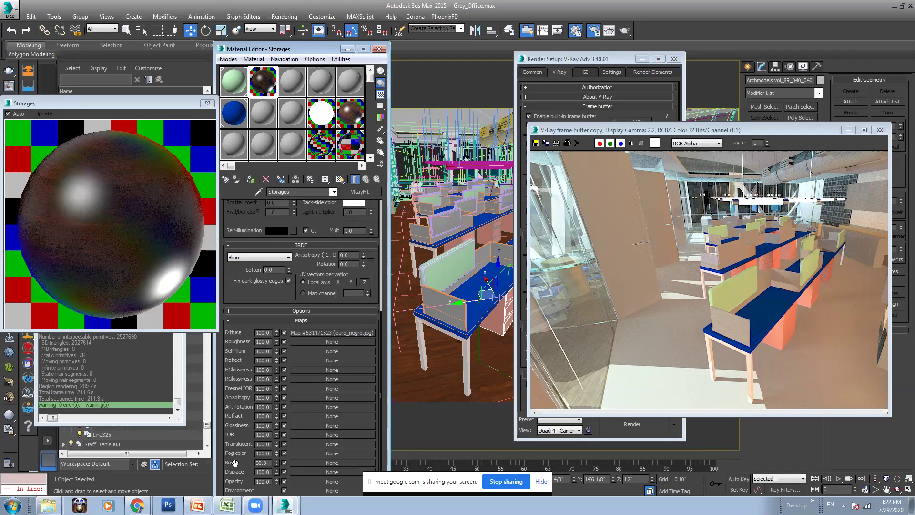
pyautogui.click(307, 464)
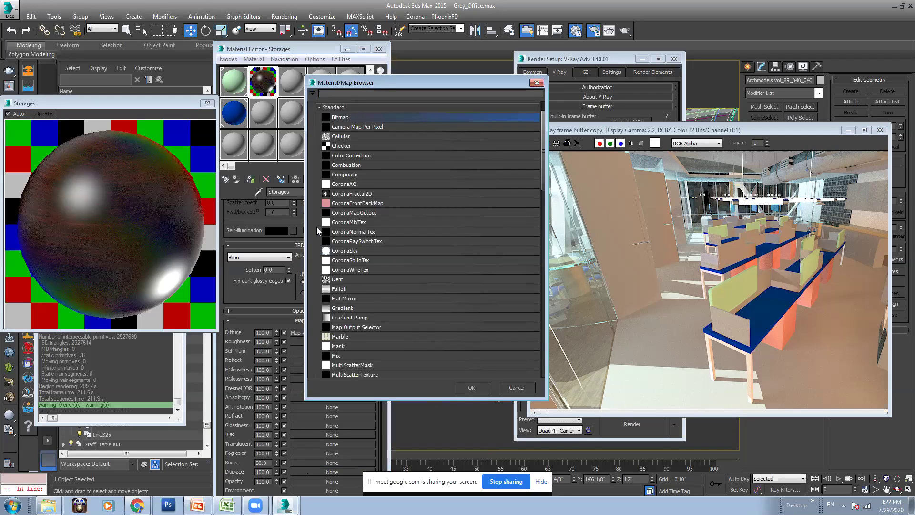
pyautogui.doubleClick(349, 116)
pyautogui.click(134, 105)
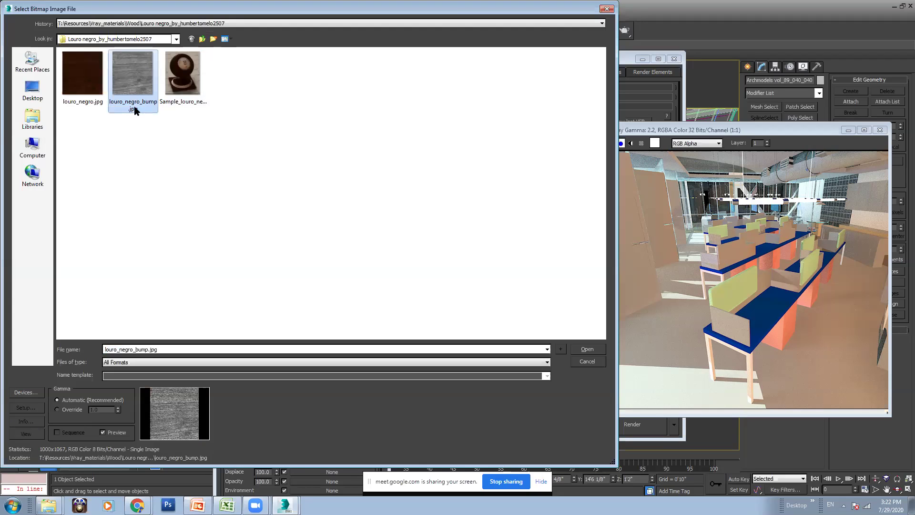
pyautogui.click(585, 349)
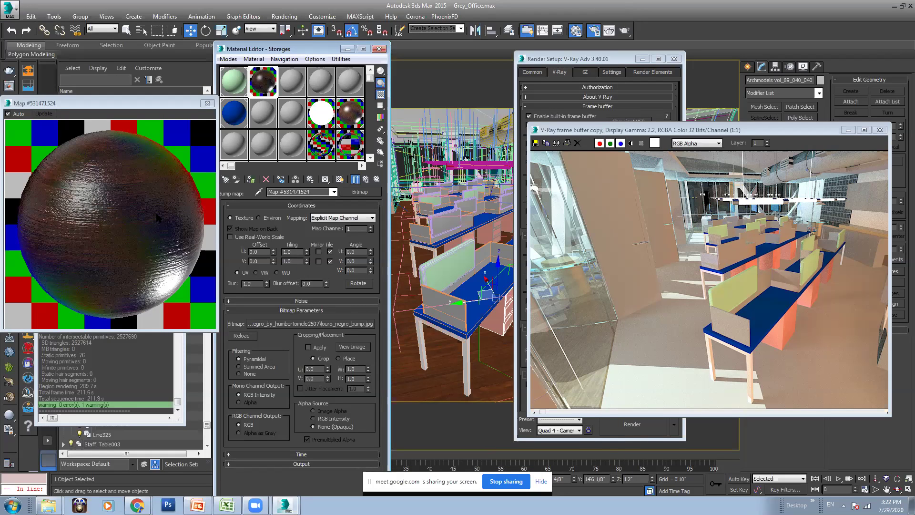
# - Return from the bump map to the Storages material's diffuse map and show the wood texture in the viewport
pyautogui.click(340, 179)
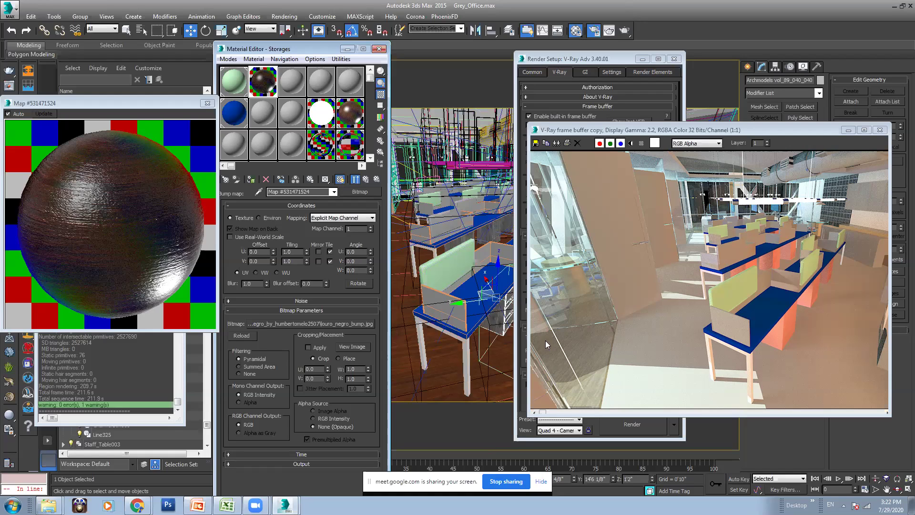
pyautogui.click(366, 180)
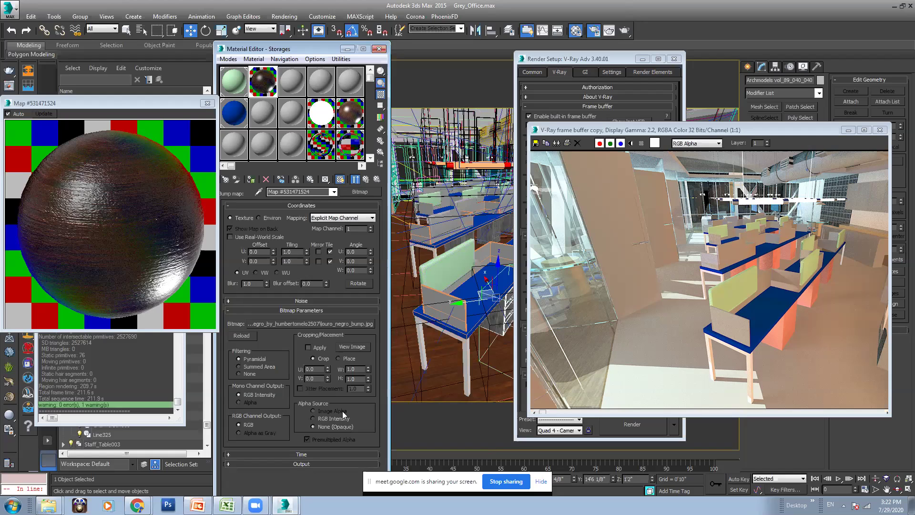
pyautogui.click(366, 180)
pyautogui.moveTo(320, 333); pyautogui.dragTo(353, 334)
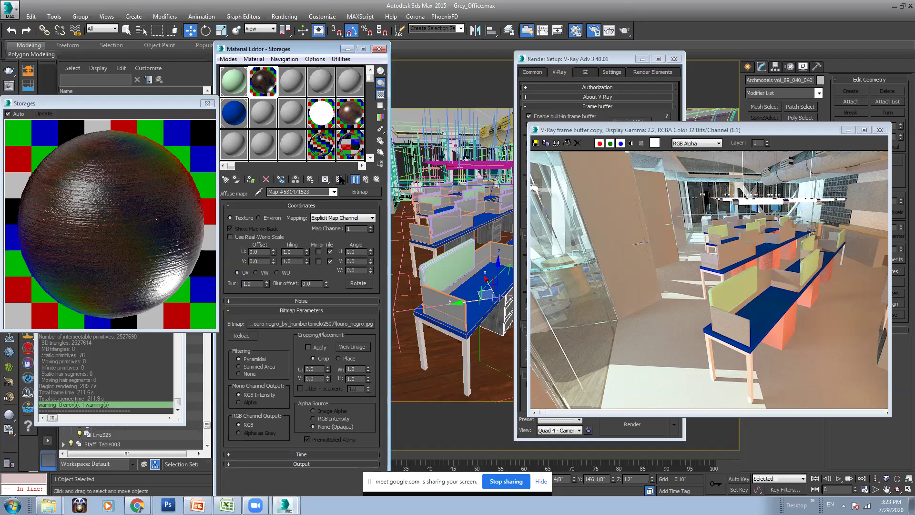
# - Clear the floating windows, examine the pedestal's wood texture up close in perspective, and restore the Camera005 view
pyautogui.click(849, 130)
pyautogui.click(642, 59)
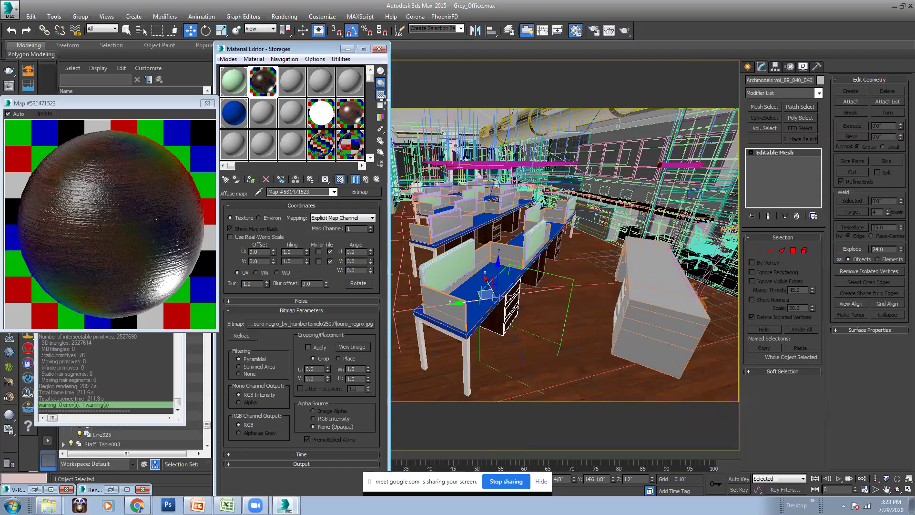
pyautogui.click(348, 49)
pyautogui.click(255, 68)
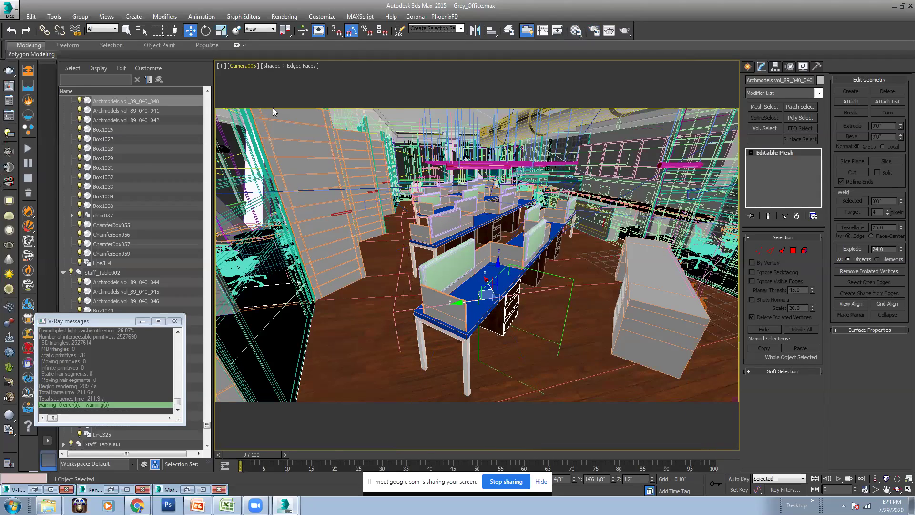
pyautogui.click(286, 101)
pyautogui.keyDown('alt'); pyautogui.moveTo(568, 296); pyautogui.dragTo(541, 282, button='middle'); pyautogui.keyUp('alt')
pyautogui.press('c')
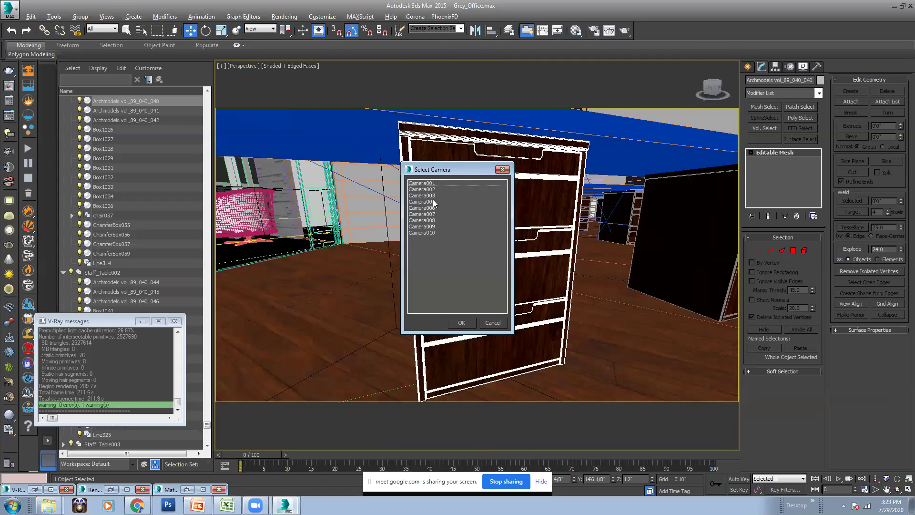
pyautogui.doubleClick(433, 200)
pyautogui.press('p')
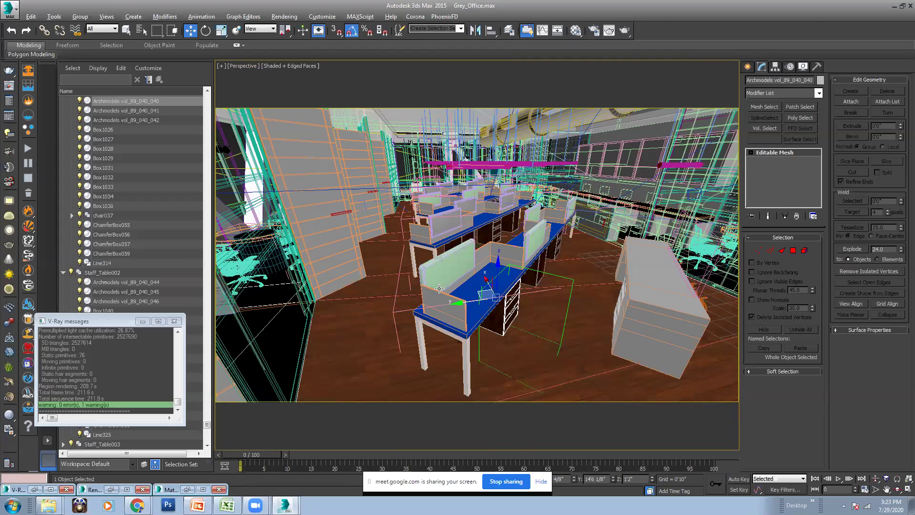
pyautogui.hotkey('shift', 'z')
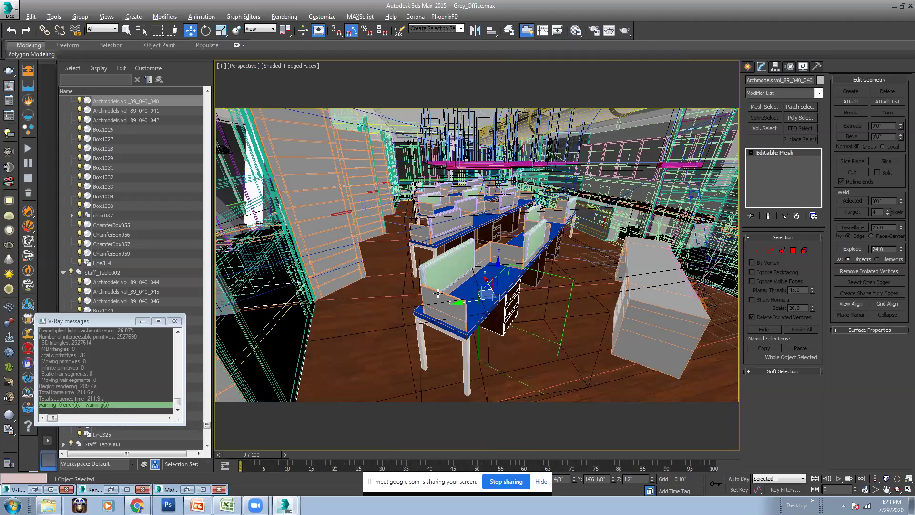
# - Select the front desk's end partition, load its Glass_Partition_Table material into the Material Editor, and restore the render copy and Render Setup windows
pyautogui.click(438, 293)
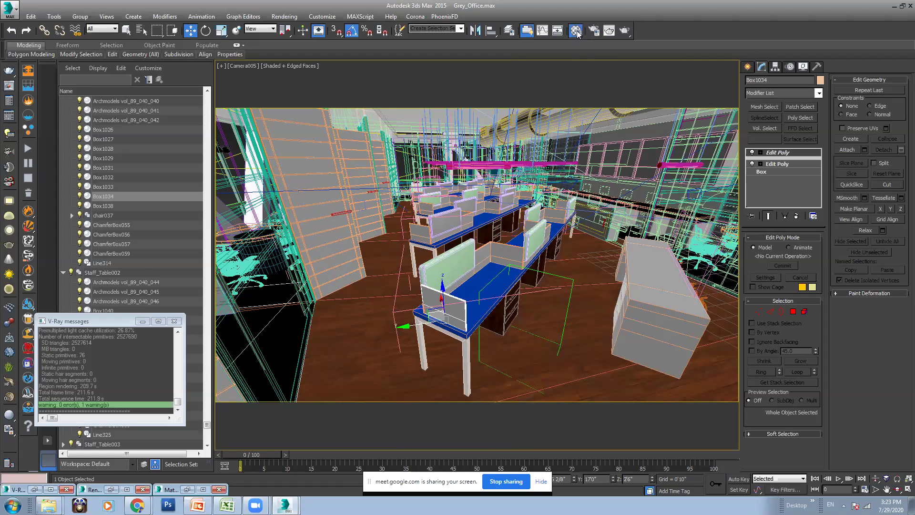
pyautogui.click(575, 31)
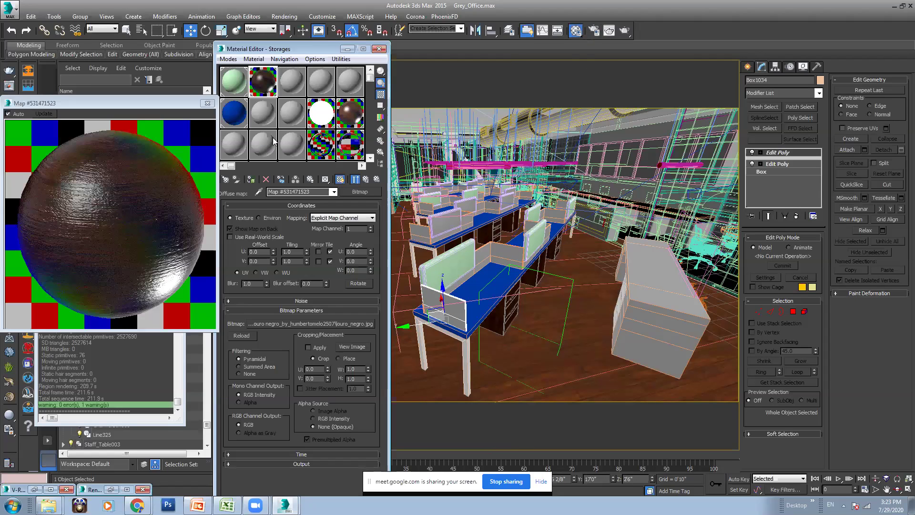
pyautogui.click(430, 292)
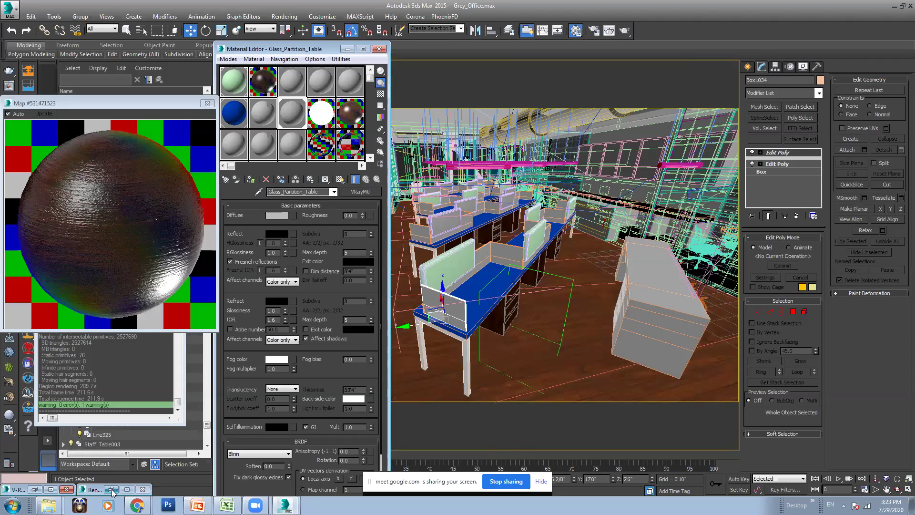
pyautogui.click(37, 490)
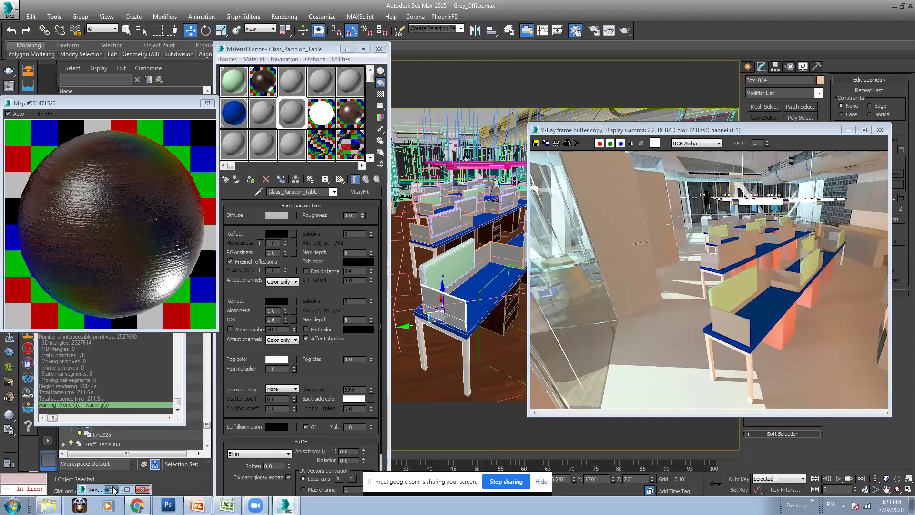
pyautogui.click(112, 489)
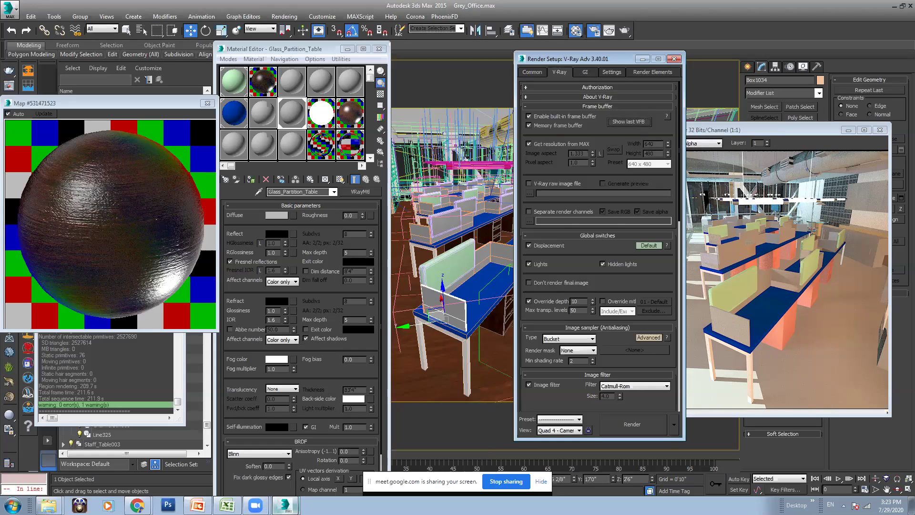
# - Restore the V-Ray frame buffer and move the Material Editor away from the rendered image
pyautogui.moveTo(285, 505)
pyautogui.click(292, 468)
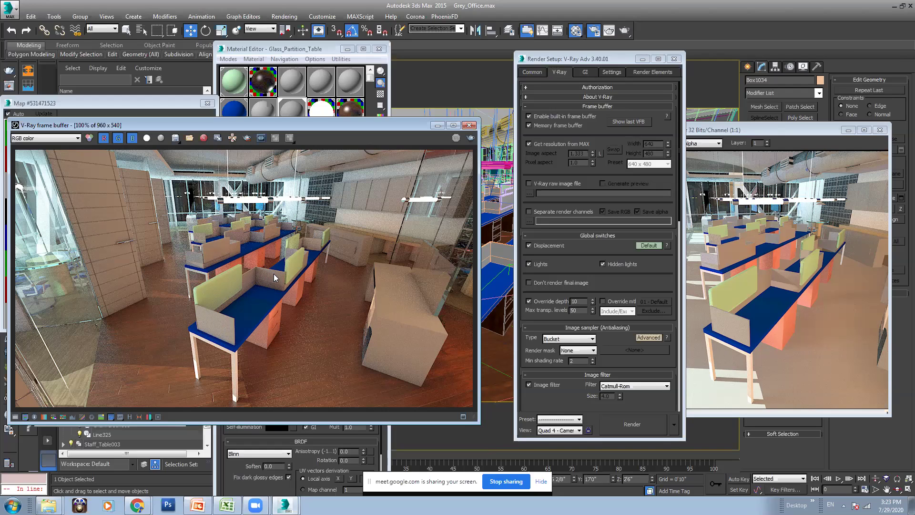
pyautogui.click(303, 48)
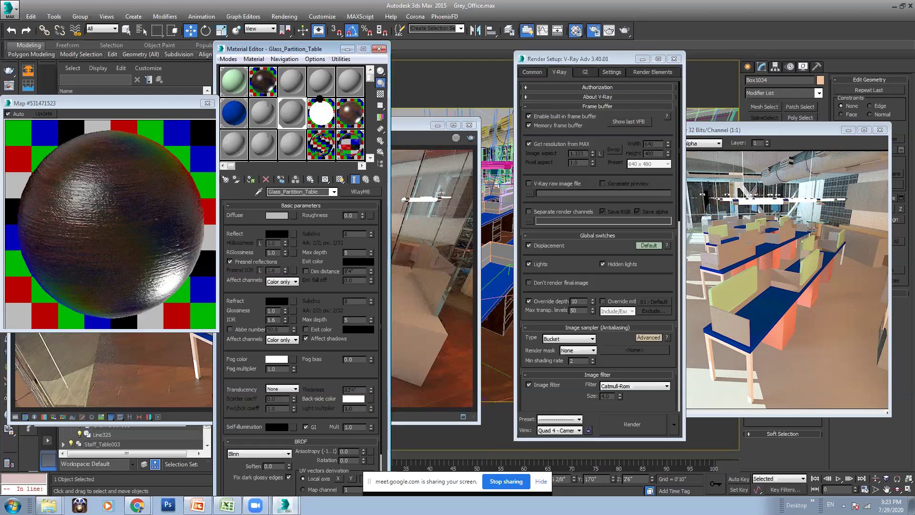
pyautogui.moveTo(299, 48); pyautogui.dragTo(596, 50)
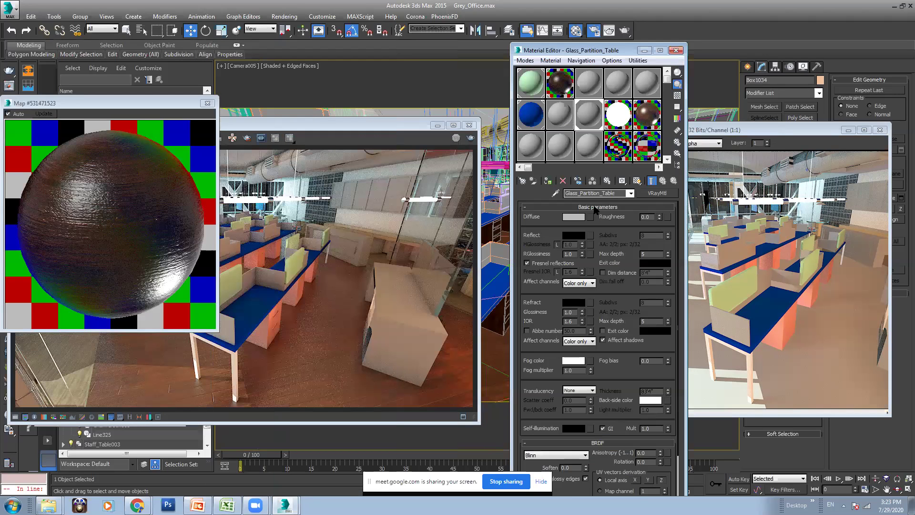
# - Set the Glass_Partition_Table material's reflection and refraction colors to pure white, and move the frame buffer clear of the selected partition
pyautogui.click(578, 236)
pyautogui.moveTo(417, 83); pyautogui.dragTo(422, 157)
pyautogui.click(586, 111)
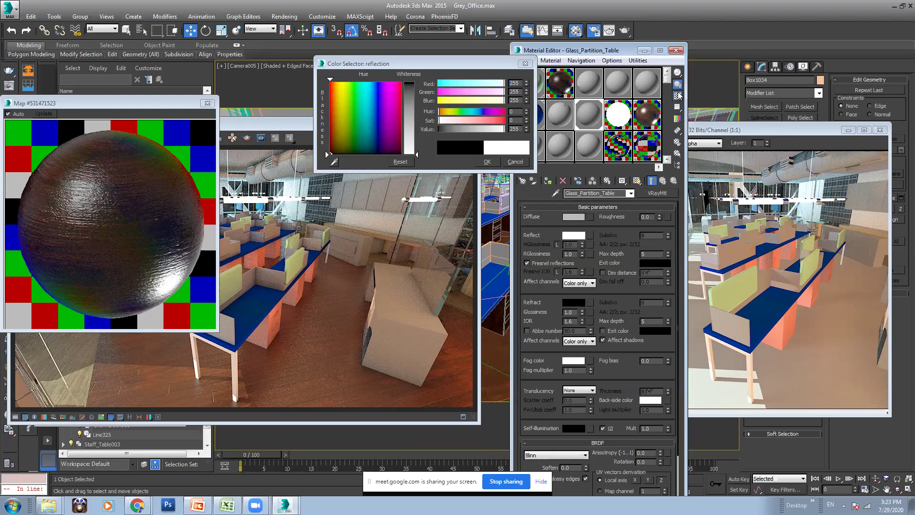
pyautogui.click(483, 162)
pyautogui.click(573, 302)
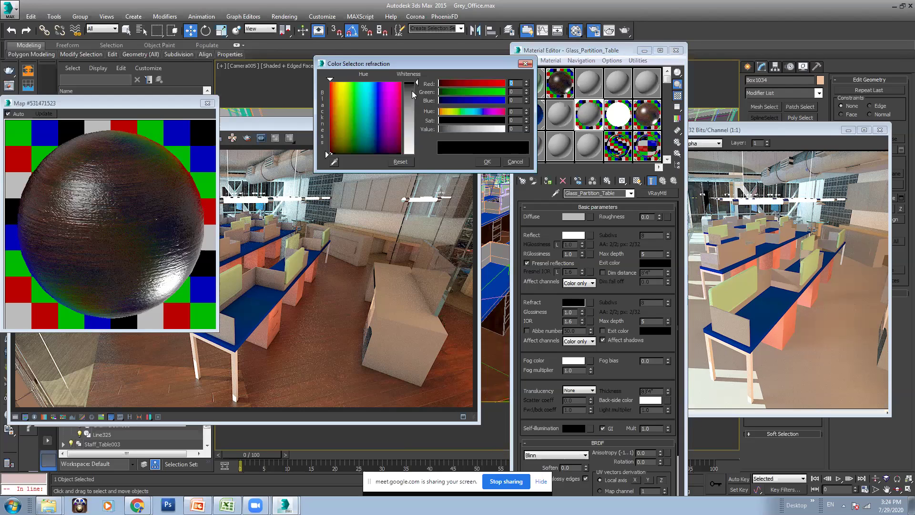
pyautogui.moveTo(412, 90); pyautogui.dragTo(414, 155)
pyautogui.click(487, 162)
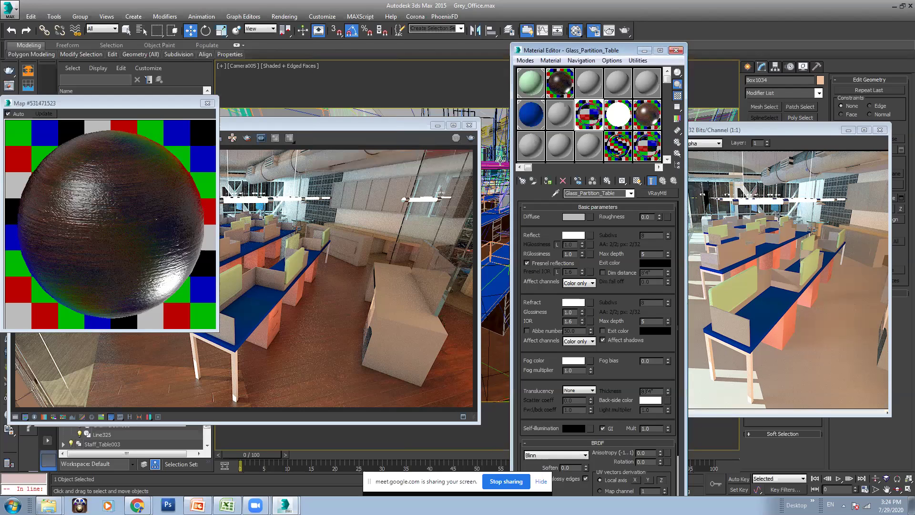
pyautogui.moveTo(415, 126); pyautogui.dragTo(327, 166)
# - Sweep the glass material's refraction color to black and back to white to compare its transparency
pyautogui.click(573, 302)
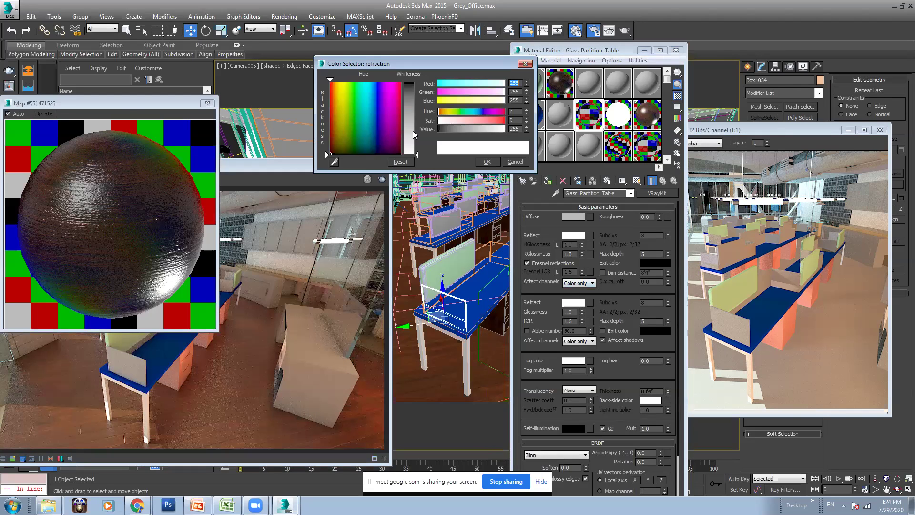
pyautogui.moveTo(412, 130); pyautogui.dragTo(413, 80)
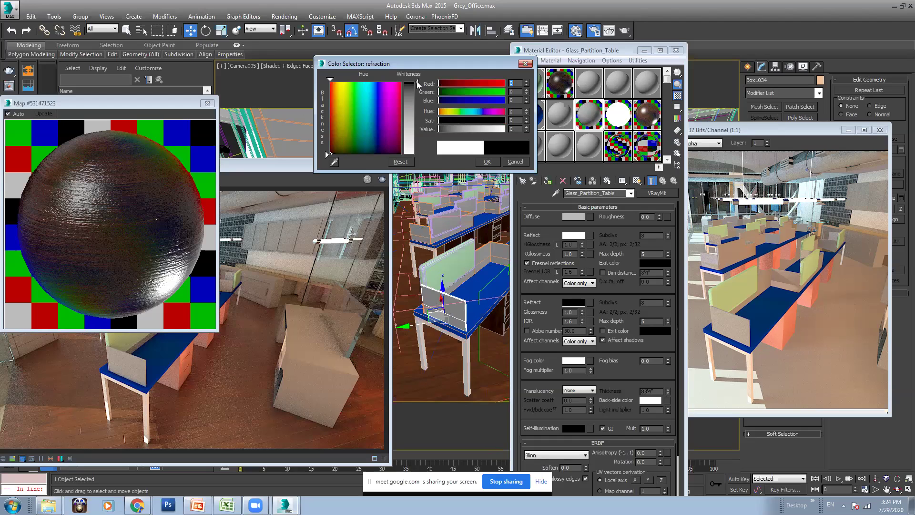
pyautogui.moveTo(418, 81); pyautogui.dragTo(417, 154)
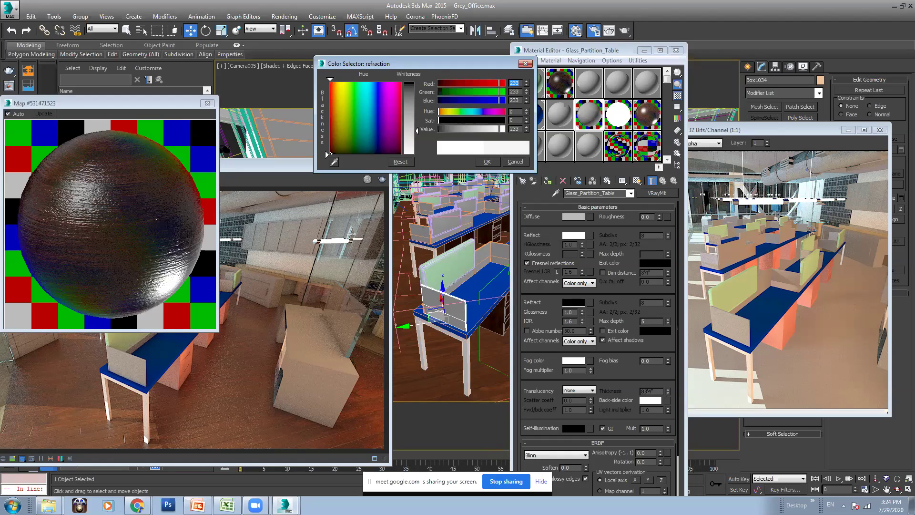
pyautogui.click(487, 162)
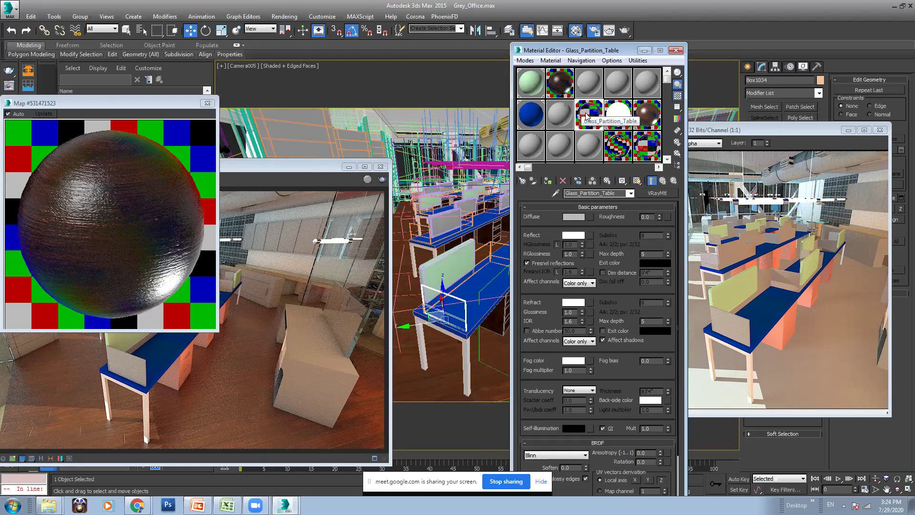
# - Replace the wood map preview with a magnified Glass_Partition_Table sample and set the material's refraction glossiness to 0.6
pyautogui.click(207, 102)
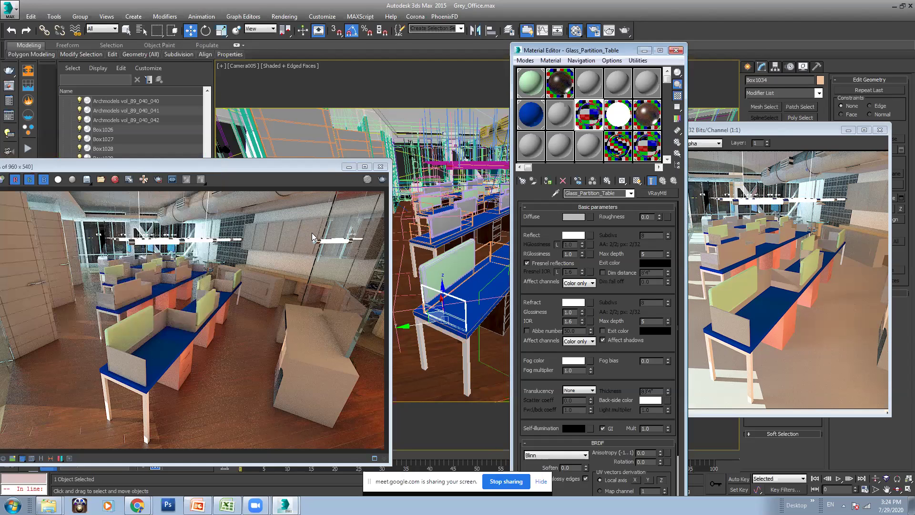
pyautogui.moveTo(546, 316); pyautogui.dragTo(545, 296)
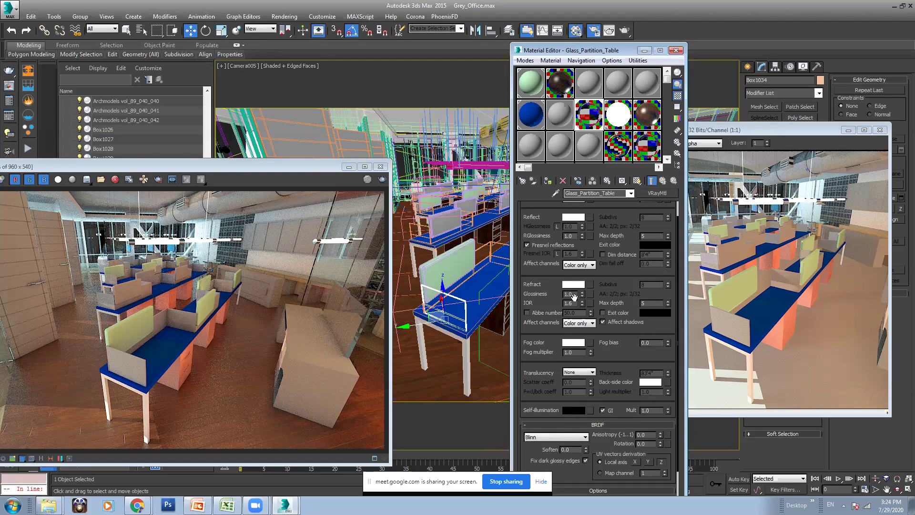
pyautogui.doubleClick(571, 294)
pyautogui.doubleClick(593, 117)
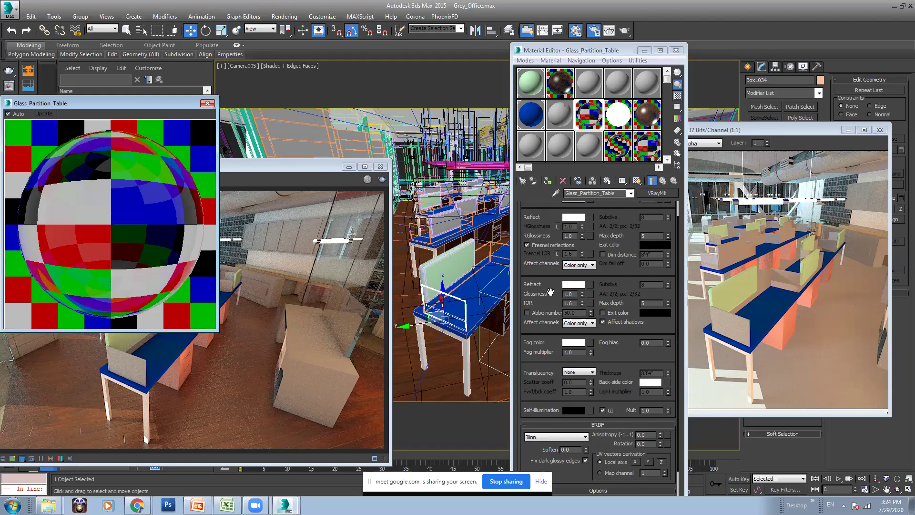
pyautogui.doubleClick(568, 294)
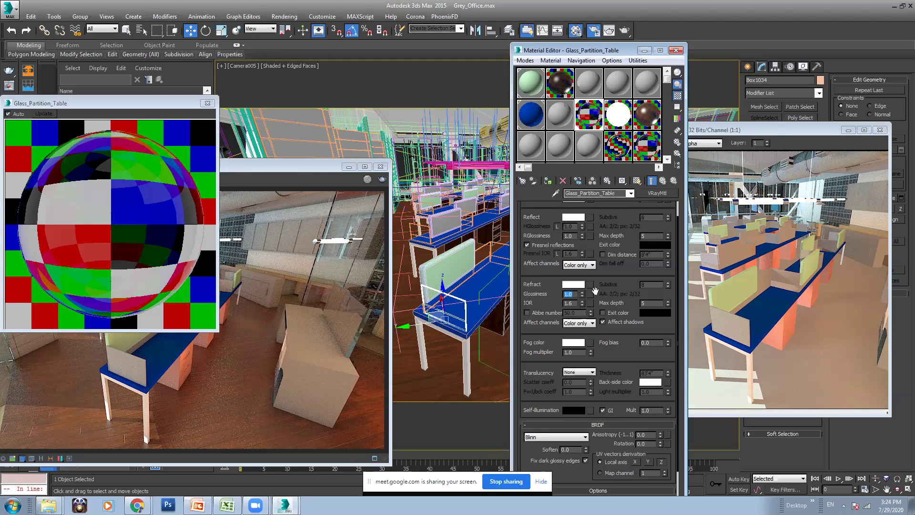
pyautogui.write('0.6')
pyautogui.press('Return')
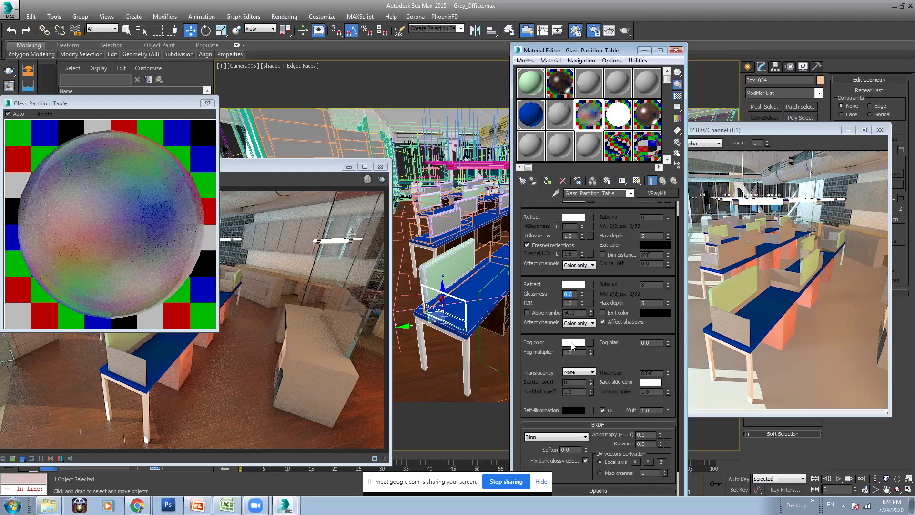
# - Tint the glass material's fog color by setting its red value to 254
pyautogui.click(572, 343)
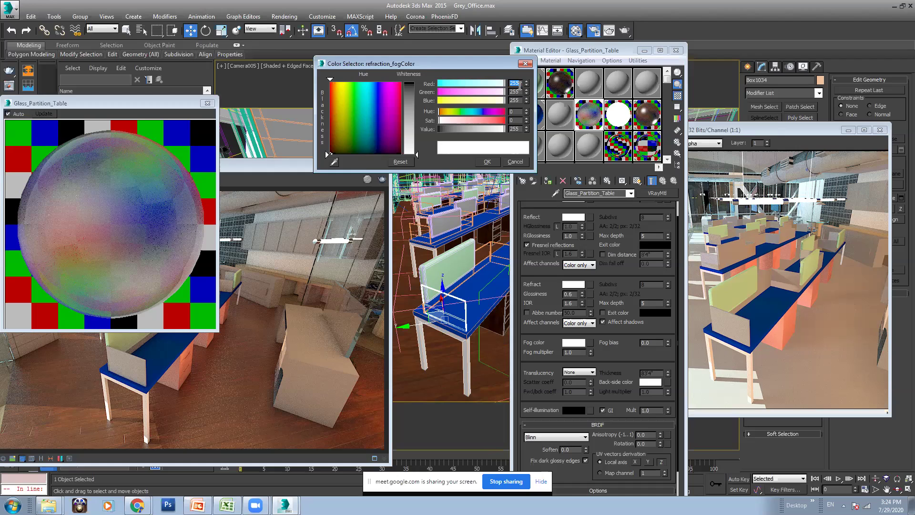
pyautogui.write('254')
pyautogui.press('Return')
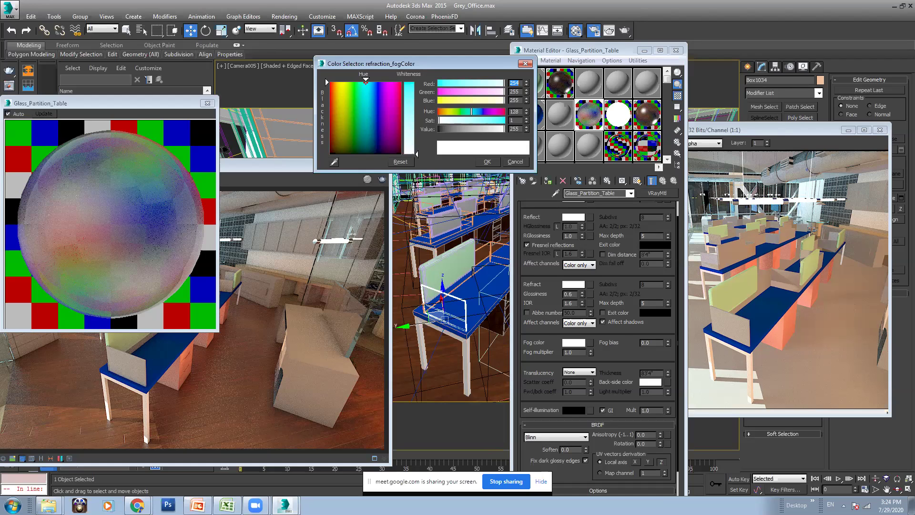
pyautogui.click(498, 161)
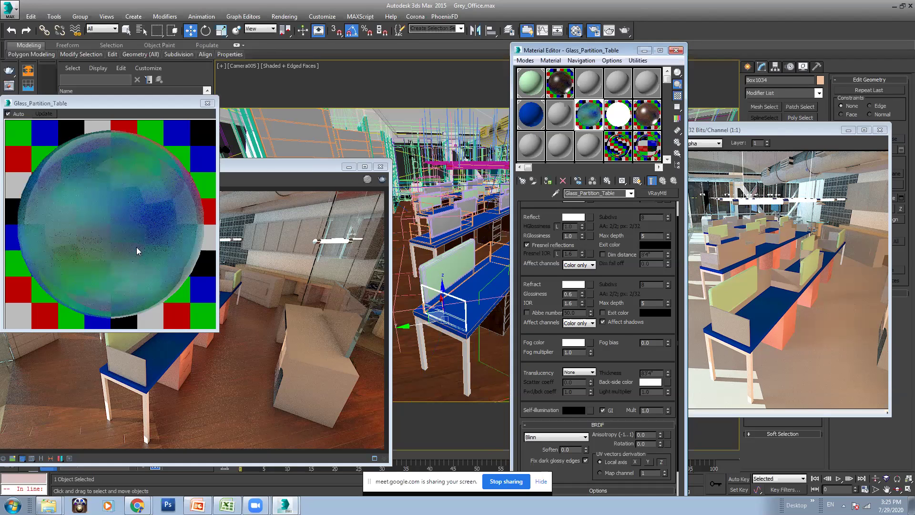
# - Select the front desk's green partition screen, close the glass preview, and sample the screen's material into an unused Material Editor slot
pyautogui.click(443, 255)
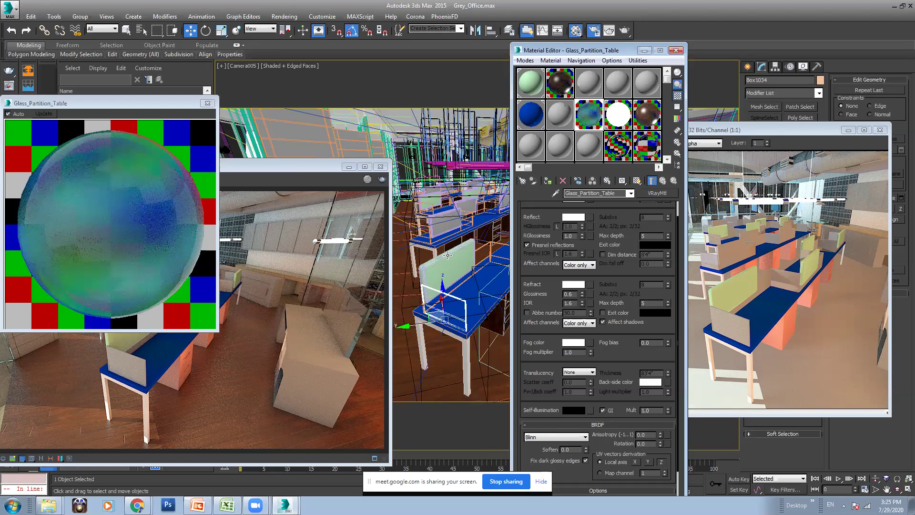
pyautogui.click(587, 146)
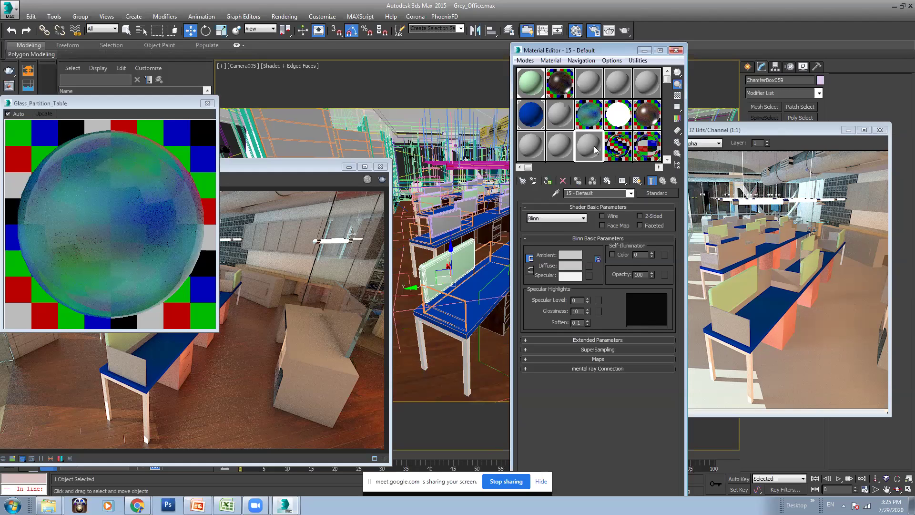
pyautogui.click(207, 103)
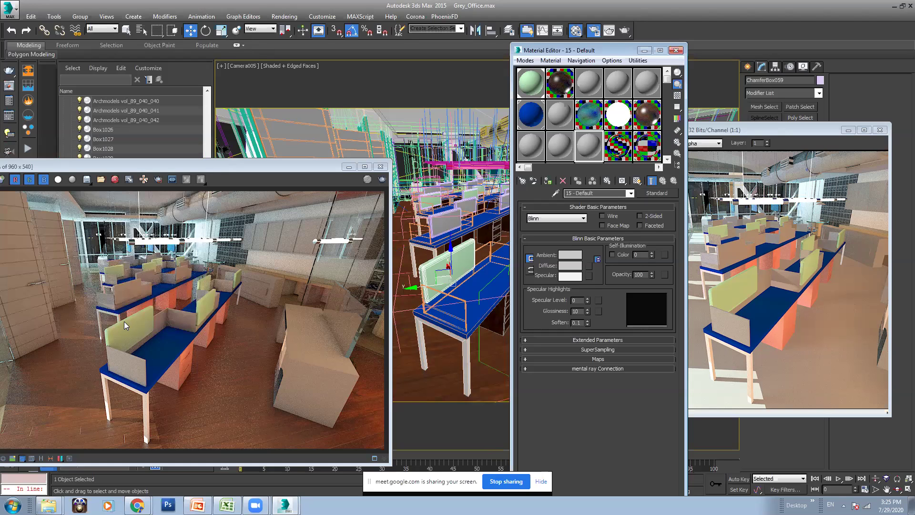
pyautogui.click(556, 192)
pyautogui.click(434, 252)
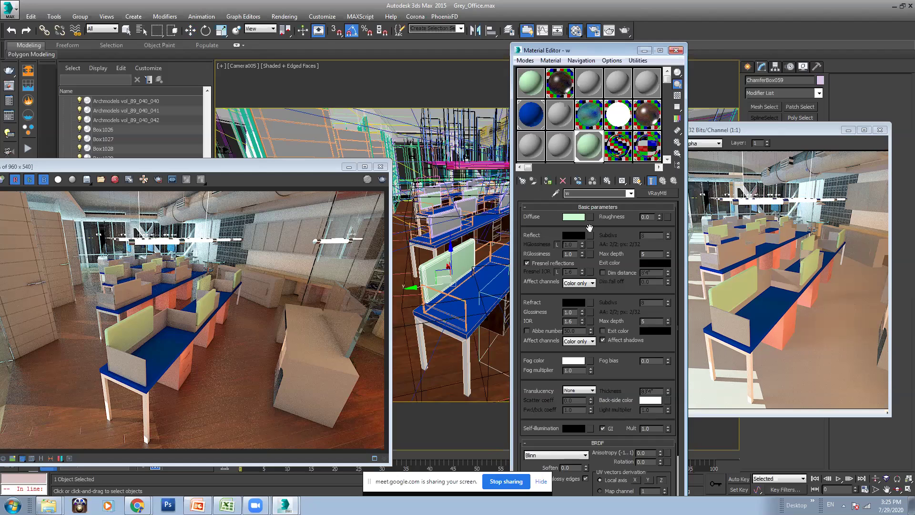
# - Load FBH_012_d.jpg from the Vray_materials fabric folder as the screen material's diffuse bitmap and show it in the viewport
pyautogui.click(590, 216)
pyautogui.doubleClick(343, 119)
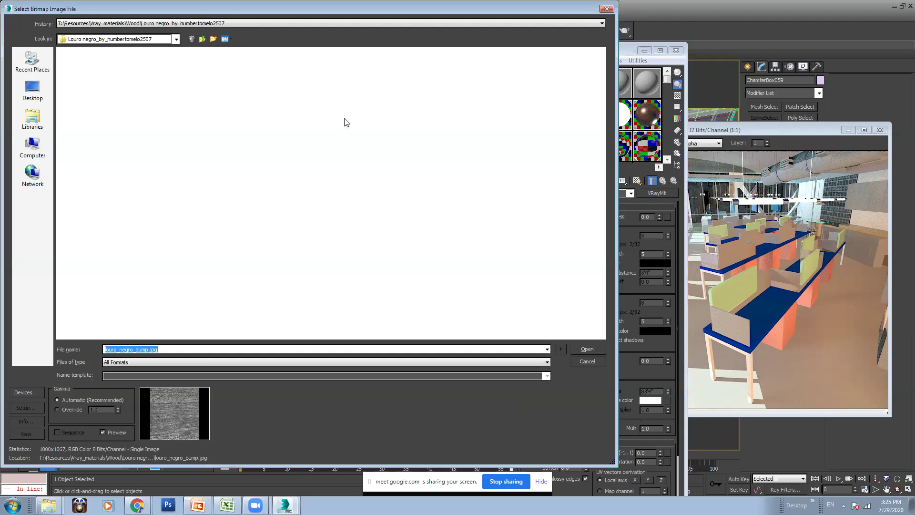
pyautogui.click(202, 39)
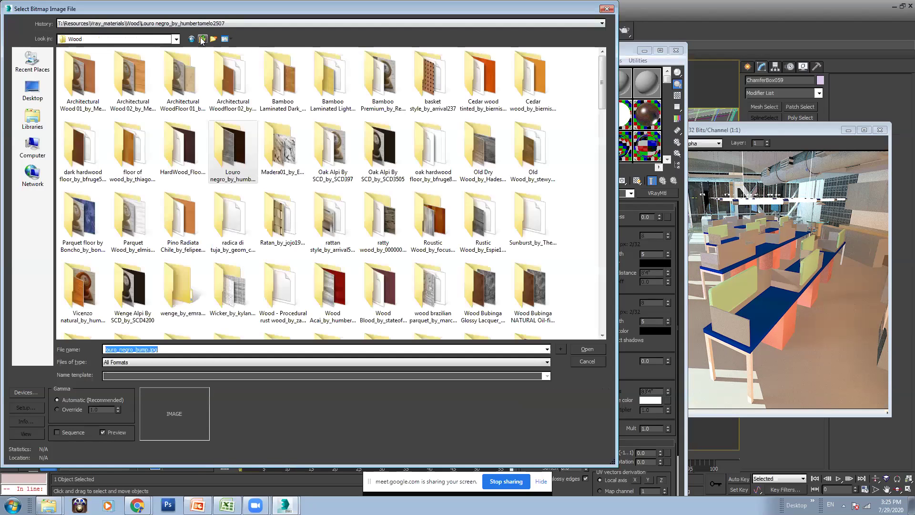
pyautogui.click(202, 39)
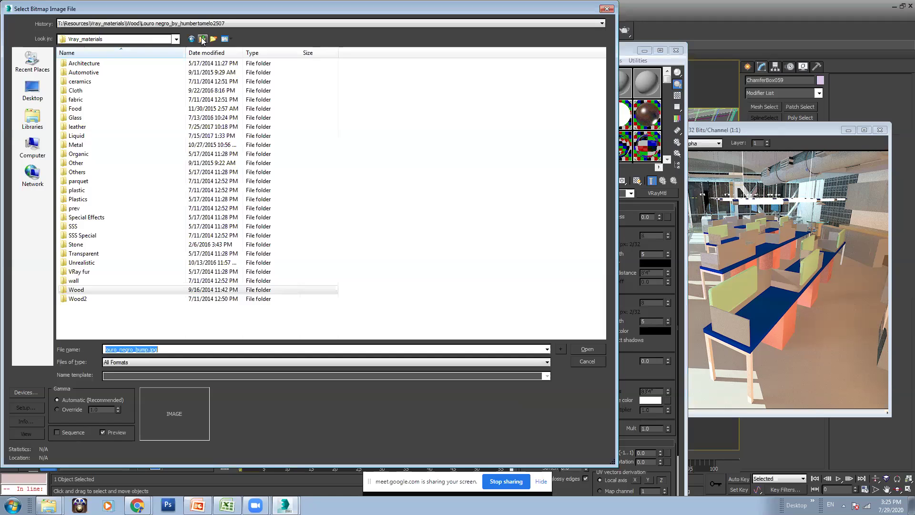
pyautogui.doubleClick(95, 99)
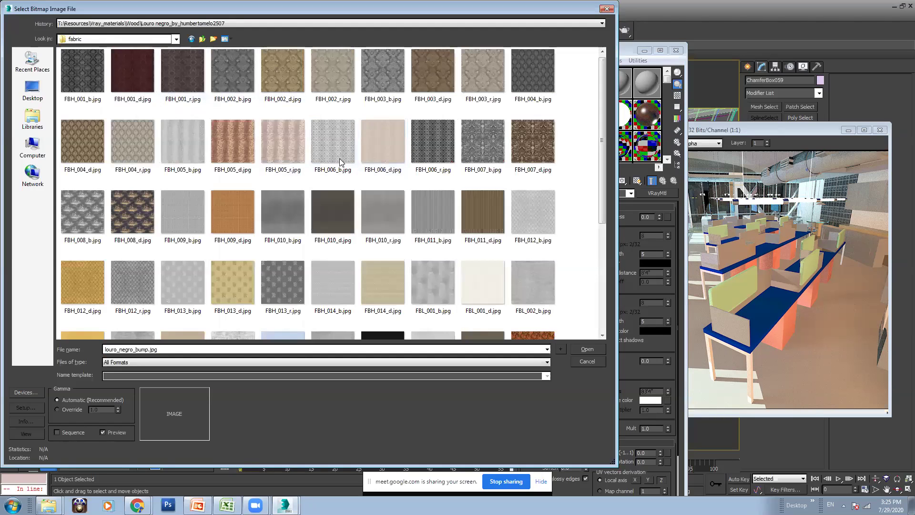
pyautogui.scroll(-2, 608, 136)
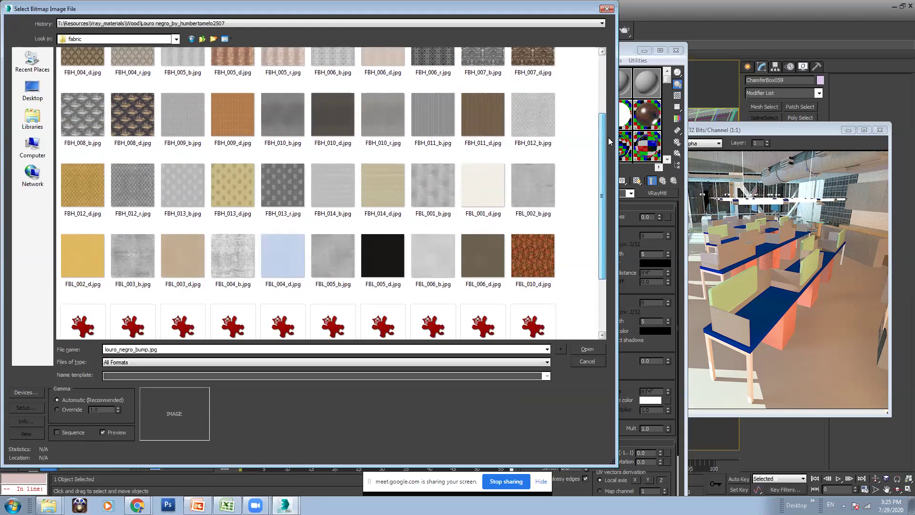
pyautogui.click(520, 121)
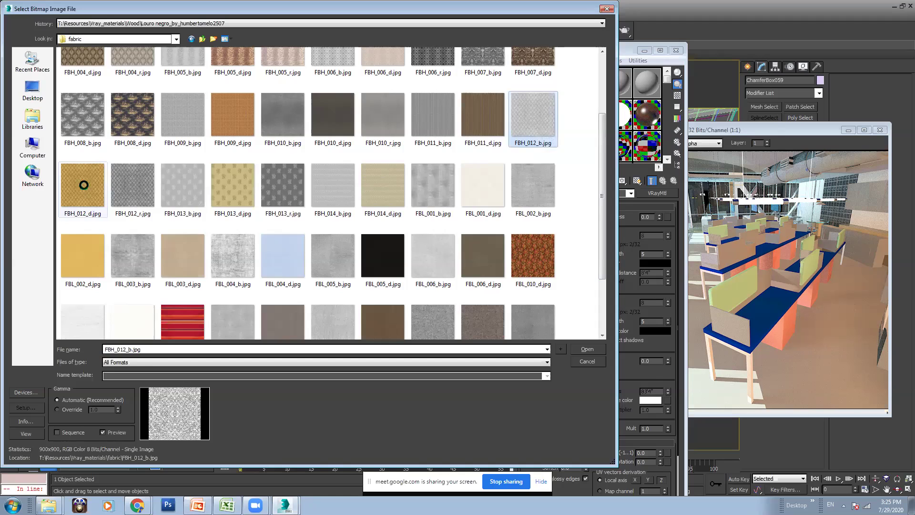
pyautogui.click(82, 187)
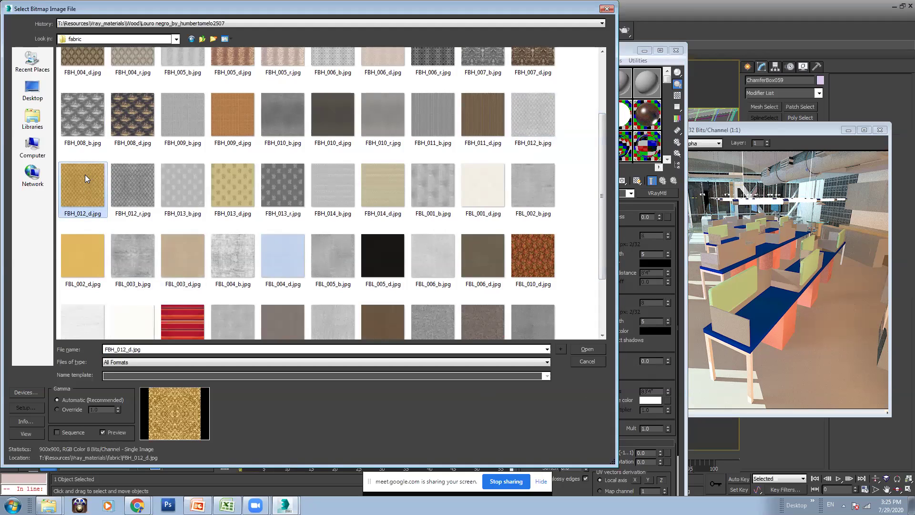
pyautogui.click(586, 348)
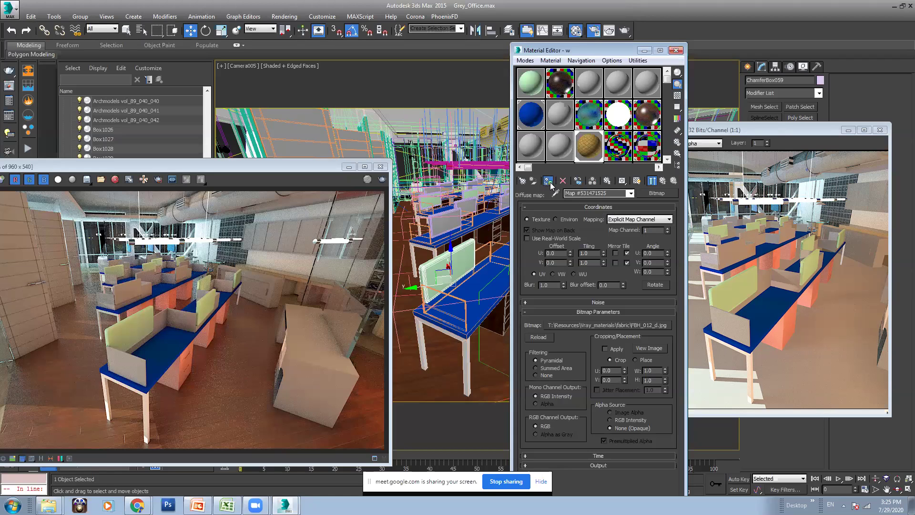
pyautogui.click(636, 180)
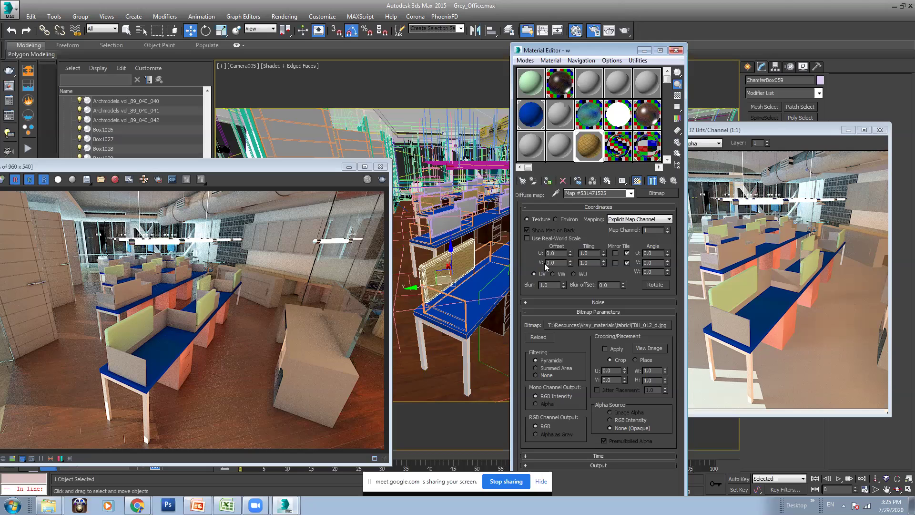
# - Set the fabric bitmap's tiling to 20 in U and 5 in V
pyautogui.moveTo(589, 261); pyautogui.dragTo(562, 253)
pyautogui.write('2')
pyautogui.press('Return')
pyautogui.write('1')
pyautogui.press('Return')
pyautogui.write('2')
pyautogui.press('Return')
pyautogui.write('2')
pyautogui.moveTo(595, 262); pyautogui.dragTo(534, 263)
pyautogui.write('5')
pyautogui.press('Return')
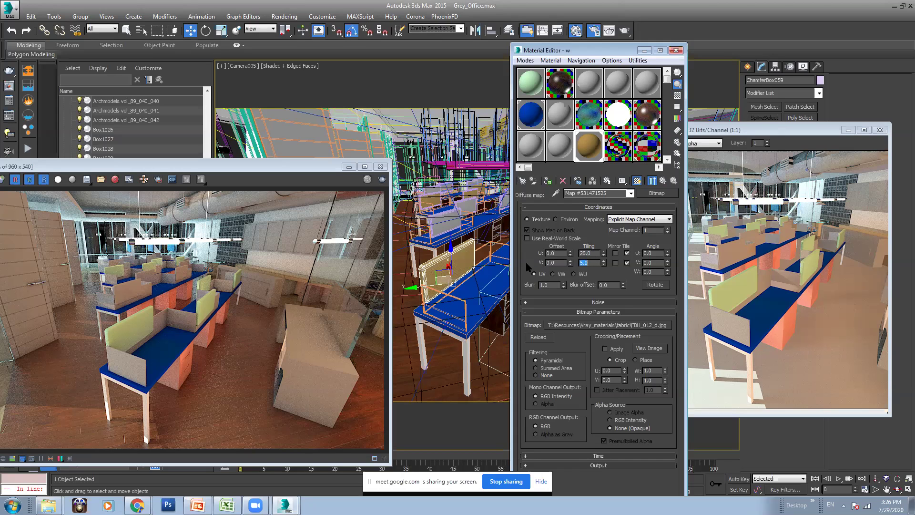
# - Switch the viewport to perspective, check the fabric on the partition screen up close, and set its tiling to 15 in U and 2 in V
pyautogui.click(245, 67)
pyautogui.click(287, 98)
pyautogui.scroll(3, 424, 223)
pyautogui.scroll(-6, 483, 236)
pyautogui.scroll(3, 483, 236)
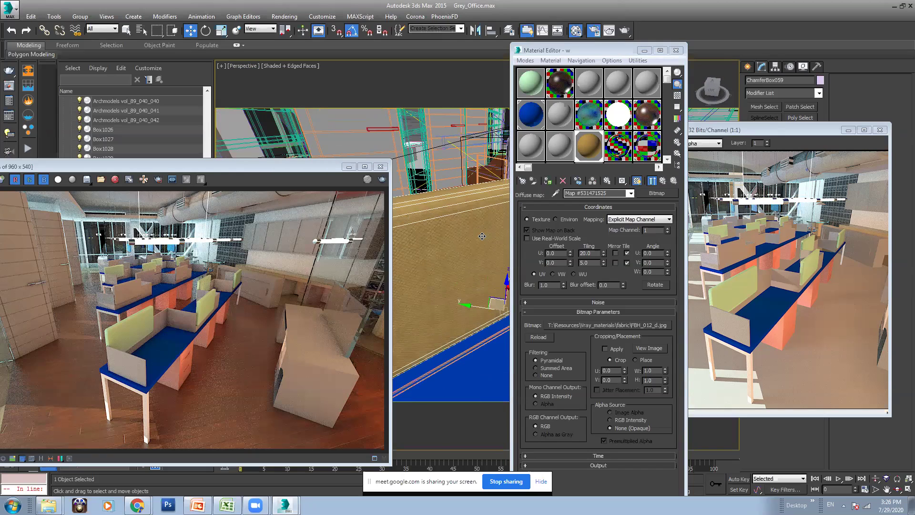
pyautogui.doubleClick(590, 253)
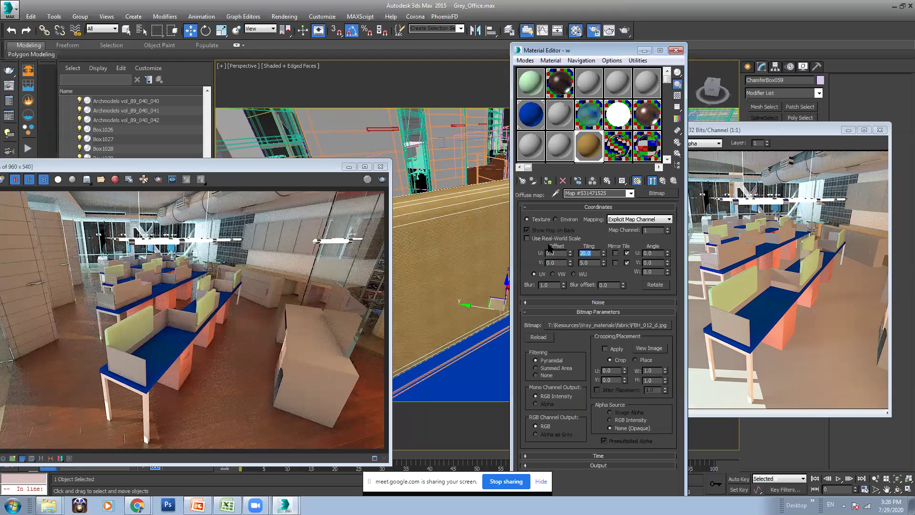
pyautogui.write('15')
pyautogui.press('Return')
pyautogui.press('Tab')
pyautogui.write('3')
pyautogui.press('Return')
pyautogui.write('2')
pyautogui.press('Return')
pyautogui.keyDown('alt'); pyautogui.moveTo(440, 210); pyautogui.dragTo(481, 238, button='middle'); pyautogui.keyUp('alt')
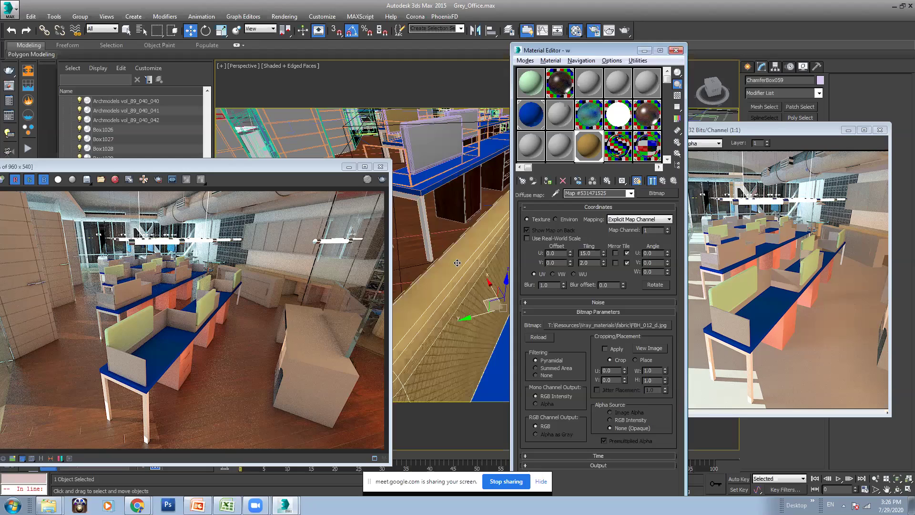
# - Return from the diffuse bitmap to the screen's fabric material and set its reflection color to white
pyautogui.moveTo(469, 255)
pyautogui.keyDown('alt'); pyautogui.mouseDown(button='middle')
pyautogui.moveTo(470, 241)
pyautogui.moveTo(470, 251)
pyautogui.mouseUp(button='middle'); pyautogui.keyUp('alt')
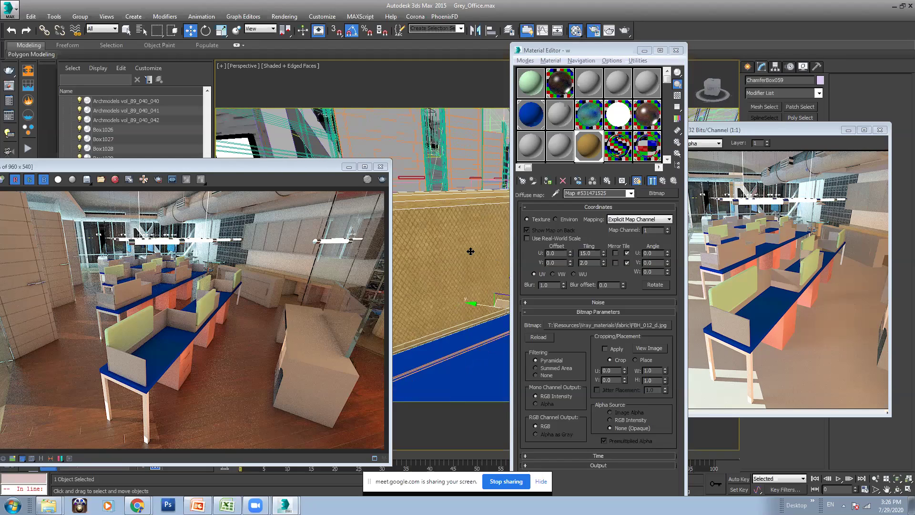
pyautogui.click(662, 180)
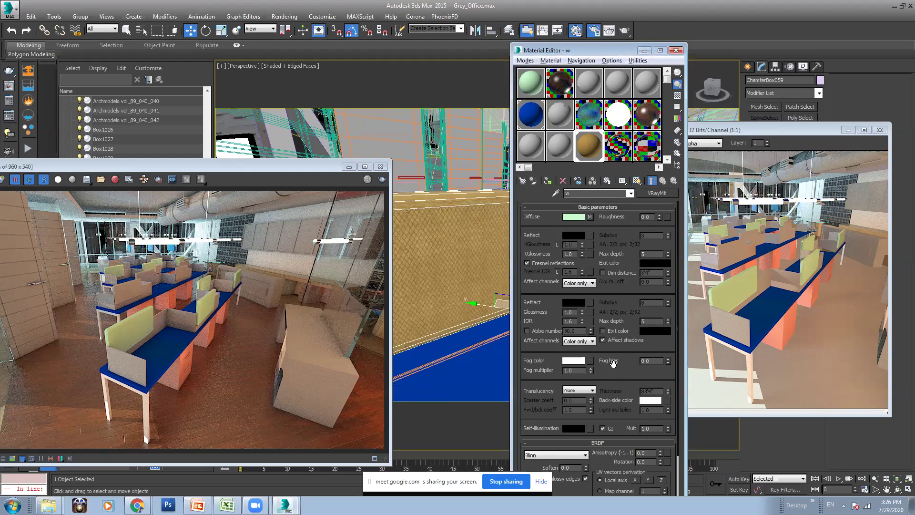
pyautogui.scroll(-2, 615, 381)
pyautogui.moveTo(584, 53); pyautogui.dragTo(564, 38)
pyautogui.scroll(2, 587, 227)
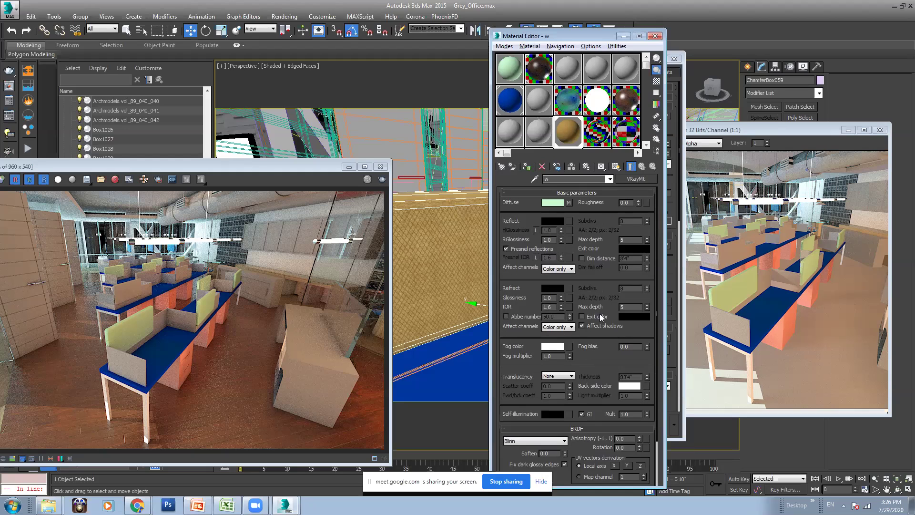
pyautogui.click(552, 222)
pyautogui.moveTo(439, 129); pyautogui.dragTo(506, 129)
pyautogui.click(487, 162)
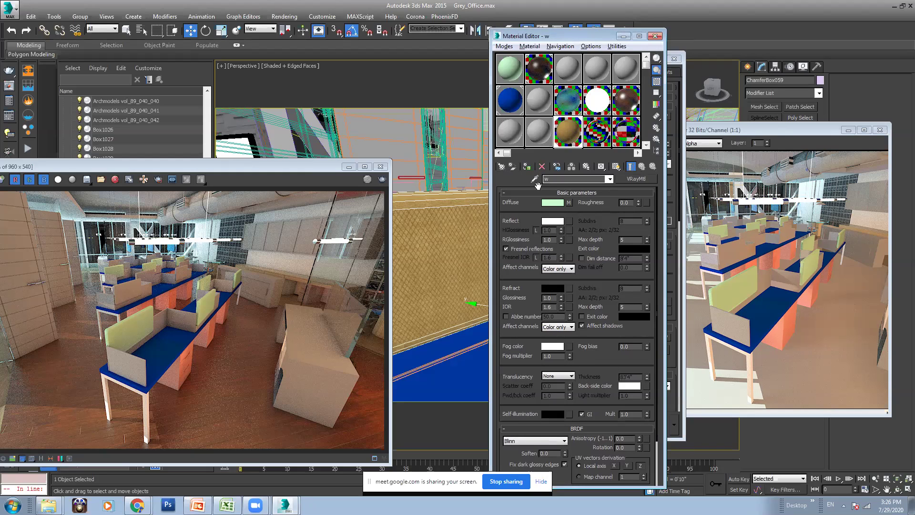
# - Set the fabric material's reflection glossiness to 0.5 and open an enlarged preview of its sample sphere
pyautogui.doubleClick(553, 241)
pyautogui.write('0.5')
pyautogui.press('Return')
pyautogui.doubleClick(570, 127)
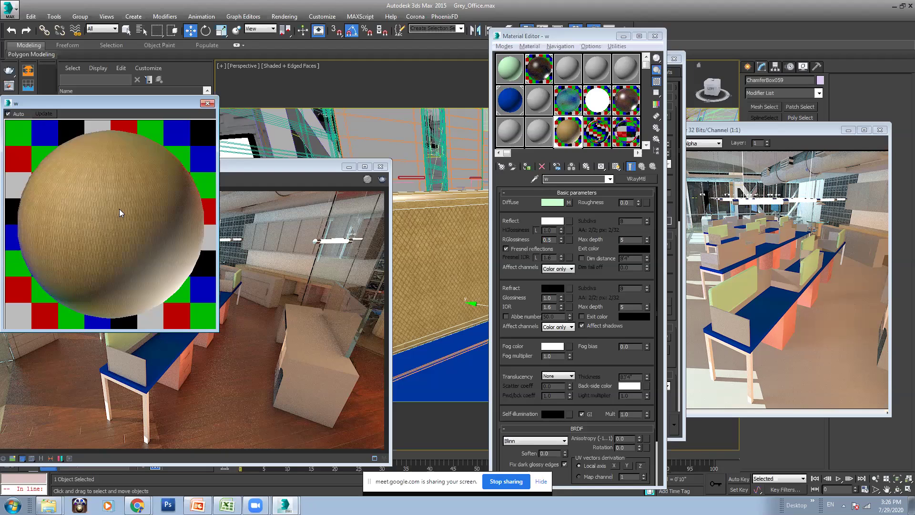
# - Load FBH_012_b.jpg from the fabric folder as the screen material's bump bitmap
pyautogui.scroll(-3, 605, 238)
pyautogui.click(590, 452)
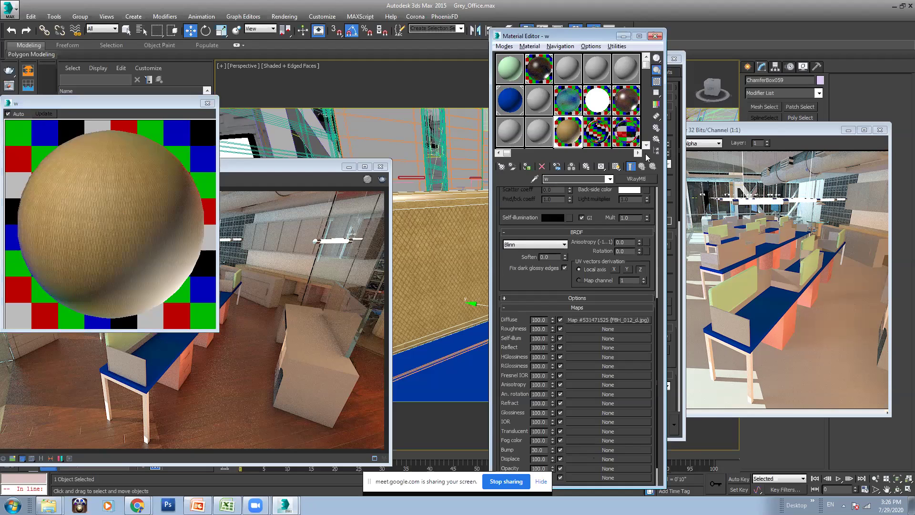
pyautogui.moveTo(588, 32); pyautogui.dragTo(585, 19)
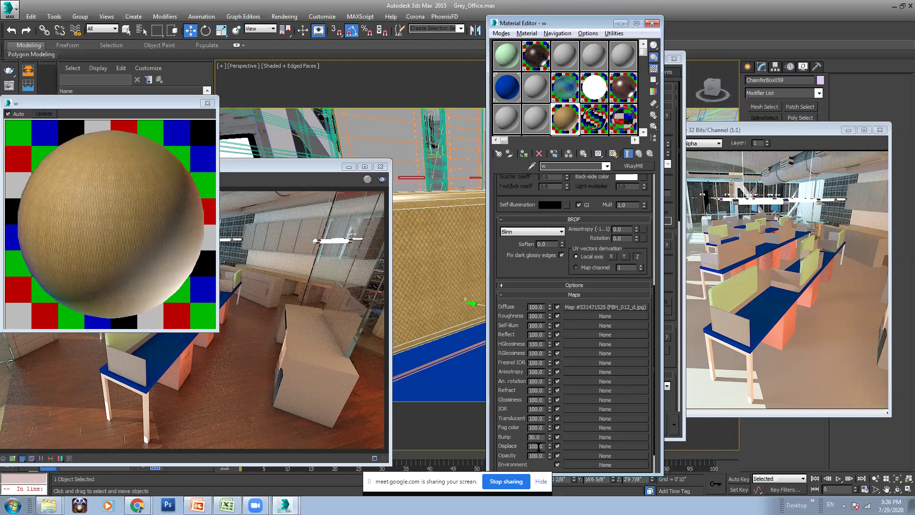
pyautogui.click(605, 437)
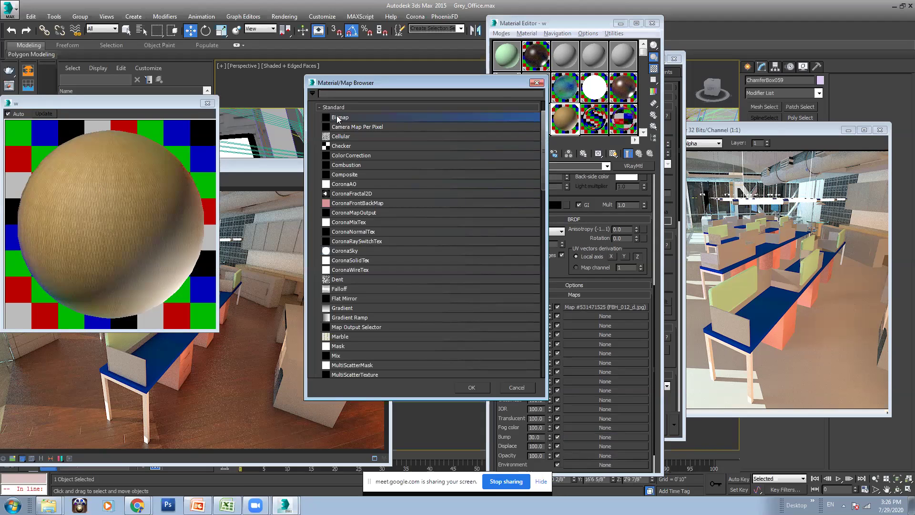
pyautogui.doubleClick(355, 120)
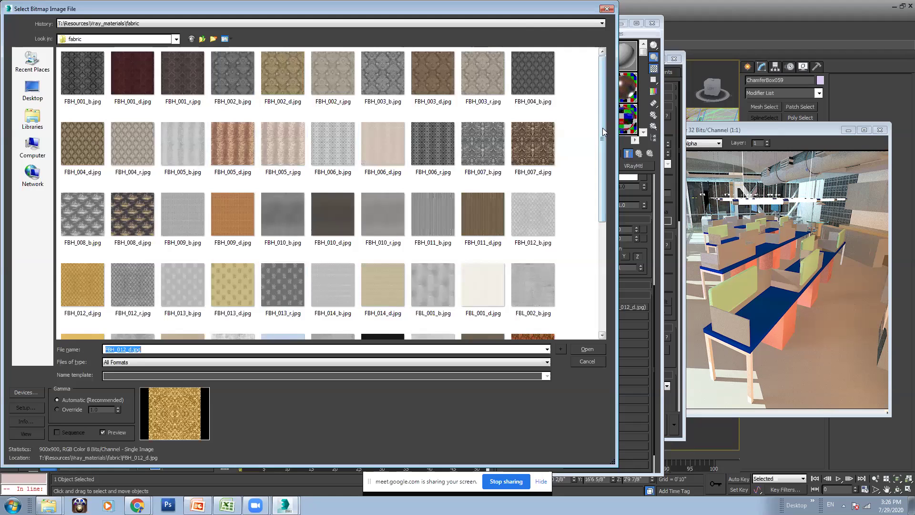
pyautogui.moveTo(603, 127); pyautogui.dragTo(603, 243)
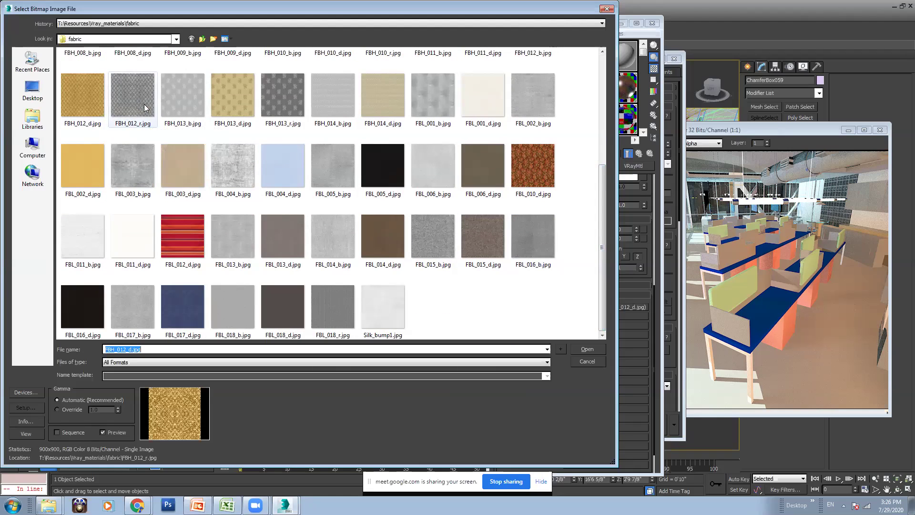
pyautogui.click(123, 84)
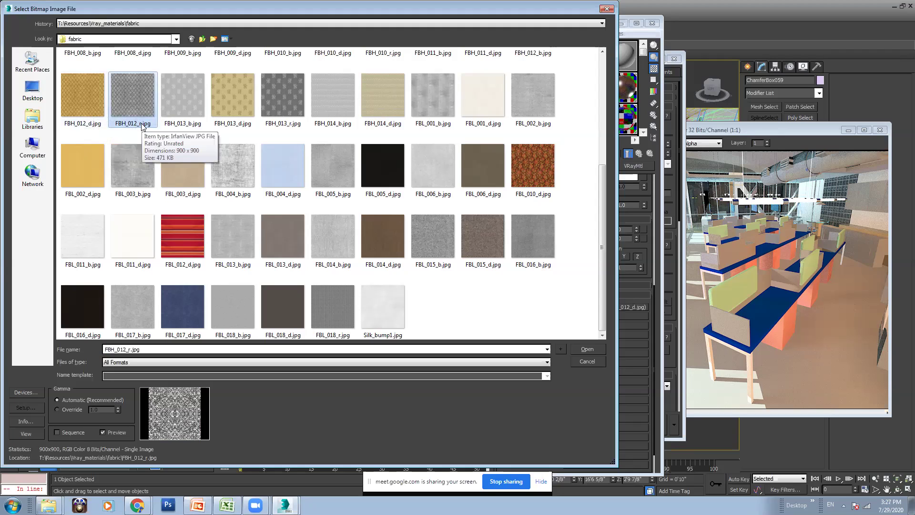
pyautogui.scroll(2, 191, 143)
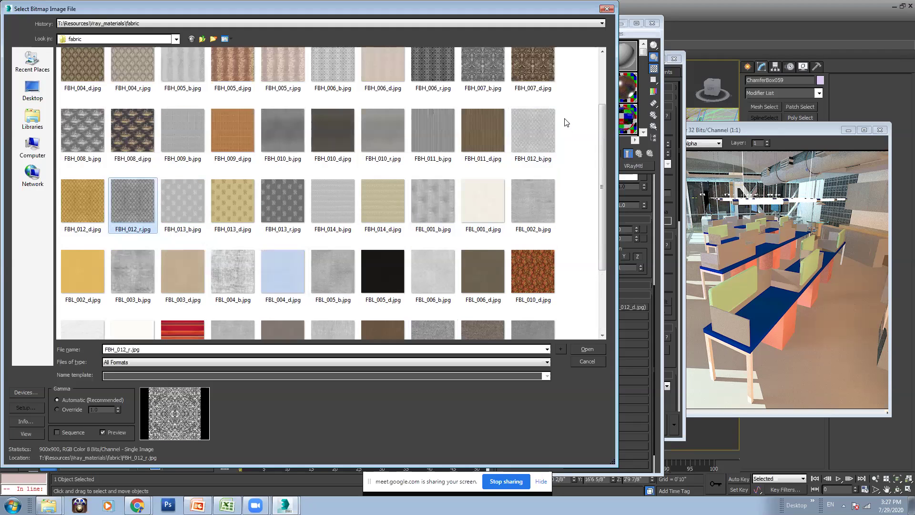
pyautogui.click(540, 124)
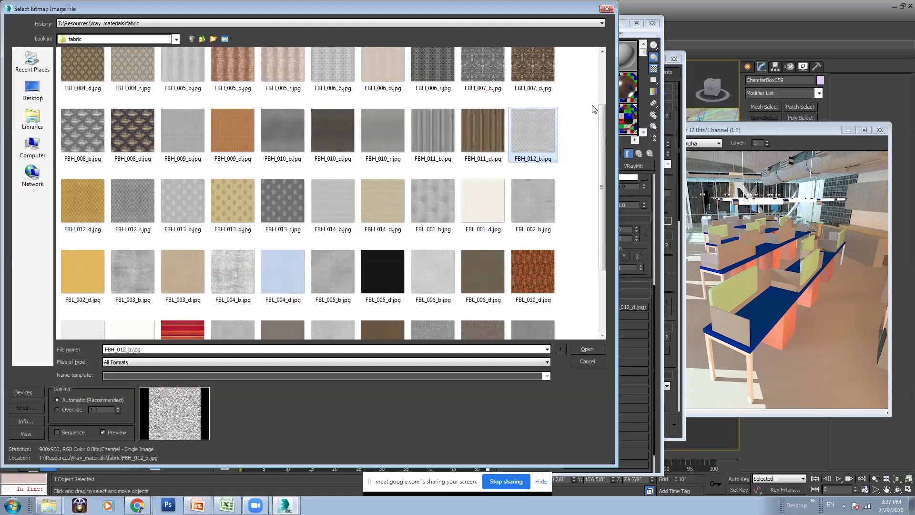
pyautogui.click(578, 348)
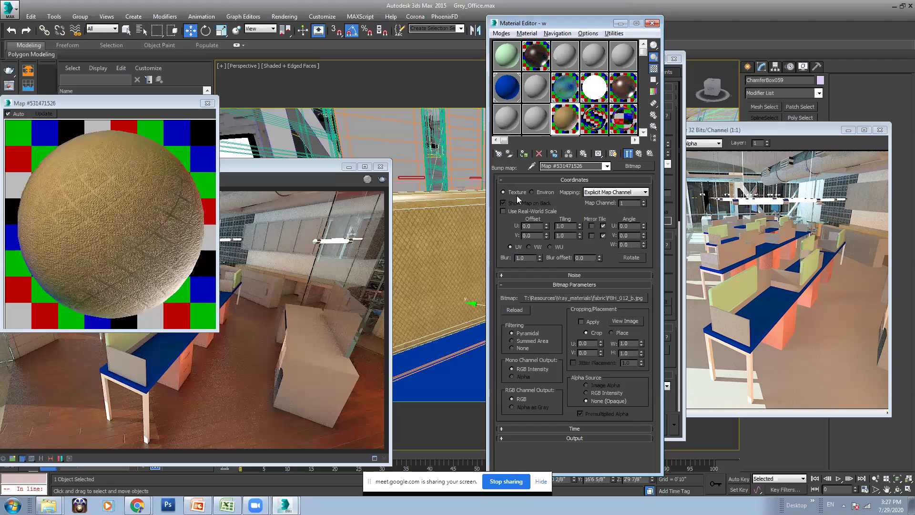
# - Check the diffuse bitmap's tiling and set the bump bitmap's tiling to the same 15 in U and 2 in V
pyautogui.click(638, 153)
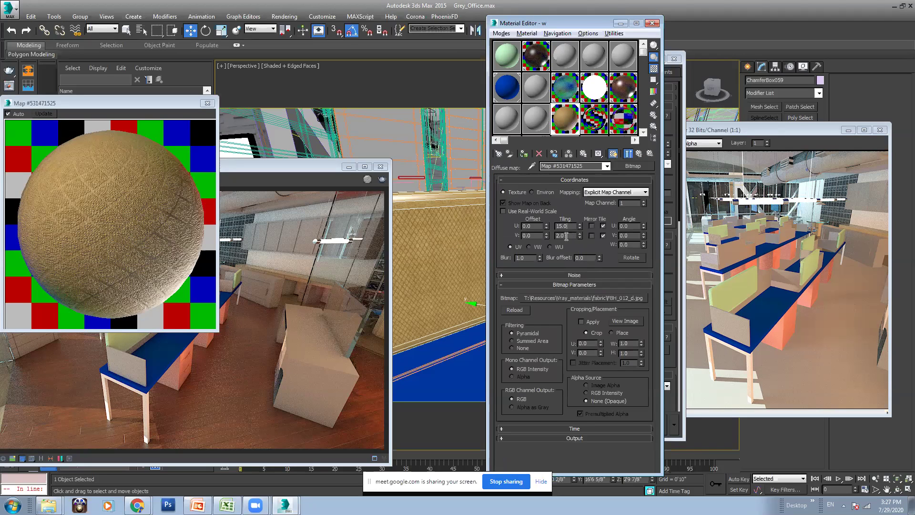
pyautogui.click(639, 155)
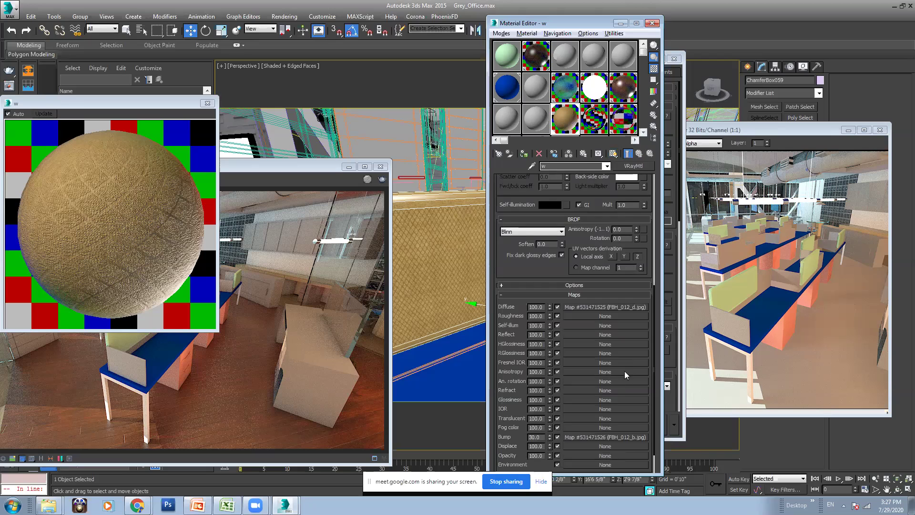
pyautogui.click(604, 437)
pyautogui.write('15')
pyautogui.press('Tab')
pyautogui.write('2')
pyautogui.press('Return')
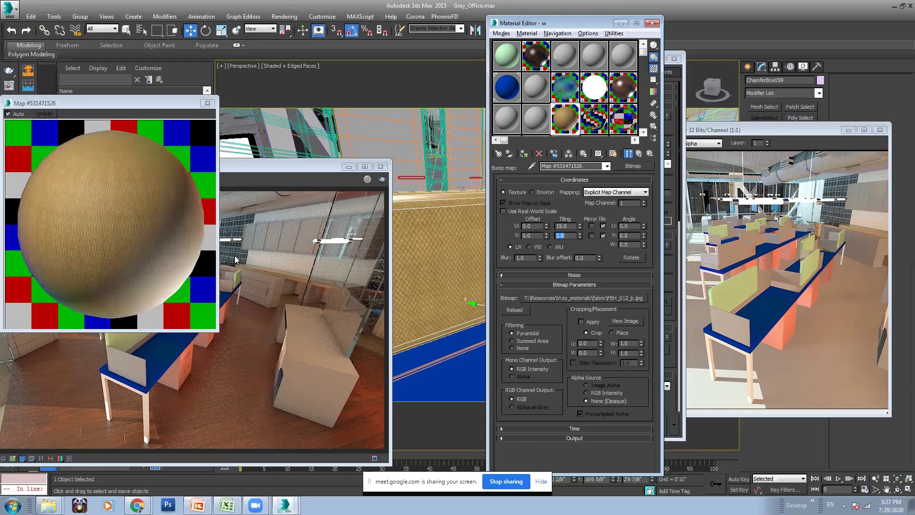
# - Set the fabric material's bump amount to 100 and enlarge the preview window to inspect the weave
pyautogui.click(638, 154)
pyautogui.doubleClick(535, 437)
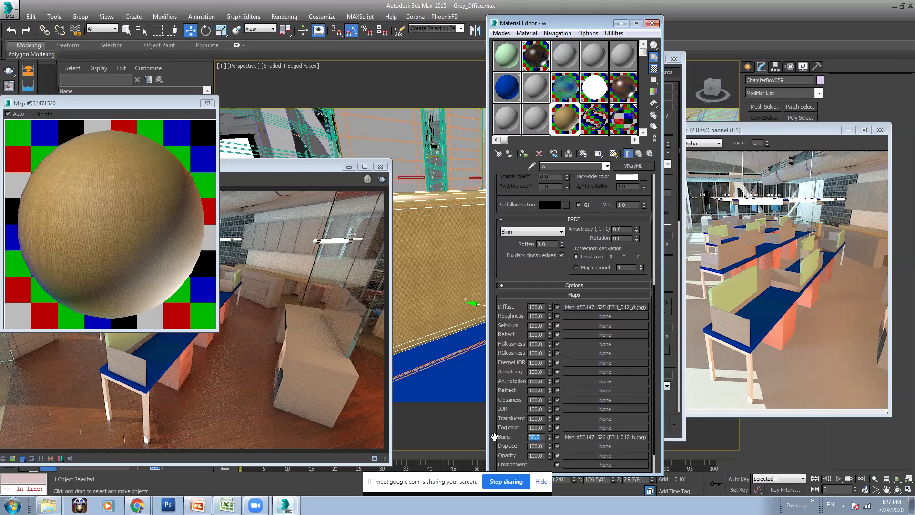
pyautogui.write('10')
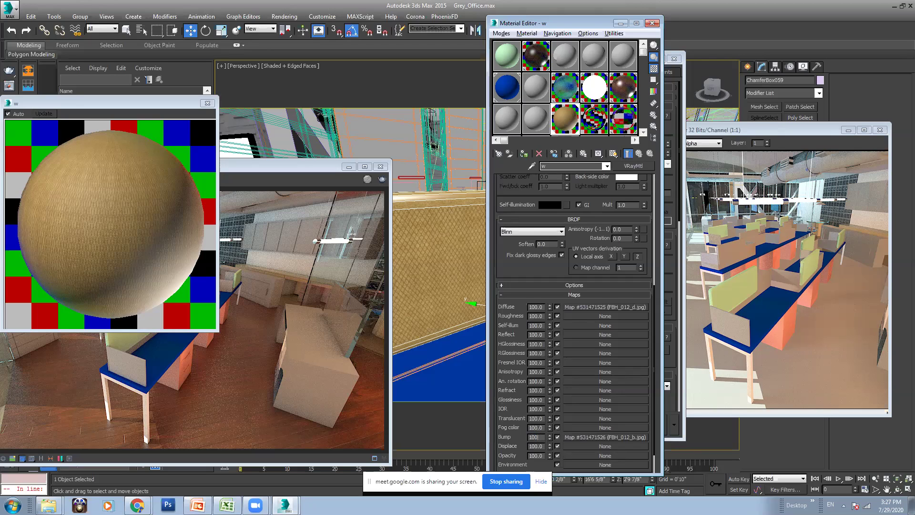
pyautogui.write('0')
pyautogui.press('Return')
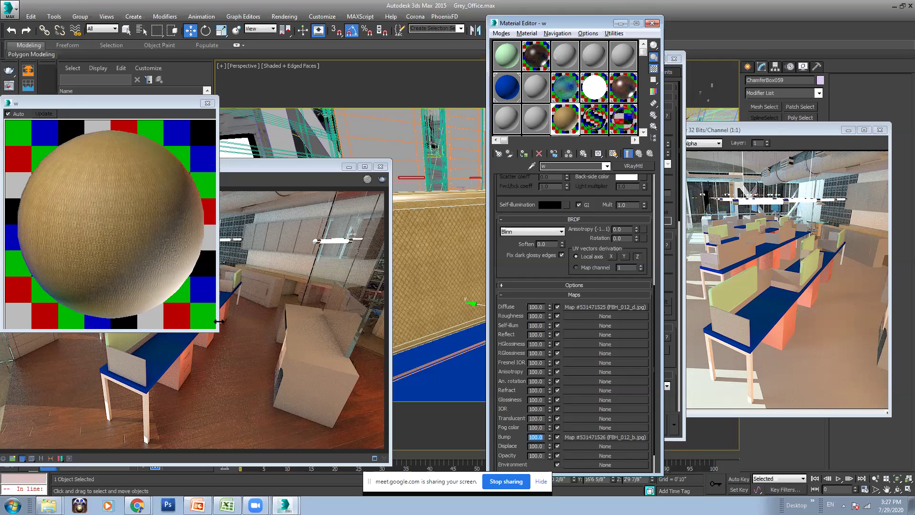
pyautogui.moveTo(218, 333); pyautogui.dragTo(261, 375)
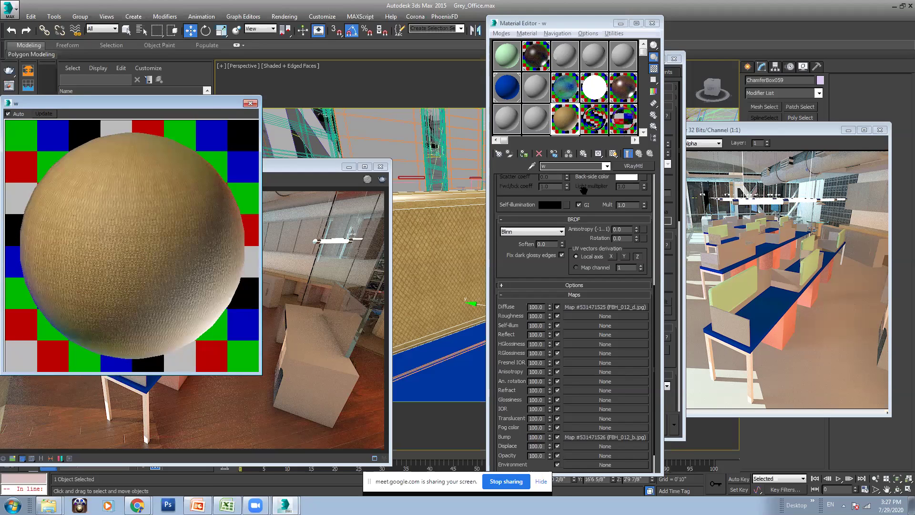
# - Set the fabric material's reflection glossiness to 0.6
pyautogui.scroll(8, 579, 275)
pyautogui.doubleClick(549, 227)
pyautogui.press('BackSpace')
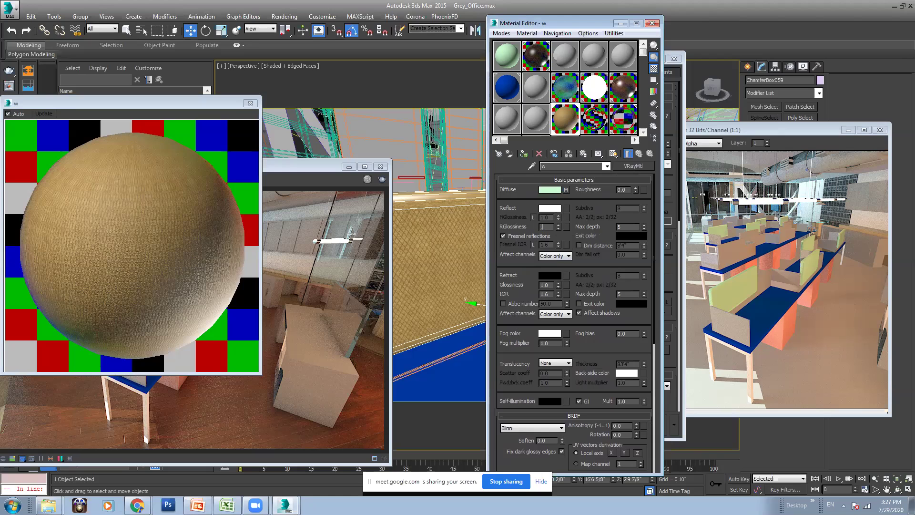
pyautogui.write('.6')
pyautogui.press('Return')
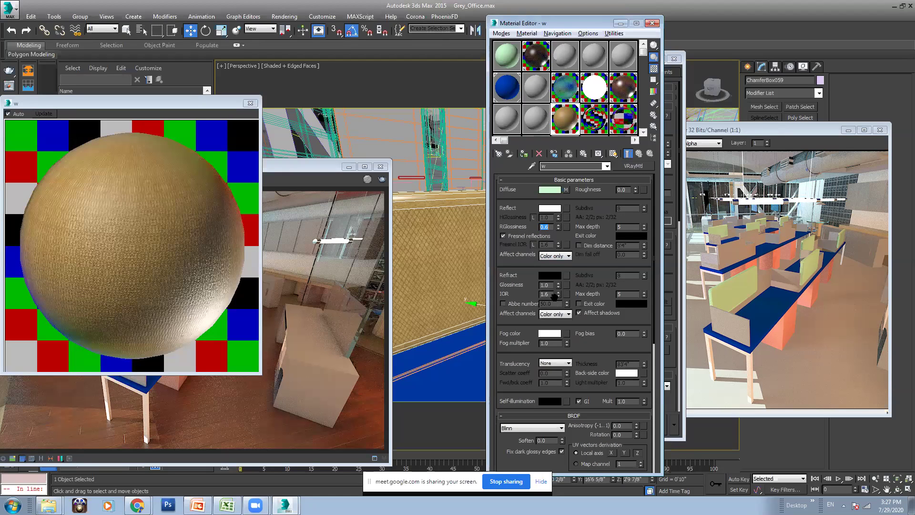
# - Unlock the fabric material's Fresnel IOR, set it to 2.0, and close the material preview
pyautogui.click(533, 244)
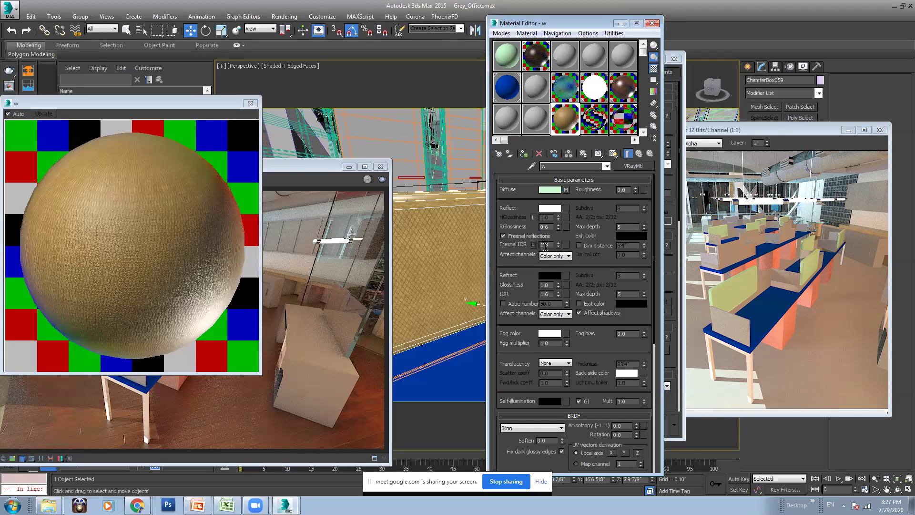
pyautogui.write('3')
pyautogui.press('Return')
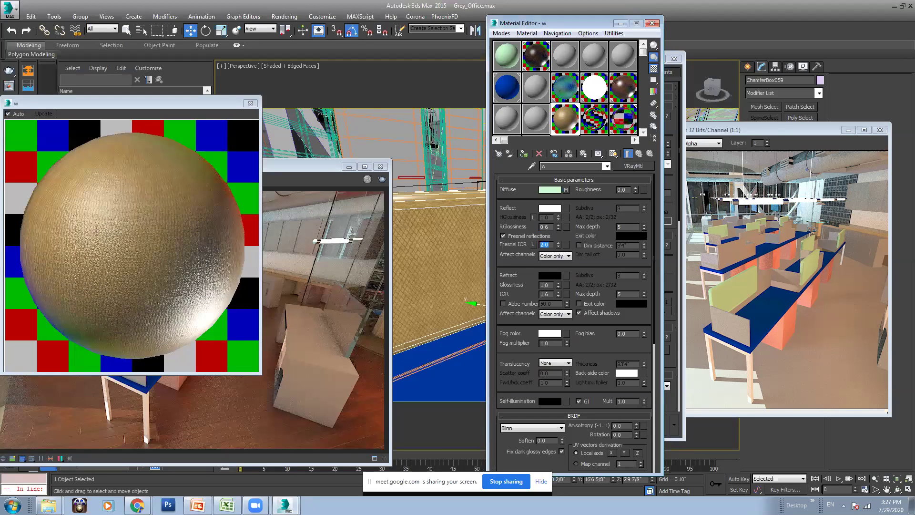
pyautogui.click(250, 103)
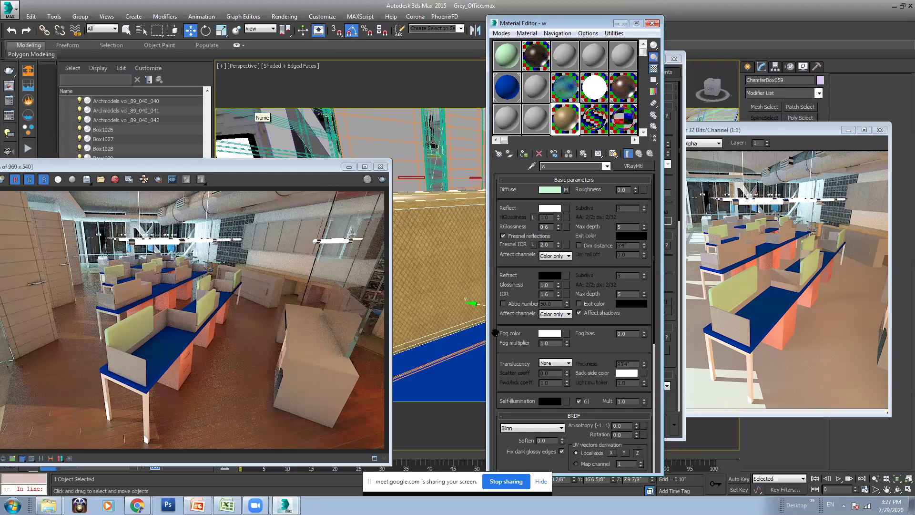
# - Select the front desk's blue tabletop and sample its Table_Top material into an unused Material Editor slot
pyautogui.click(449, 280)
pyautogui.moveTo(449, 280); pyautogui.dragTo(453, 219, button='middle')
pyautogui.scroll(-2, 439, 236)
pyautogui.scroll(-2, 457, 223)
pyautogui.scroll(5, 457, 222)
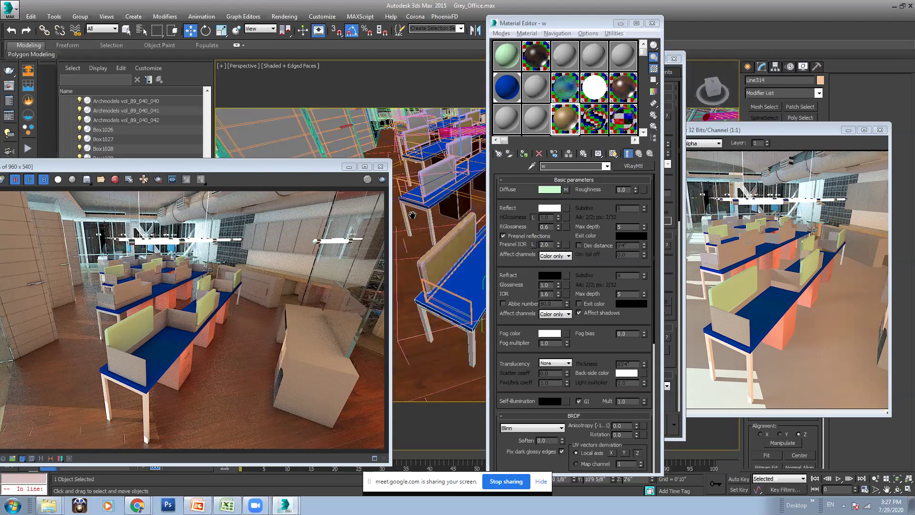
pyautogui.click(536, 118)
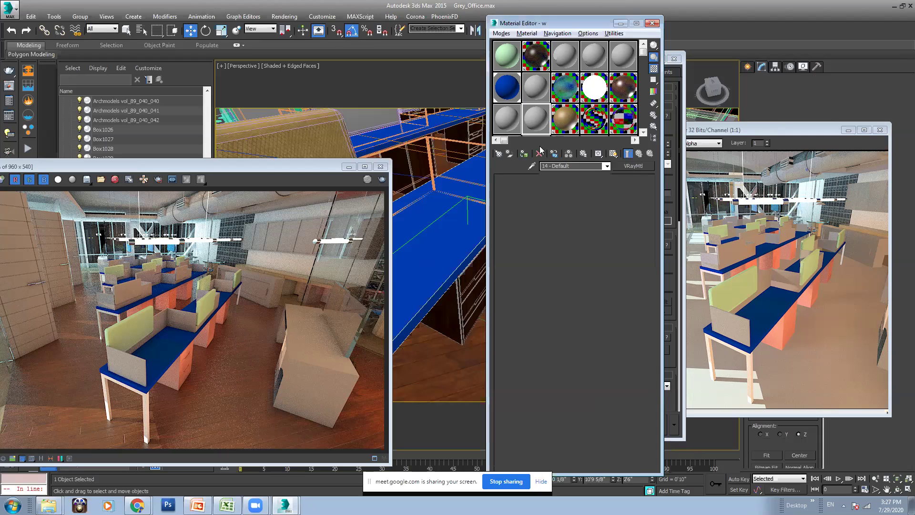
pyautogui.click(532, 166)
pyautogui.click(421, 241)
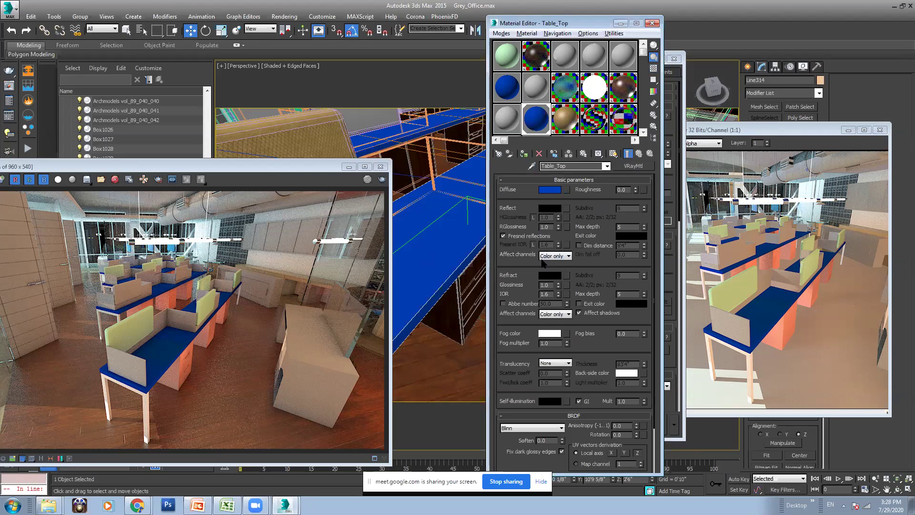
# - Load 053meriserf.jpg from the Architectural Wood 02 folder as the Table_Top material's diffuse bitmap and show it in the viewport
pyautogui.click(567, 189)
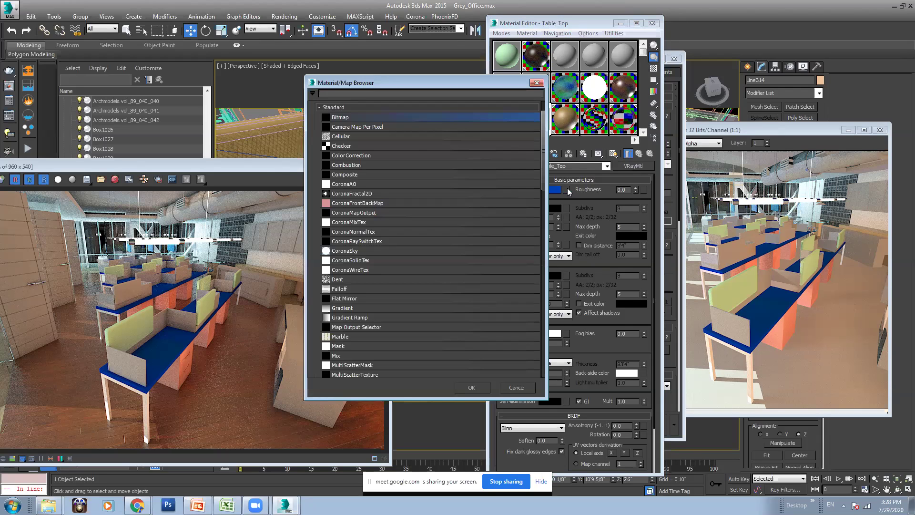
pyautogui.doubleClick(357, 116)
pyautogui.click(203, 40)
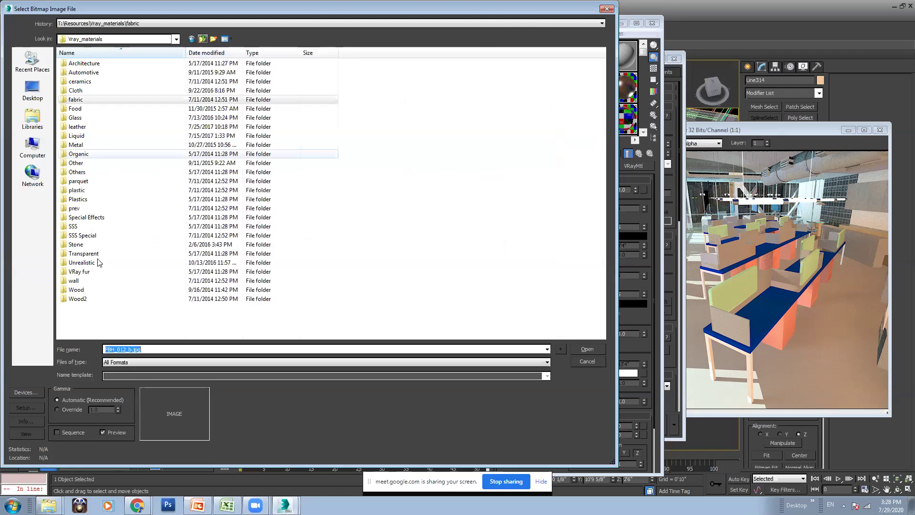
pyautogui.doubleClick(76, 291)
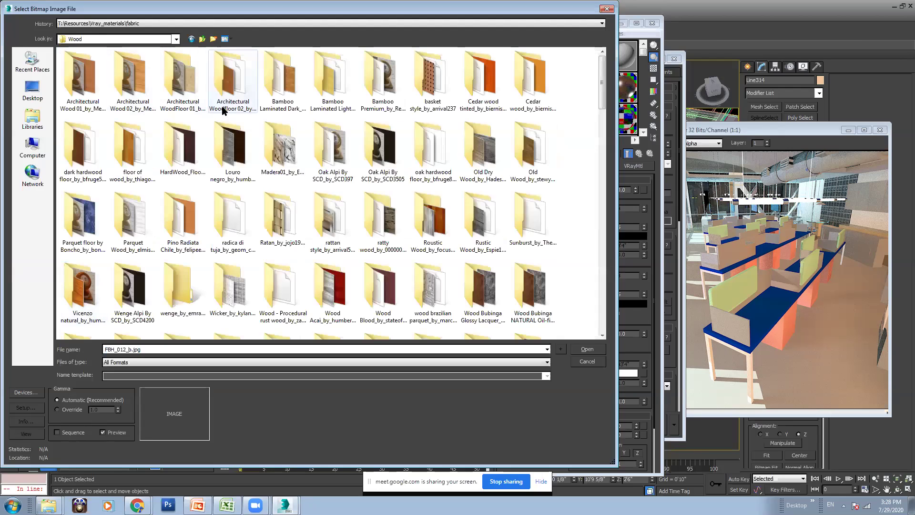
pyautogui.doubleClick(144, 83)
pyautogui.click(86, 76)
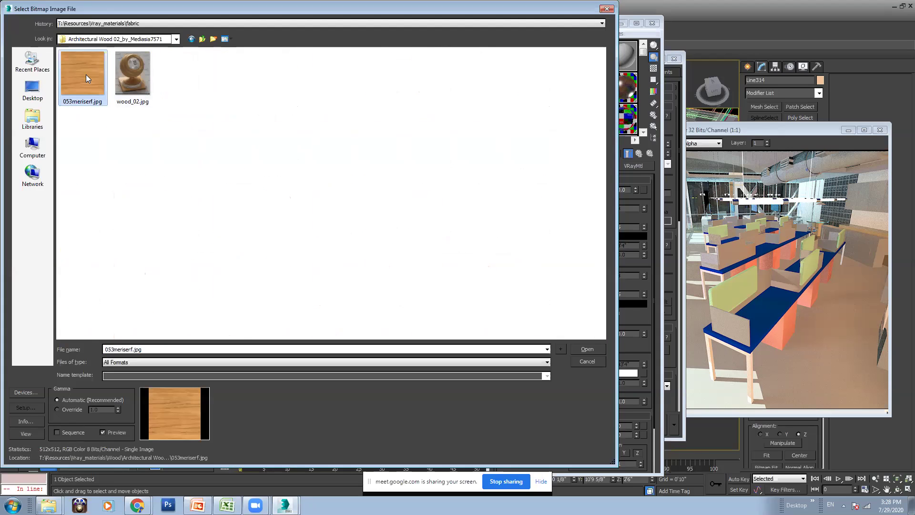
pyautogui.click(589, 350)
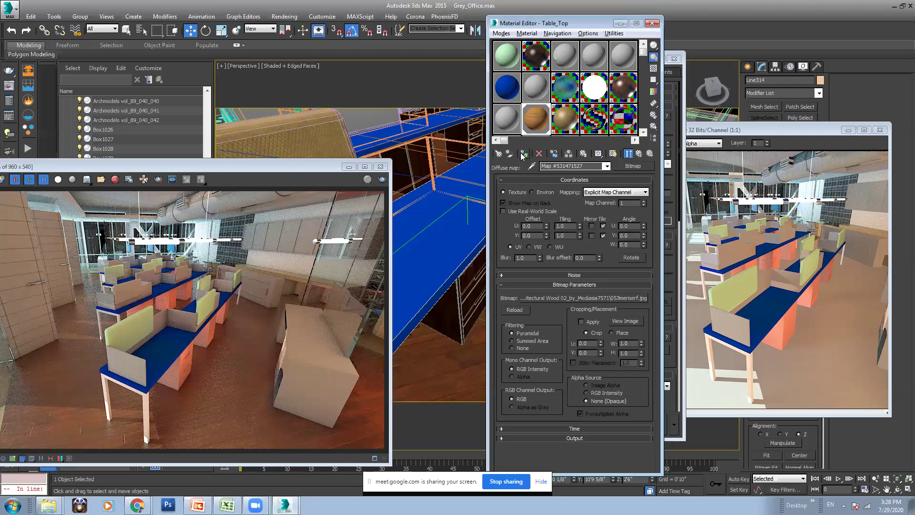
pyautogui.click(614, 154)
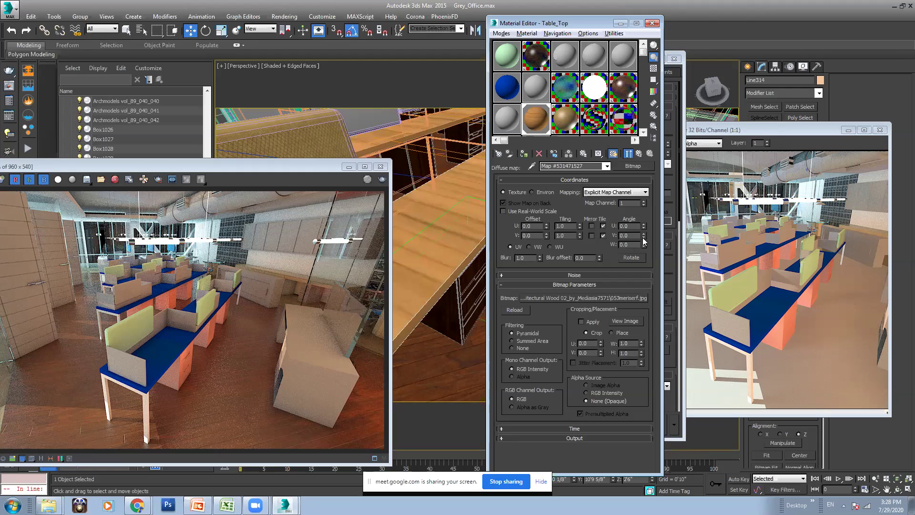
# - Rotate the tabletop's wood bitmap by a W angle of 90 and set its V tiling to 8.0, keeping U tiling at 1.0
pyautogui.write('90')
pyautogui.press('Return')
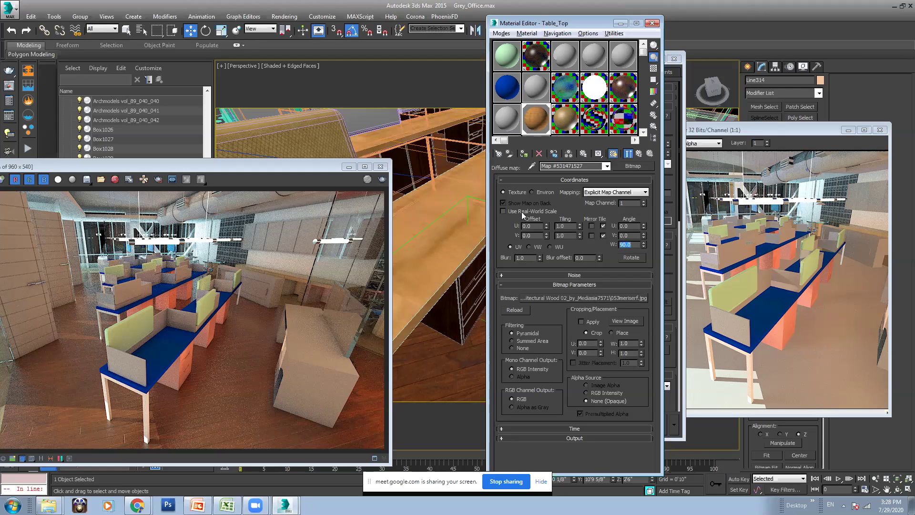
pyautogui.moveTo(554, 23); pyautogui.dragTo(653, 42)
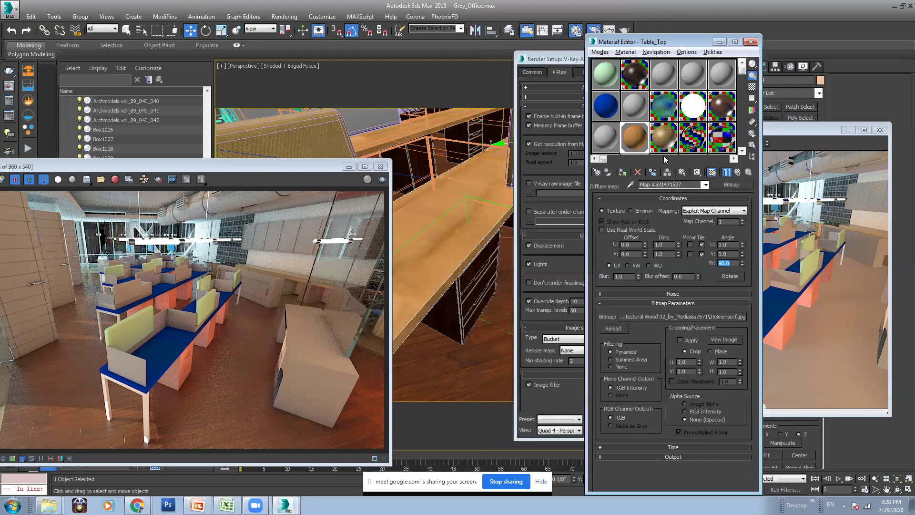
pyautogui.doubleClick(656, 244)
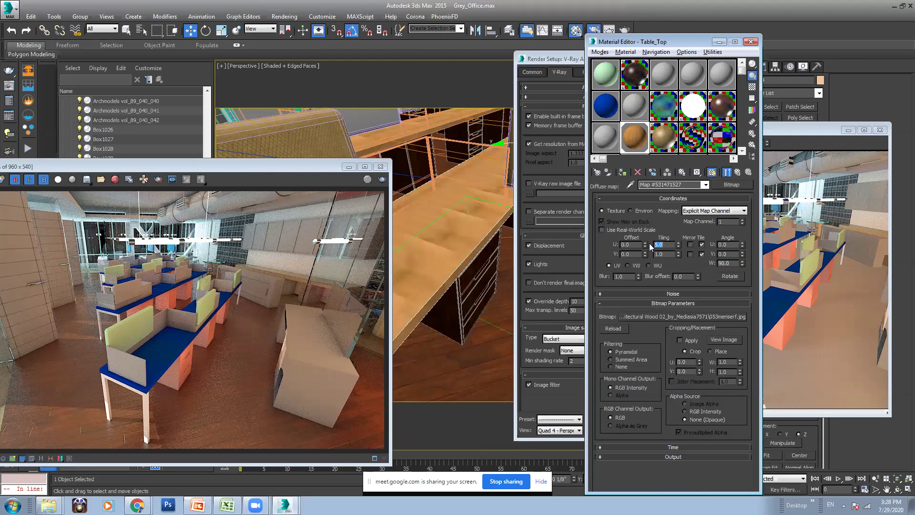
pyautogui.press('Tab')
pyautogui.write('5')
pyautogui.press('Return')
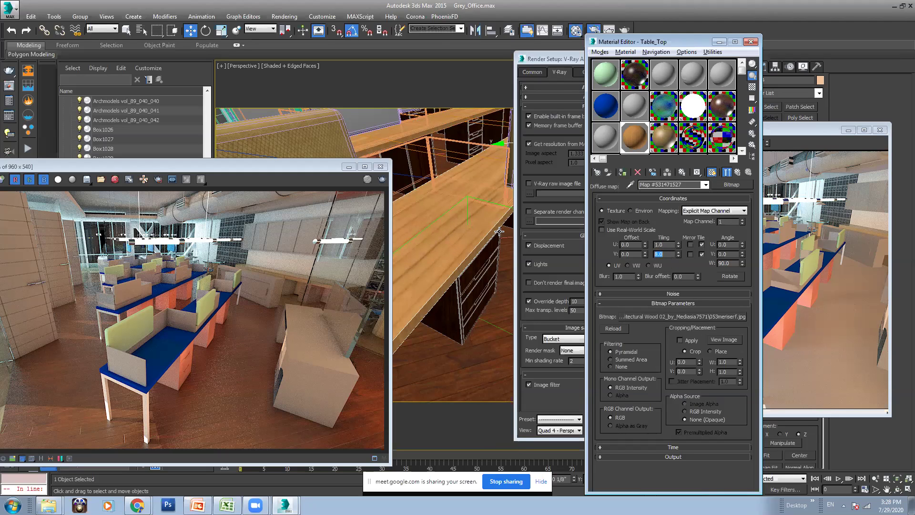
pyautogui.scroll(-5, 453, 239)
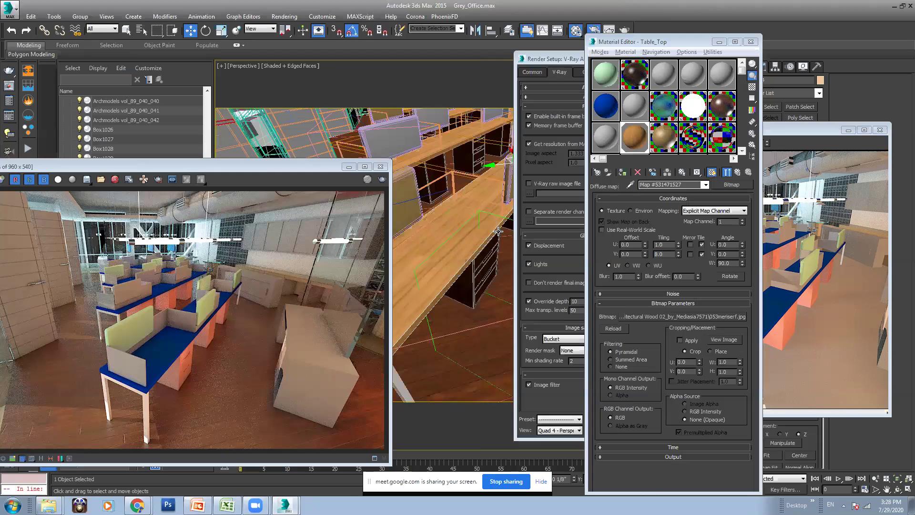
# - Give the Table_Top material a white reflection colour and a reflection glossiness of 0.7
pyautogui.click(746, 173)
pyautogui.click(648, 227)
pyautogui.moveTo(416, 83); pyautogui.dragTo(416, 154)
pyautogui.click(485, 162)
pyautogui.doubleClick(647, 245)
pyautogui.write('.7')
pyautogui.press('Return')
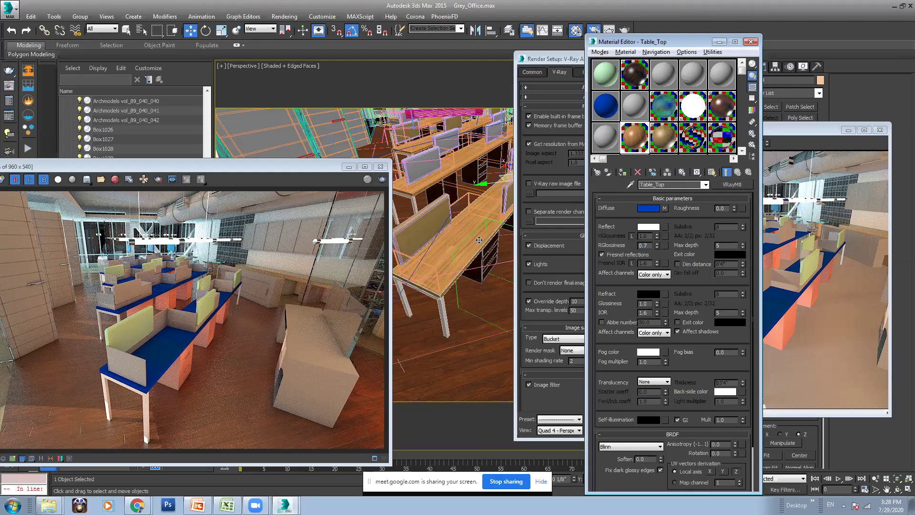
# - Sample the white table leg's material into the slot currently holding the Table_Top material
pyautogui.scroll(4, 478, 239)
pyautogui.moveTo(478, 239); pyautogui.dragTo(500, 230, button='middle')
pyautogui.click(435, 304)
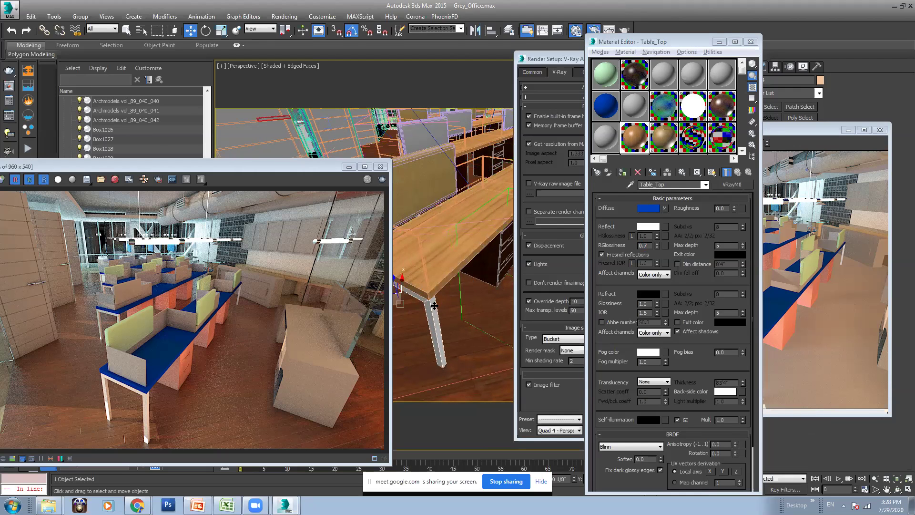
pyautogui.click(629, 184)
pyautogui.click(428, 307)
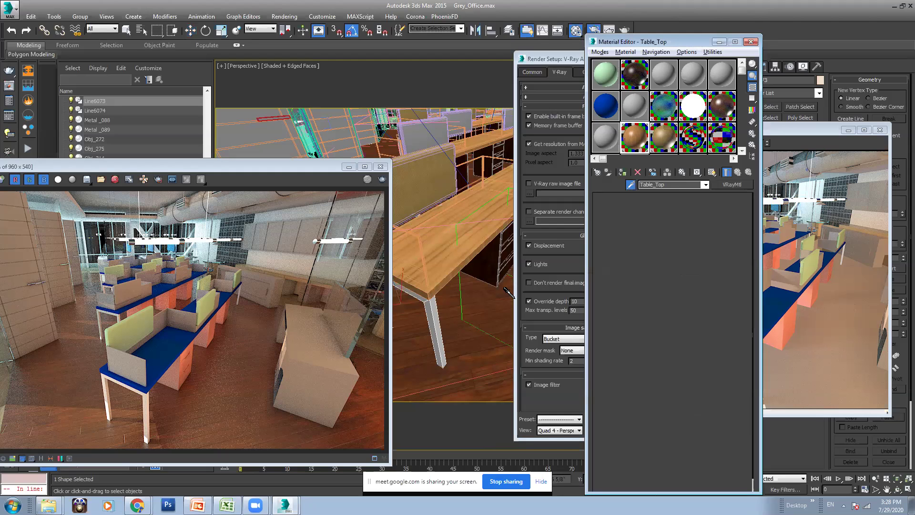
# - Turn off Fresnel reflections on the leg material, make its reflection colour white, and set reflection glossiness to 1.0
pyautogui.scroll(-5, 650, 198)
pyautogui.moveTo(692, 195); pyautogui.dragTo(695, 408)
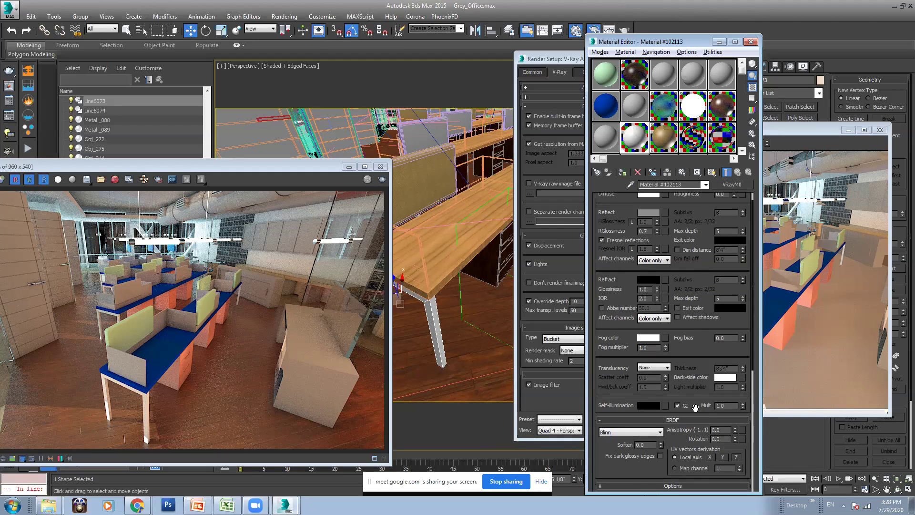
pyautogui.moveTo(621, 246); pyautogui.dragTo(621, 261)
pyautogui.click(601, 254)
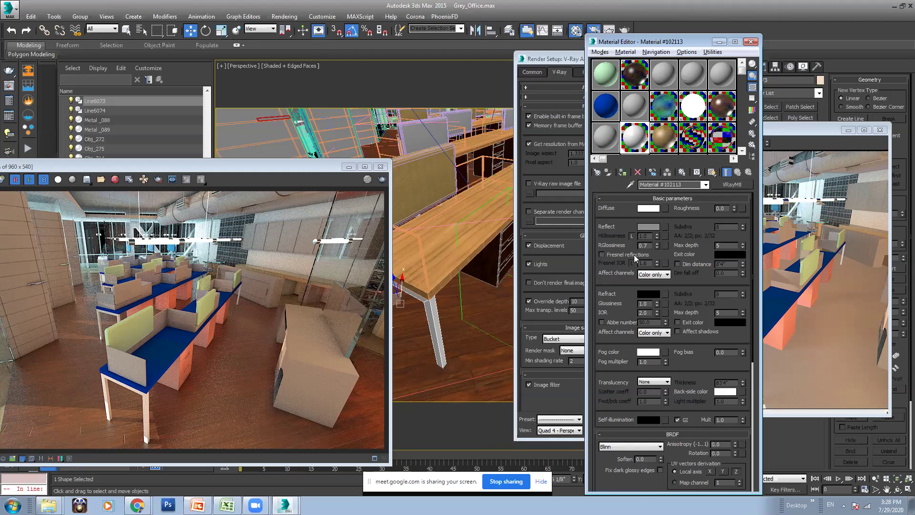
pyautogui.click(648, 227)
pyautogui.moveTo(412, 102); pyautogui.dragTo(413, 154)
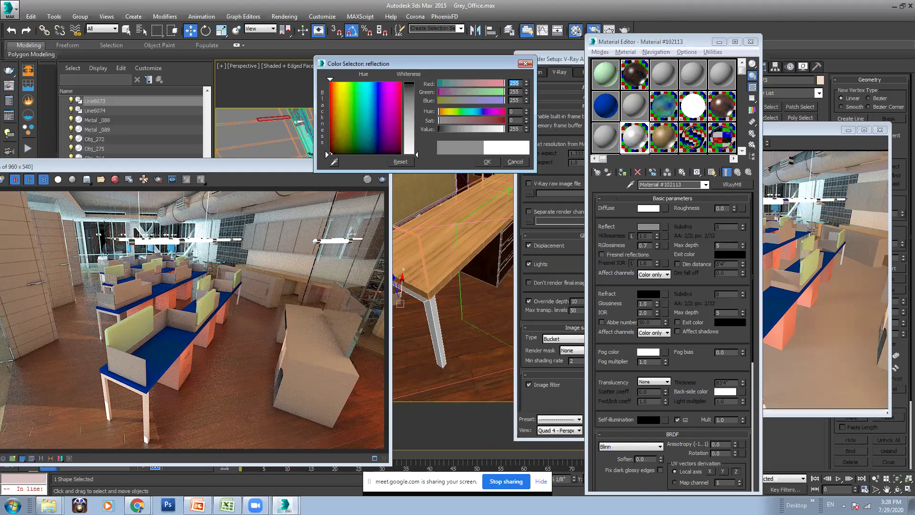
pyautogui.click(487, 161)
pyautogui.moveTo(657, 247); pyautogui.dragTo(656, 224)
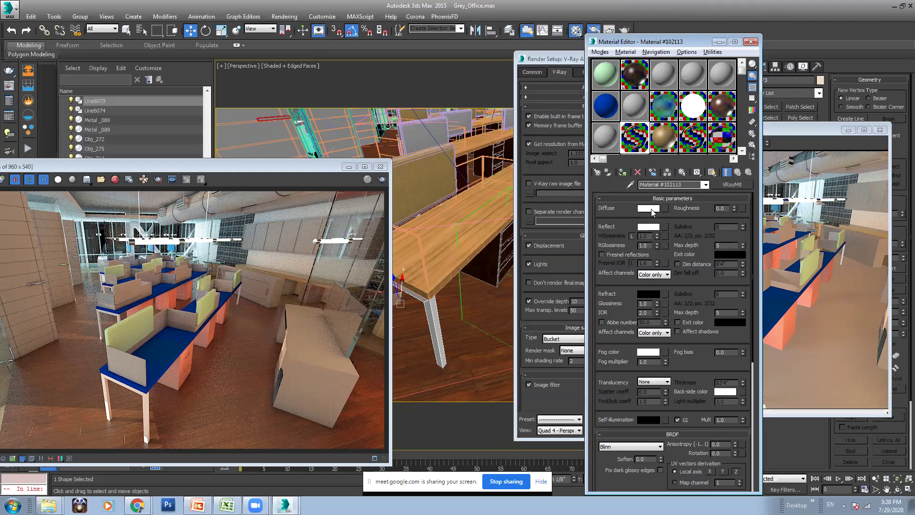
# - Select the grey desk screen and sample its Cusion_2 material into the unused 13 - Default slot
pyautogui.moveTo(477, 187)
pyautogui.mouseDown(button='middle')
pyautogui.moveTo(460, 169)
pyautogui.moveTo(450, 199)
pyautogui.moveTo(441, 162)
pyautogui.moveTo(460, 188)
pyautogui.moveTo(472, 185)
pyautogui.mouseUp(button='middle')
pyautogui.click(494, 230)
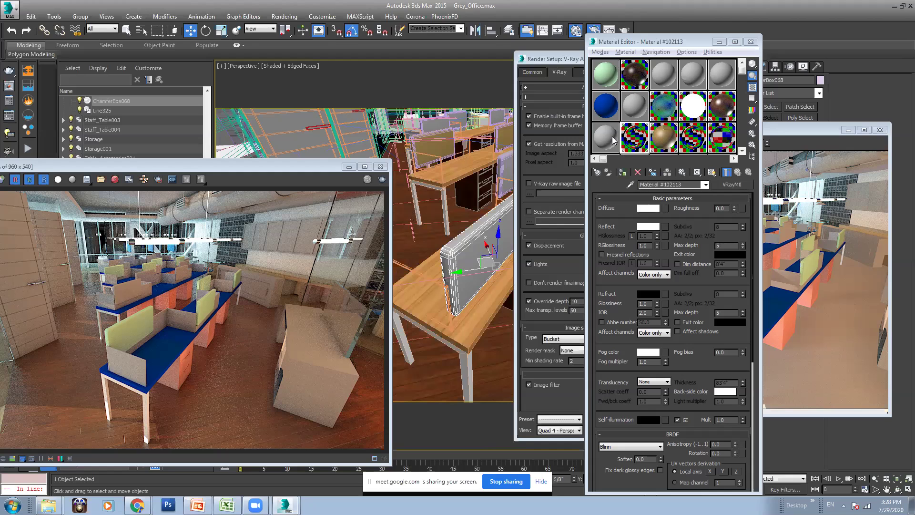
pyautogui.click(612, 137)
pyautogui.click(631, 184)
pyautogui.click(478, 223)
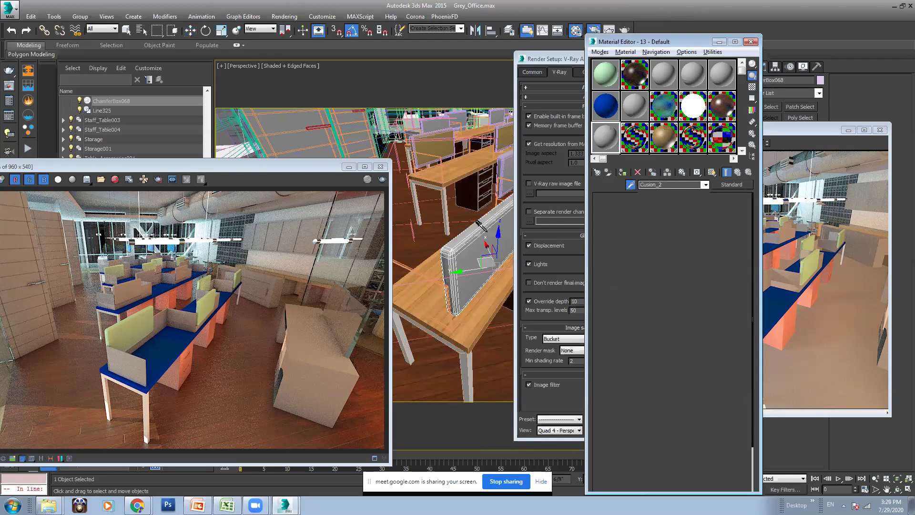
pyautogui.scroll(-5, 474, 167)
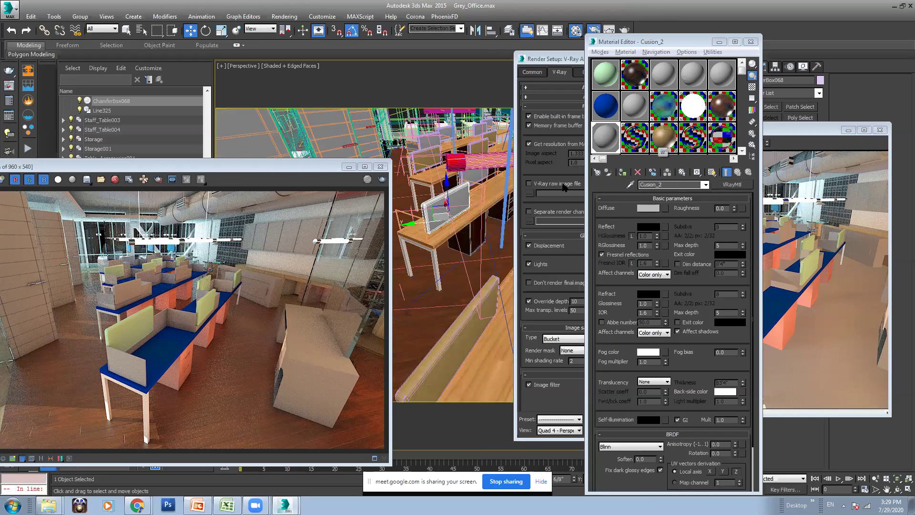
# - Select all objects in the scene that use the Cusion_2 material
pyautogui.rightClick(603, 133)
pyautogui.click(641, 205)
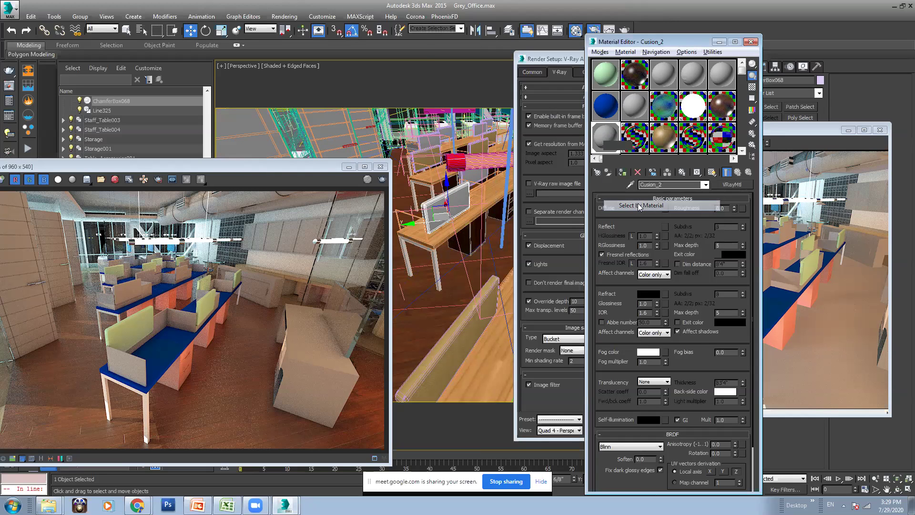
pyautogui.click(10, 31)
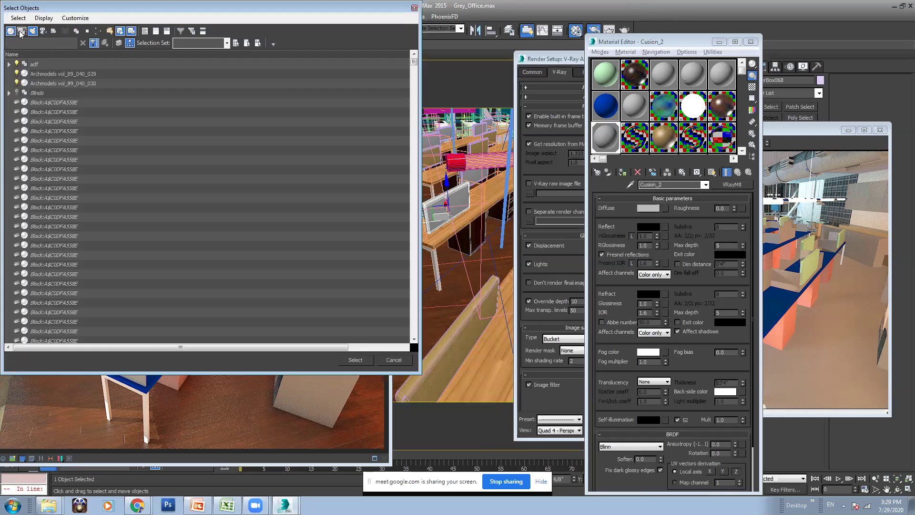
pyautogui.click(359, 360)
pyautogui.rightClick(607, 140)
pyautogui.click(606, 214)
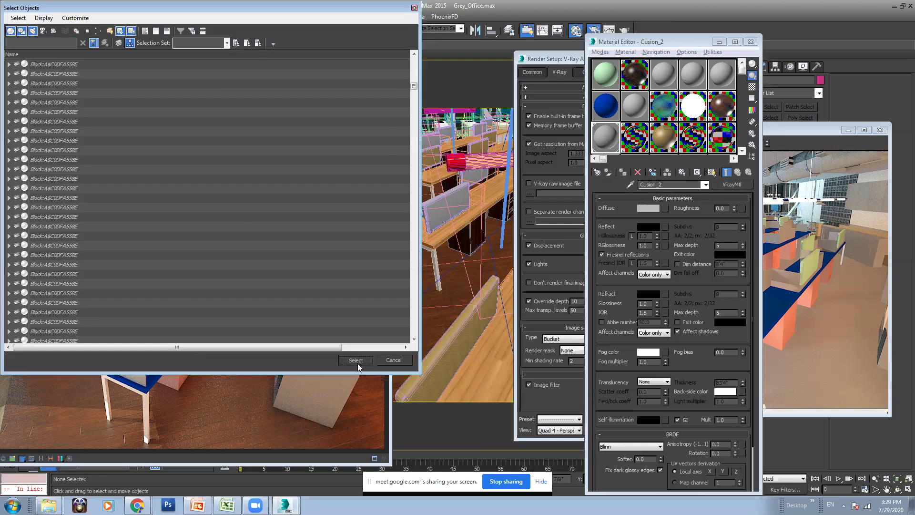
pyautogui.click(359, 361)
# - Assign the light green fabric material "w" to the selected desk screens
pyautogui.click(605, 74)
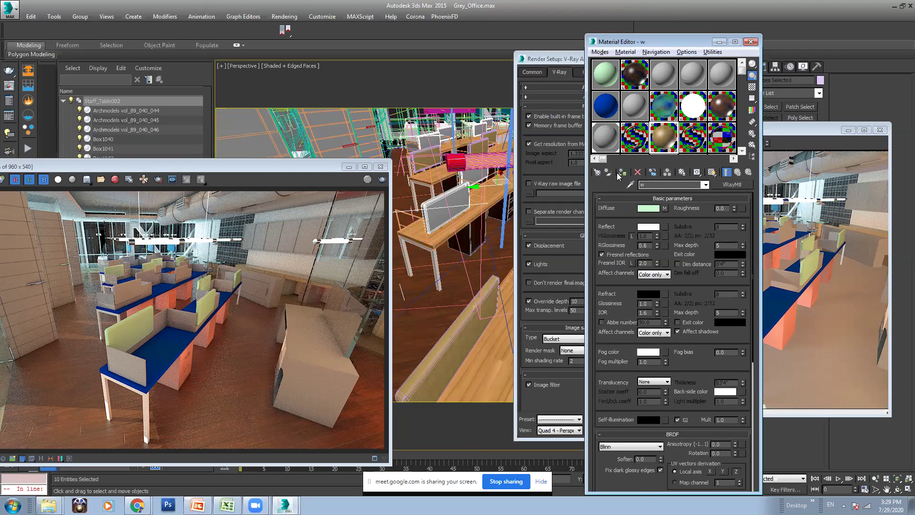
pyautogui.scroll(2, 447, 147)
pyautogui.scroll(-4, 449, 169)
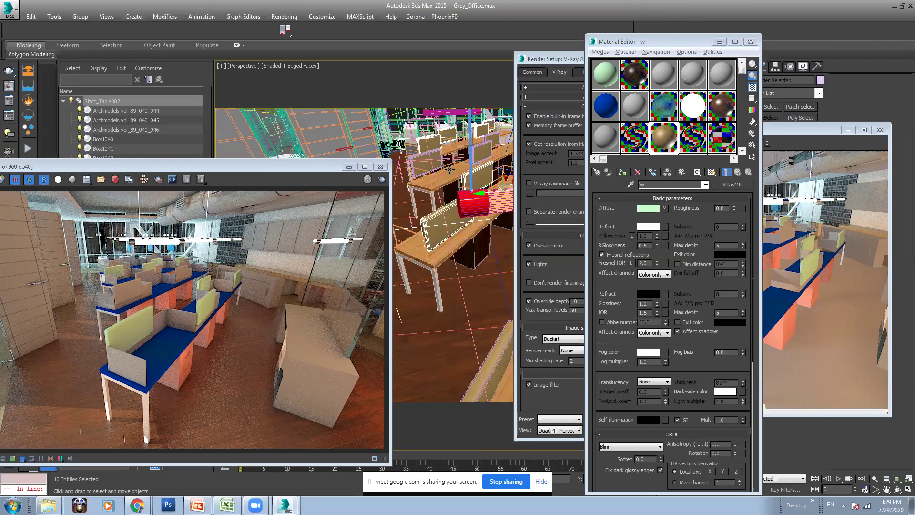
pyautogui.scroll(3, 468, 182)
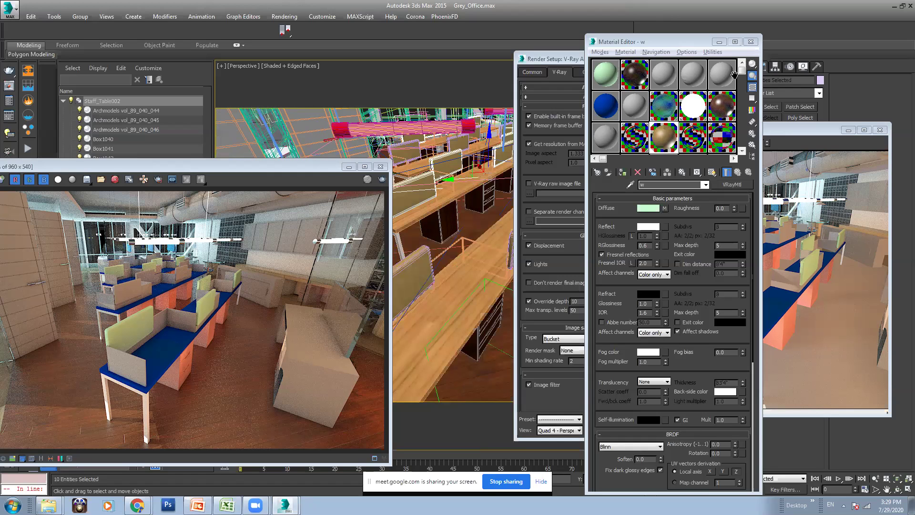
# - Minimize the Material Editor and Render Setup windows and move the frame buffer copy aside to uncover the viewport
pyautogui.click(719, 42)
pyautogui.click(643, 59)
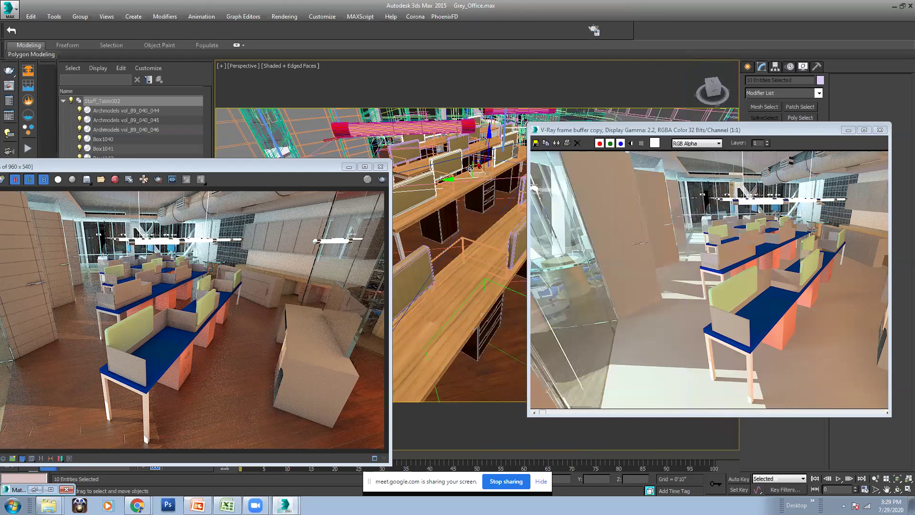
pyautogui.scroll(-3, 720, 95)
pyautogui.moveTo(801, 131); pyautogui.dragTo(870, 160)
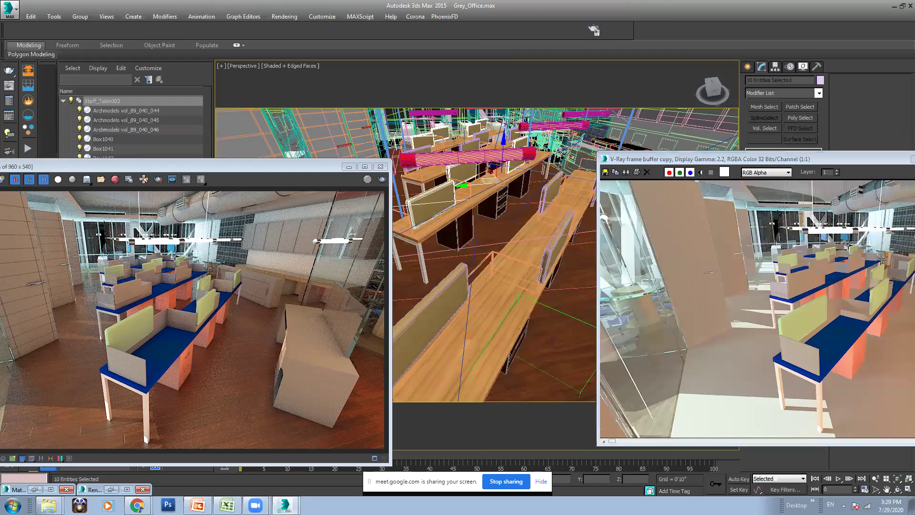
pyautogui.scroll(-3, 477, 252)
pyautogui.scroll(8, 551, 194)
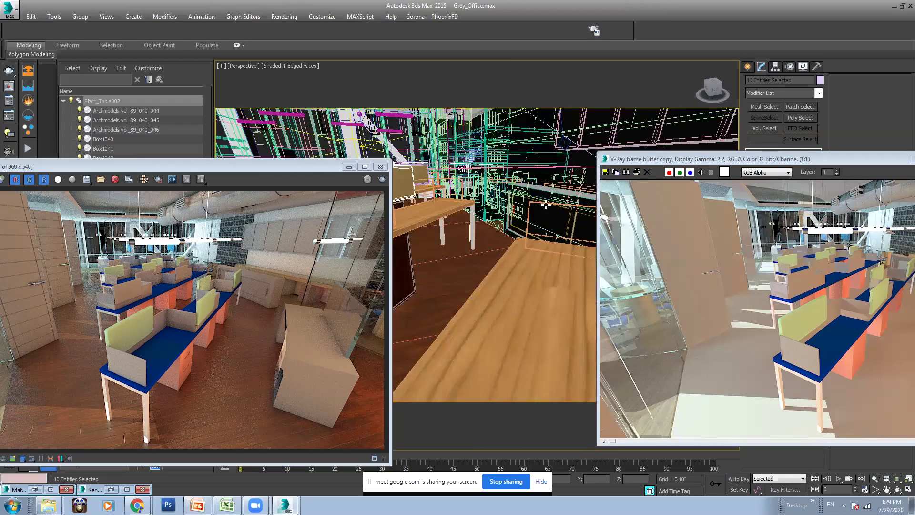
# - Assign the dark wood Storages material to the long storage cabinet along the wall and its sliding door
pyautogui.click(526, 195)
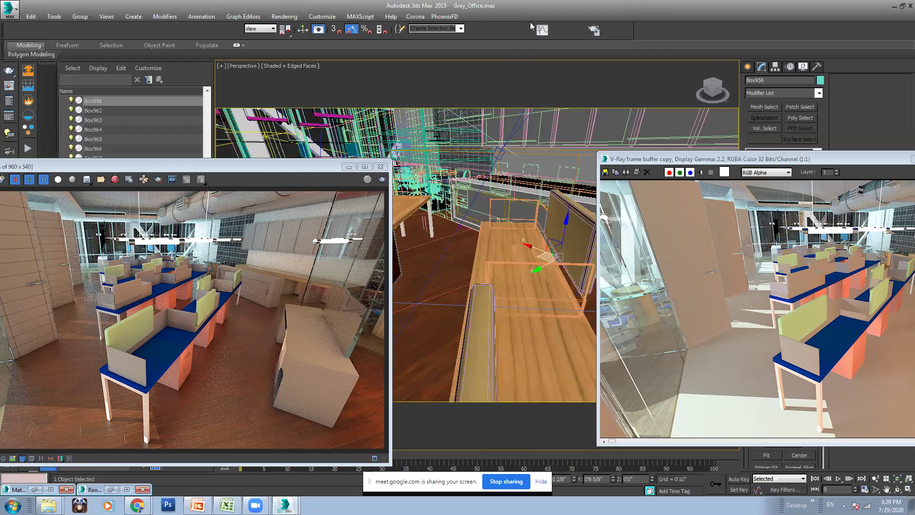
pyautogui.click(576, 30)
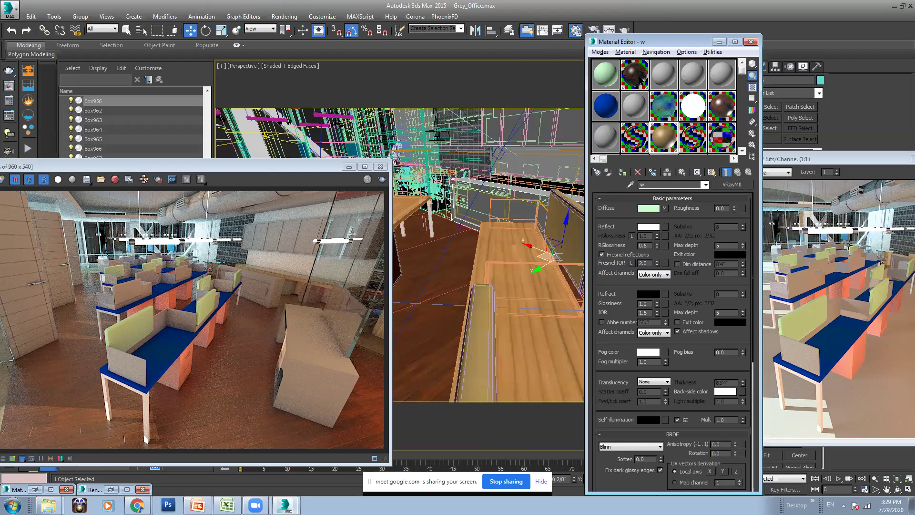
pyautogui.click(639, 76)
pyautogui.scroll(6, 478, 241)
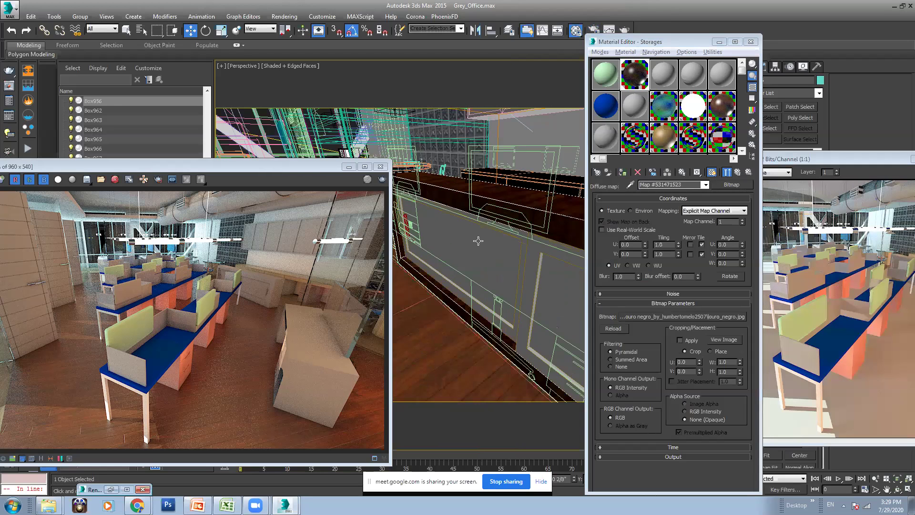
pyautogui.click(479, 241)
pyautogui.click(622, 171)
pyautogui.moveTo(498, 181); pyautogui.dragTo(478, 170, button='middle')
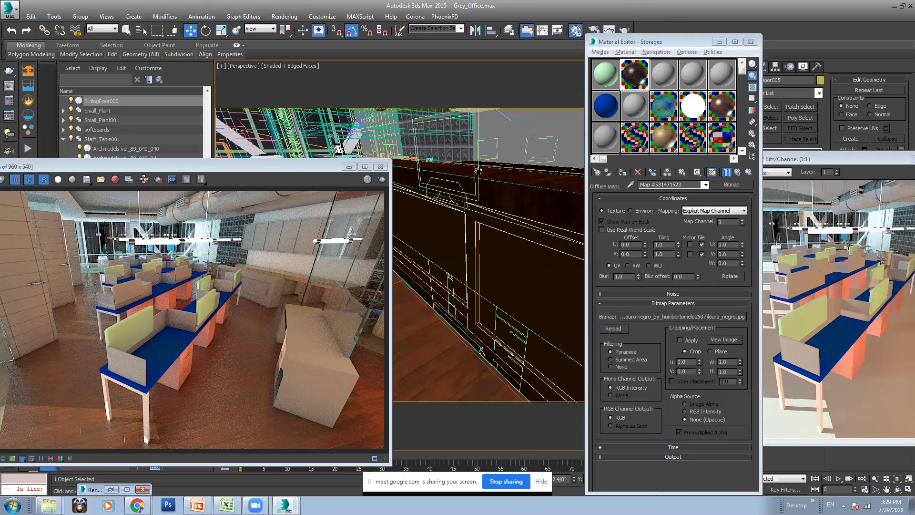
pyautogui.scroll(-3, 478, 170)
# - Add a UVW Map modifier to the storage cabinet's sliding door
pyautogui.click(796, 92)
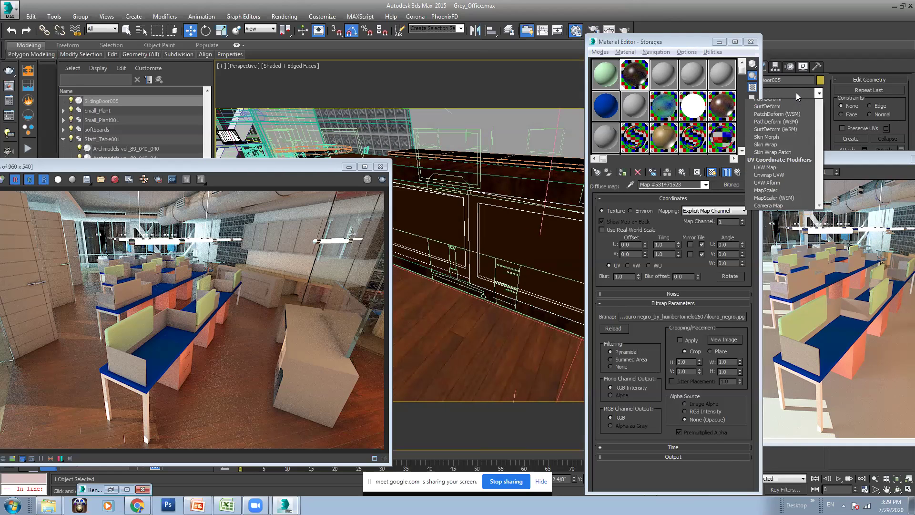
pyautogui.scroll(-15, 795, 150)
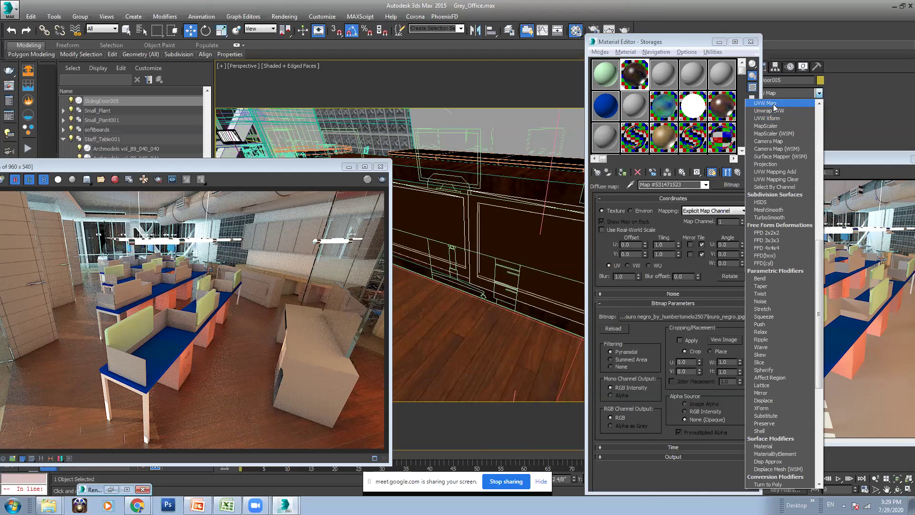
pyautogui.click(773, 104)
# - Sample the Table_Top material from a wooden desktop into the Cusion_2 slot and assign it to the grey desk behind the screens
pyautogui.scroll(-4, 483, 201)
pyautogui.moveTo(473, 218); pyautogui.dragTo(511, 250, button='middle')
pyautogui.scroll(4, 486, 236)
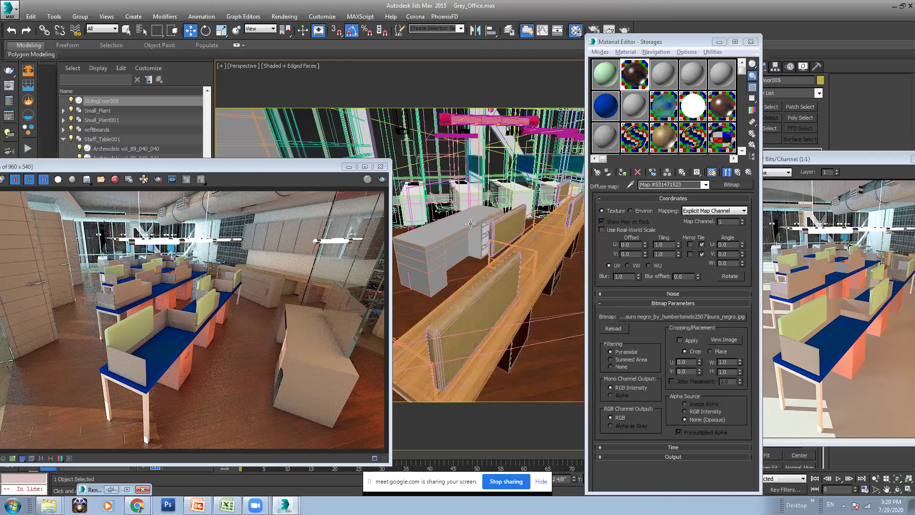
pyautogui.click(470, 224)
pyautogui.click(665, 135)
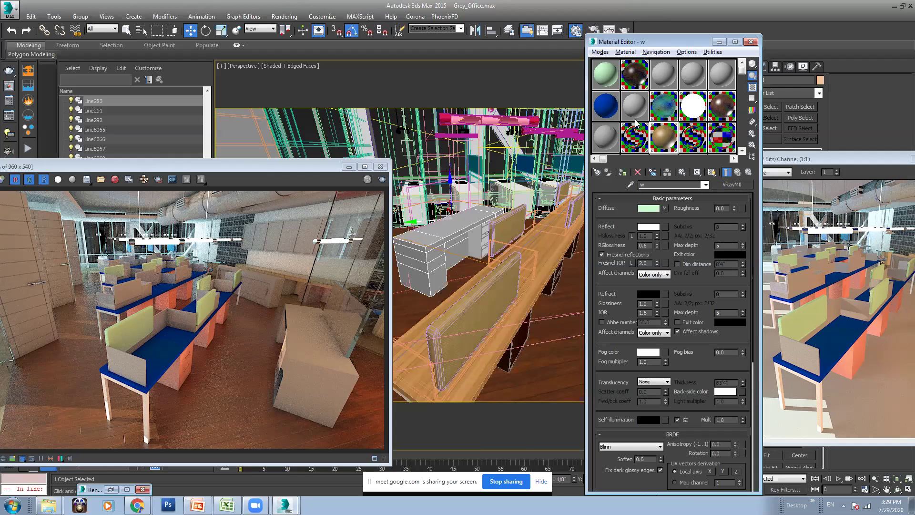
pyautogui.click(610, 139)
pyautogui.click(630, 184)
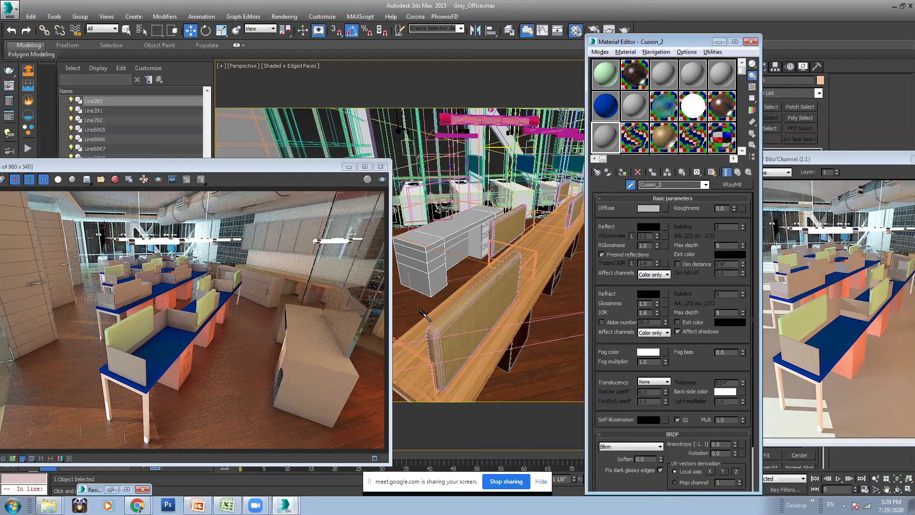
pyautogui.click(465, 252)
pyautogui.click(485, 229)
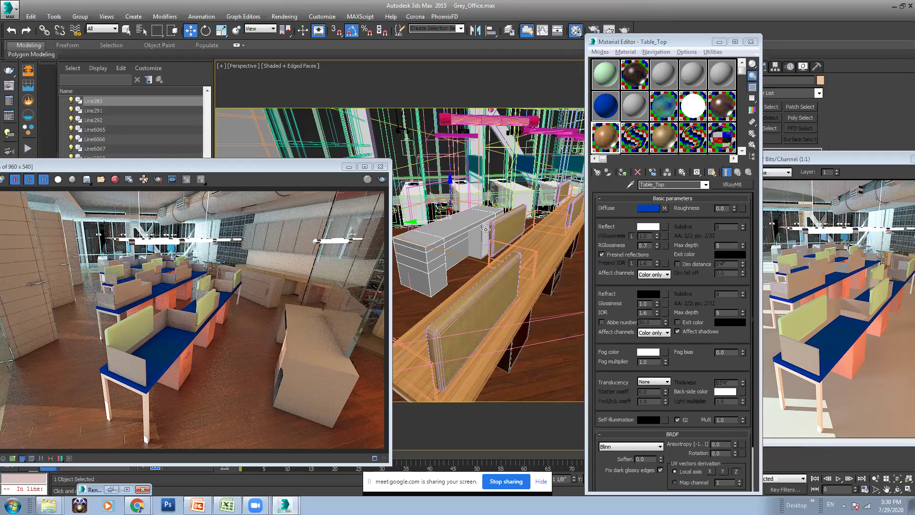
pyautogui.click(623, 173)
pyautogui.scroll(-3, 479, 224)
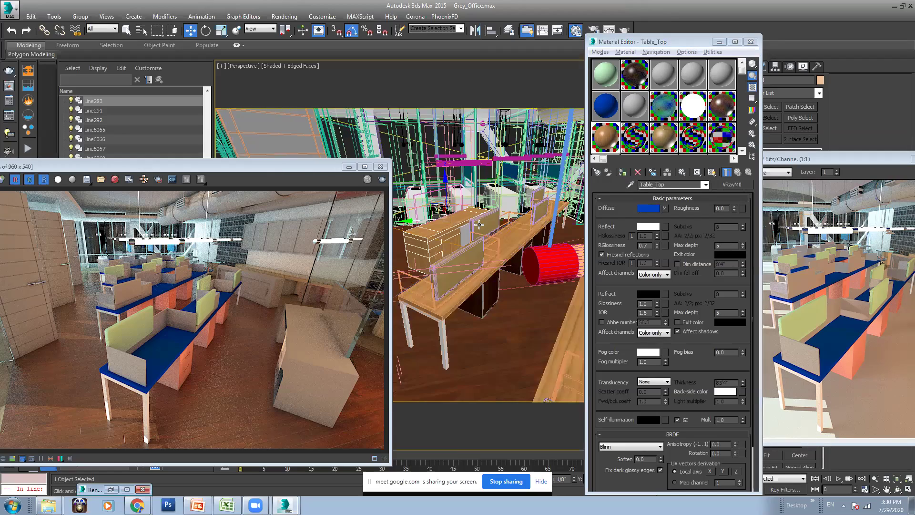
# - Assign the dark wood Storages material to the white drawer unit under the wooden desk behind the screens
pyautogui.scroll(5, 479, 225)
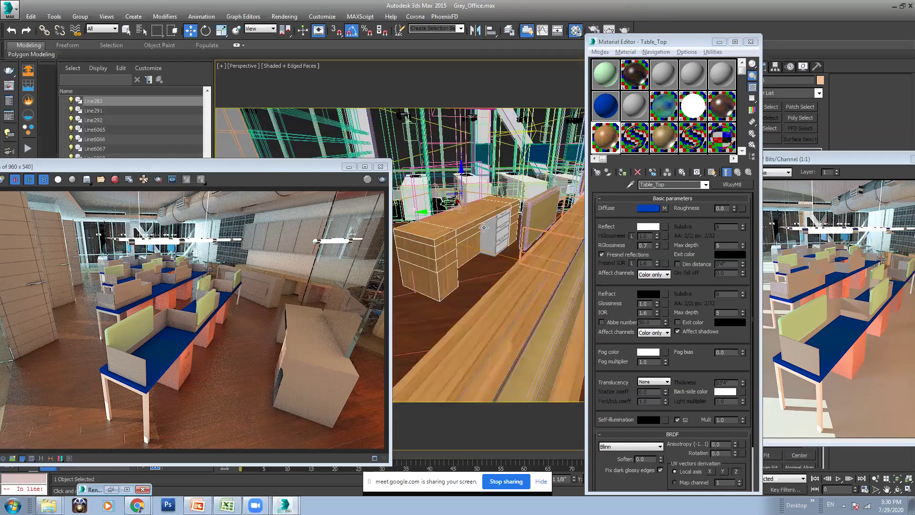
pyautogui.scroll(3, 484, 228)
pyautogui.click(486, 230)
pyautogui.click(631, 78)
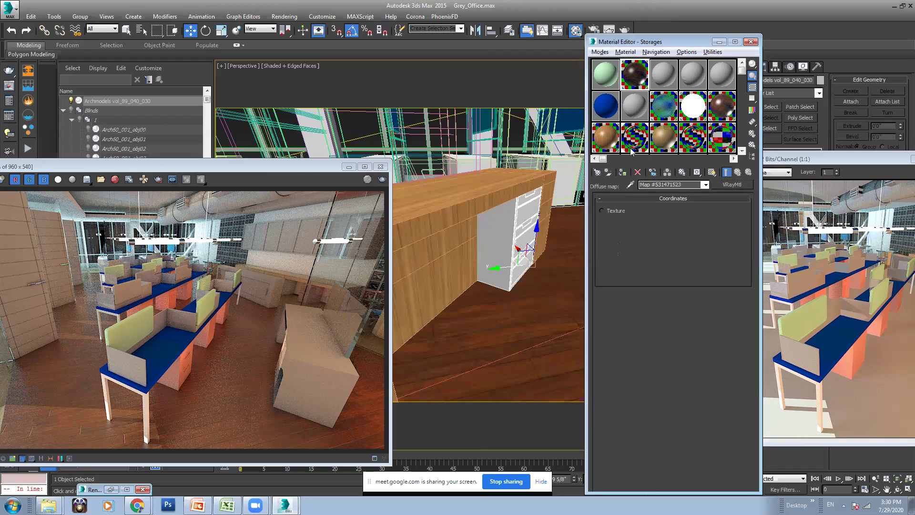
pyautogui.click(623, 172)
pyautogui.scroll(-3, 486, 229)
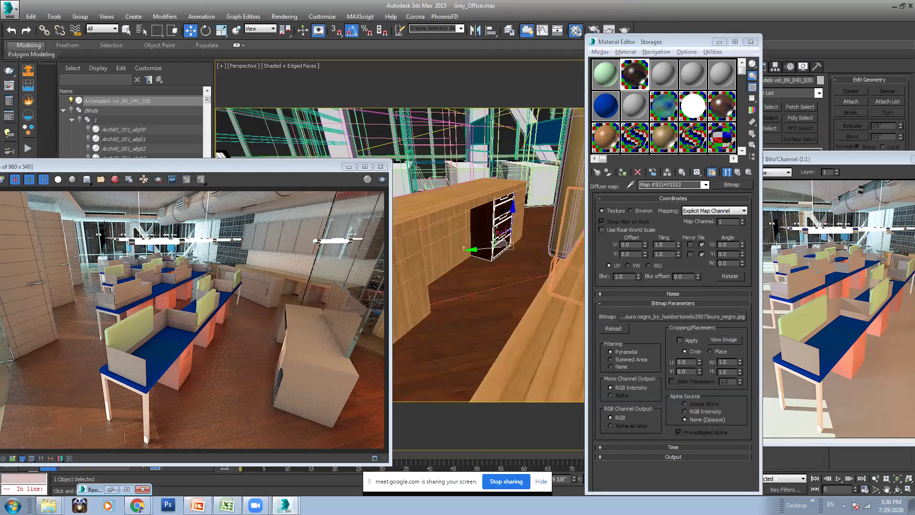
pyautogui.scroll(-8, 531, 273)
pyautogui.scroll(6, 531, 274)
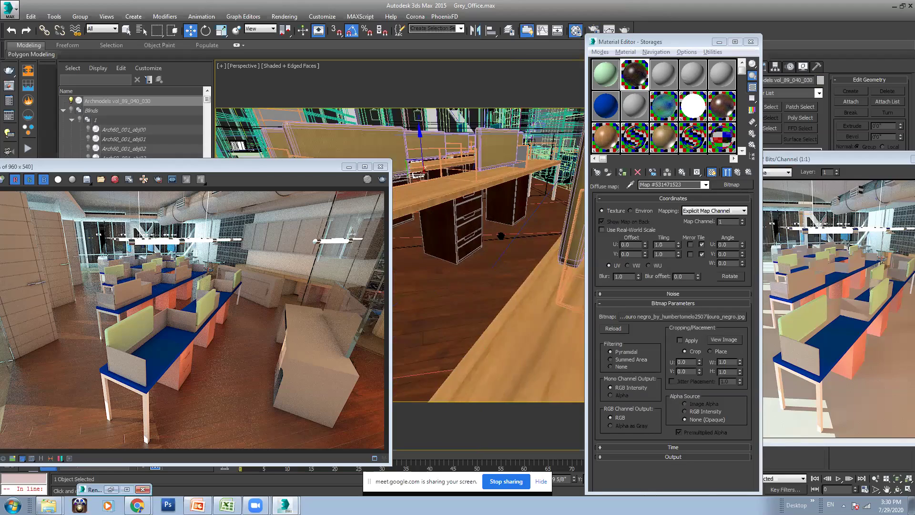
pyautogui.scroll(-2, 444, 182)
# - From the Camera005 view, assign the Storages material to the tall panelled wall doors and set its diffuse bitmap's W angle to 90
pyautogui.press('c')
pyautogui.doubleClick(433, 202)
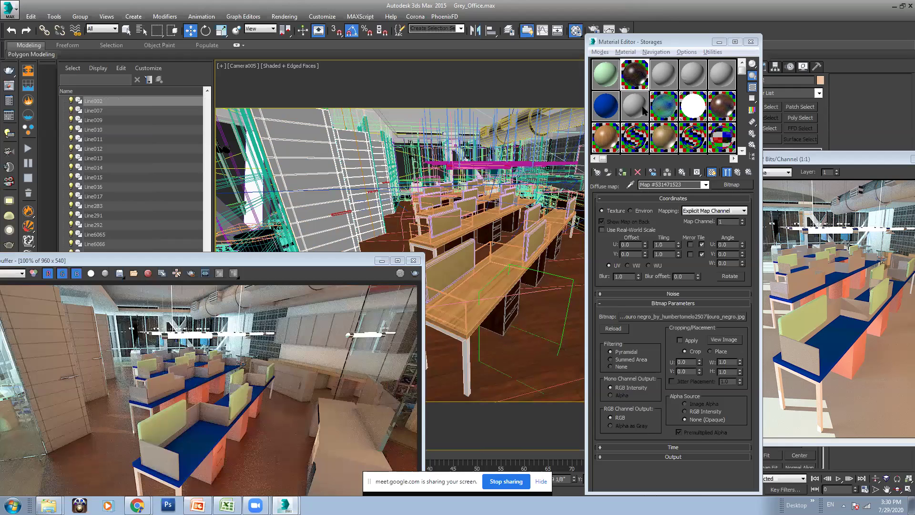
pyautogui.click(627, 173)
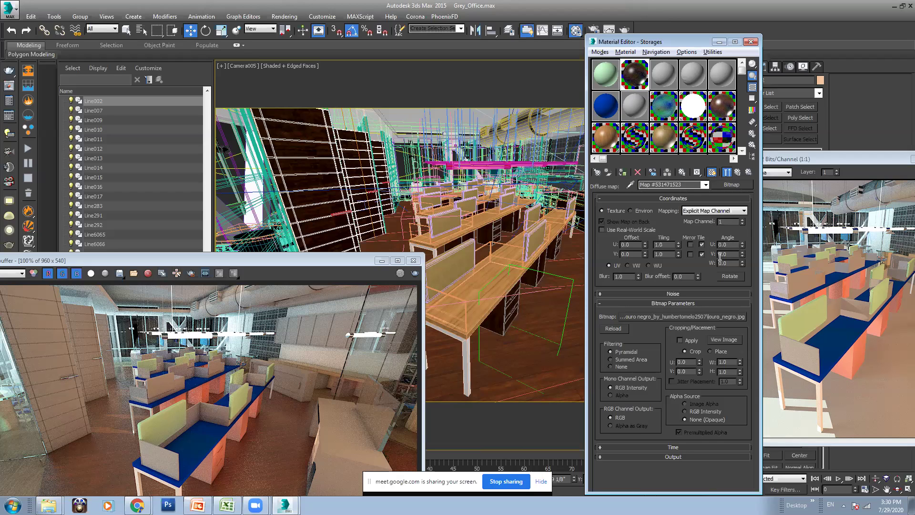
pyautogui.write('90')
pyautogui.press('Return')
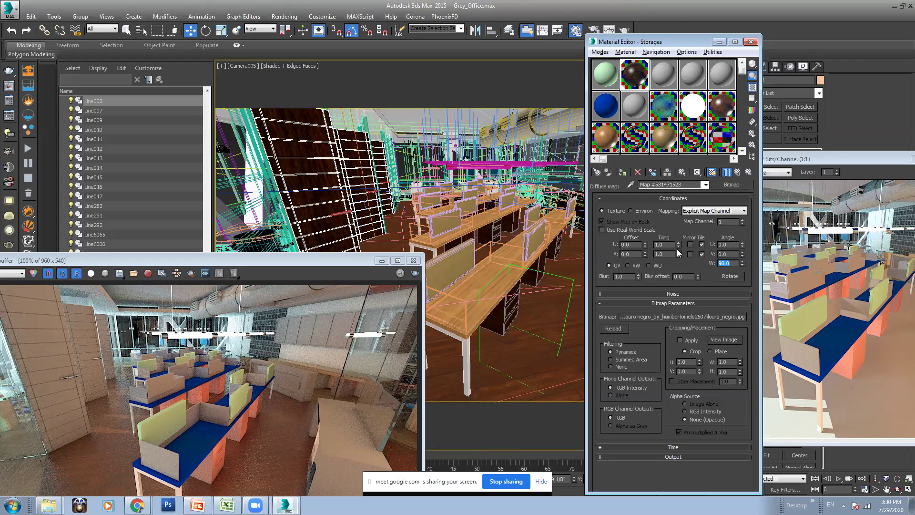
# - Sample the material of the handle on the tall panelled doors into the 08 - Default slot
pyautogui.moveTo(336, 261); pyautogui.dragTo(334, 231)
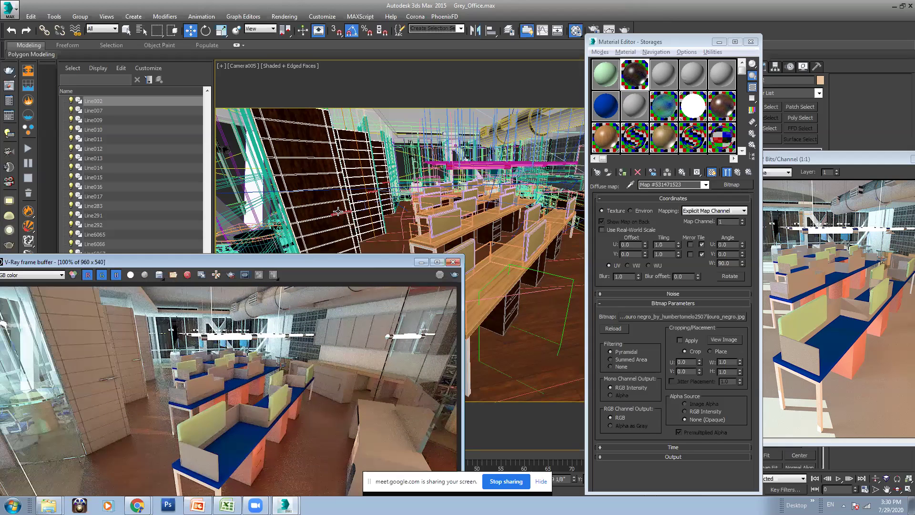
pyautogui.click(644, 109)
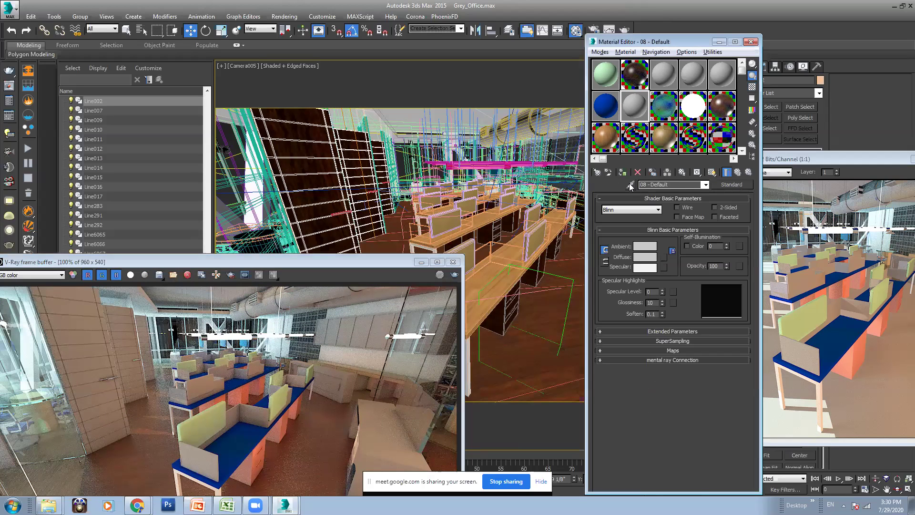
pyautogui.click(336, 206)
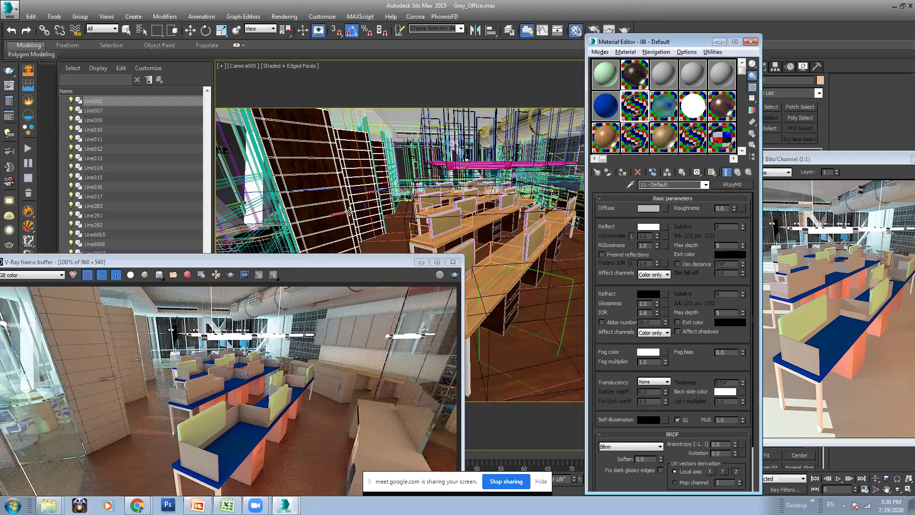
# - Select the ceiling air duct and sample its Air_Condition material into the 03 - Default slot
pyautogui.moveTo(314, 257); pyautogui.dragTo(359, 197)
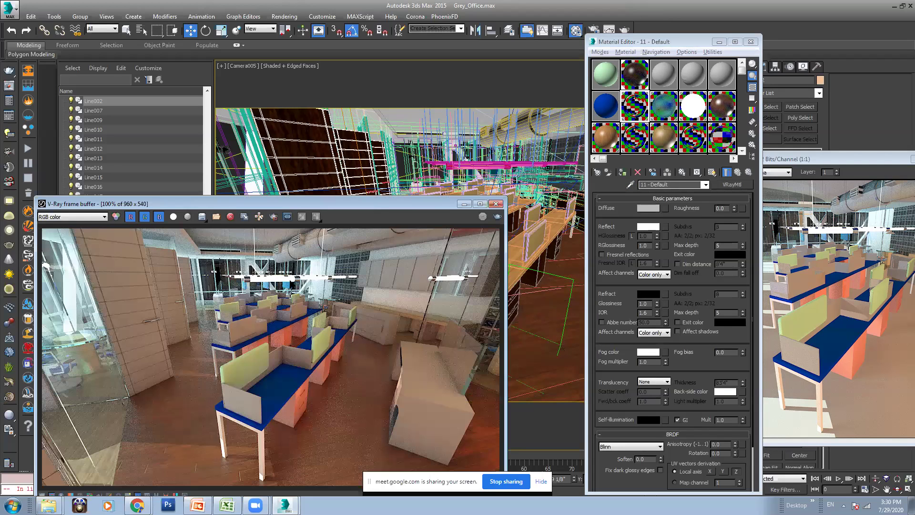
pyautogui.click(499, 138)
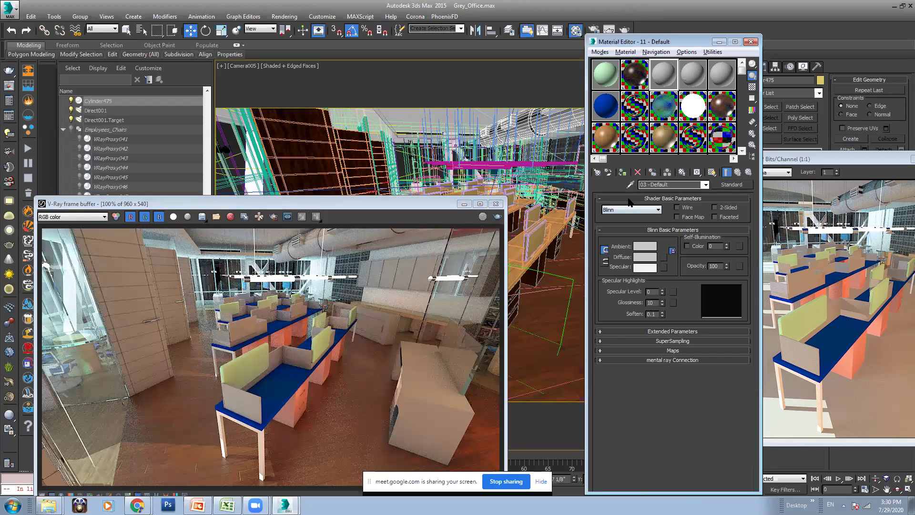
pyautogui.click(673, 112)
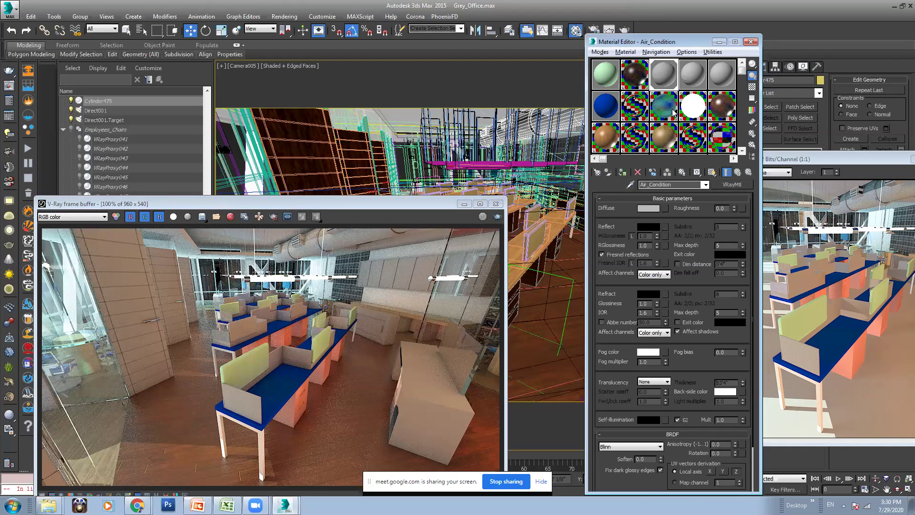
# - Give the Air_Condition material a white reflection colour, set reflection glossiness to 0.6 and turn off Fresnel reflections
pyautogui.click(649, 226)
pyautogui.moveTo(440, 129); pyautogui.dragTo(504, 129)
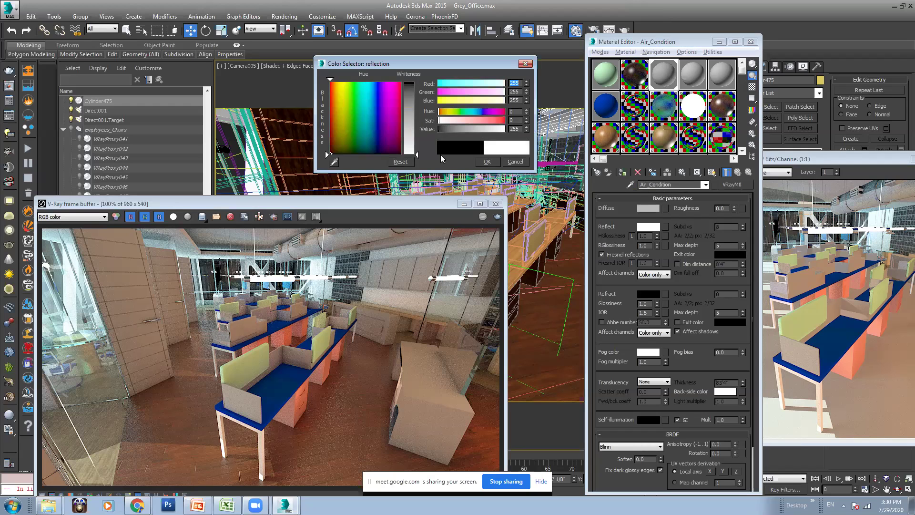
pyautogui.click(490, 161)
pyautogui.doubleClick(647, 245)
pyautogui.write('.6')
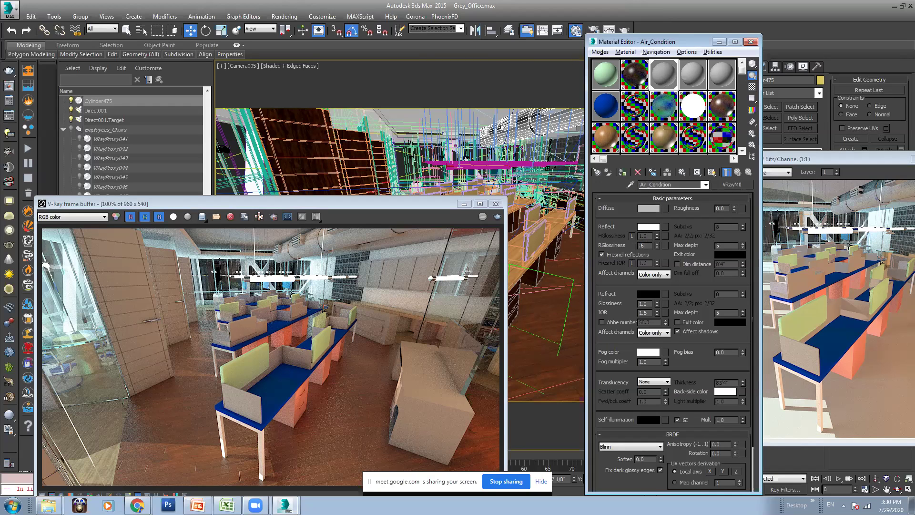
pyautogui.press('Return')
pyautogui.click(622, 254)
# - Show the checkered background for the Air_Condition sample and inspect its enlarged preview
pyautogui.click(752, 87)
pyautogui.doubleClick(663, 74)
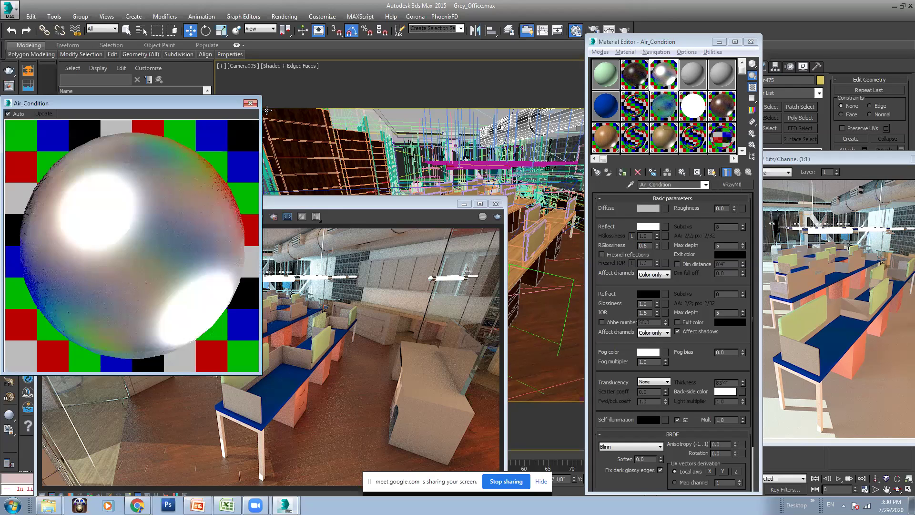
pyautogui.click(250, 102)
# - Review the Air_Condition material's BRDF types and set its reflection glossiness to 0.7
pyautogui.scroll(-3, 664, 355)
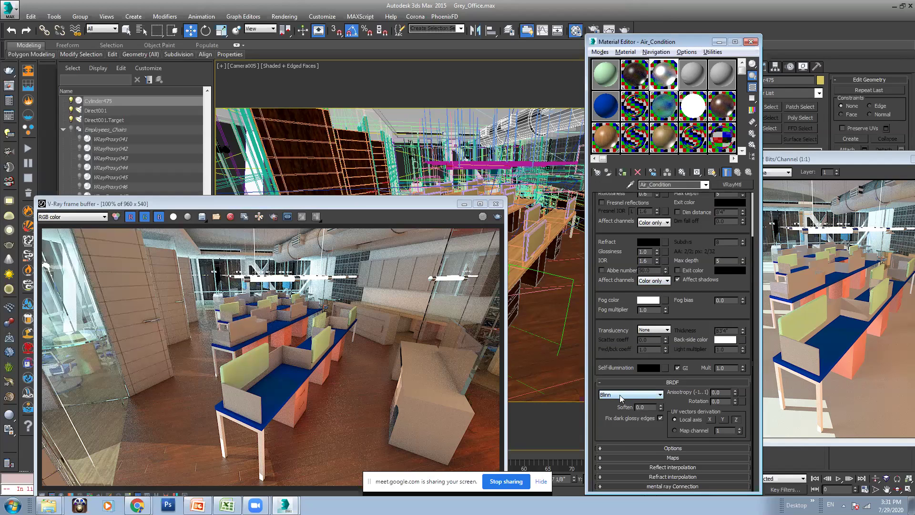
pyautogui.click(645, 394)
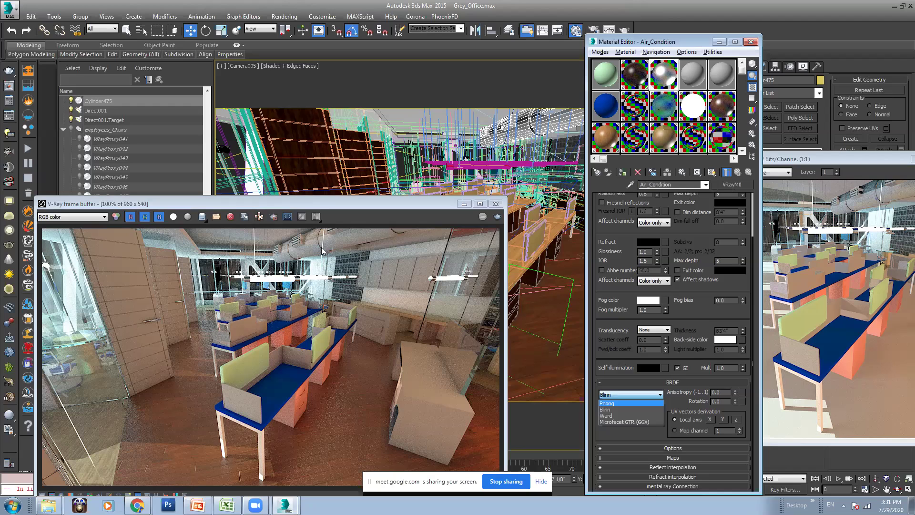
pyautogui.click(657, 77)
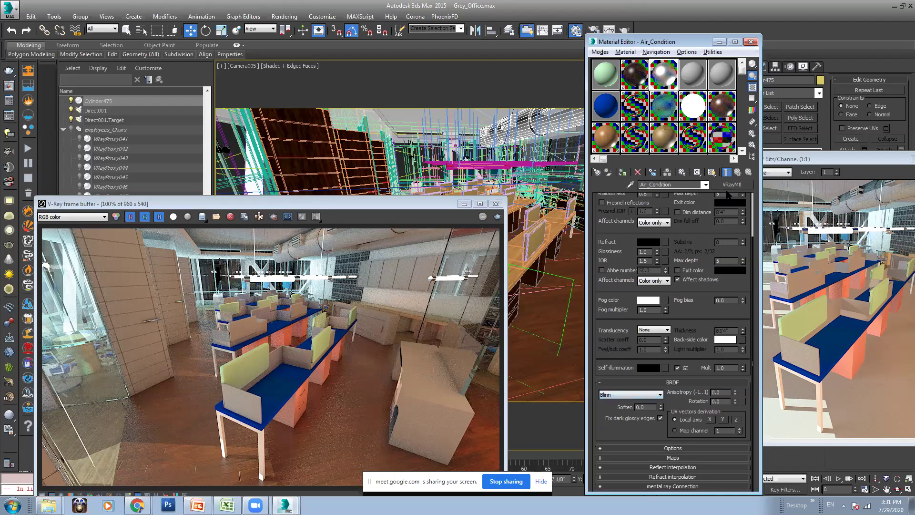
pyautogui.scroll(4, 705, 265)
pyautogui.write('0.7')
pyautogui.press('Return')
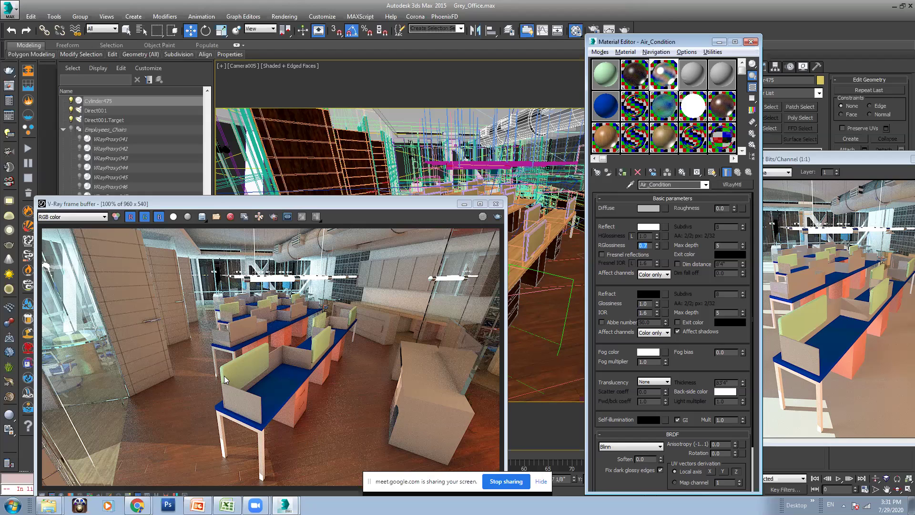
# - Minimize the frame buffer and Material Editor, and move the V-Ray messages and frame buffer copy windows over the viewport
pyautogui.click(461, 204)
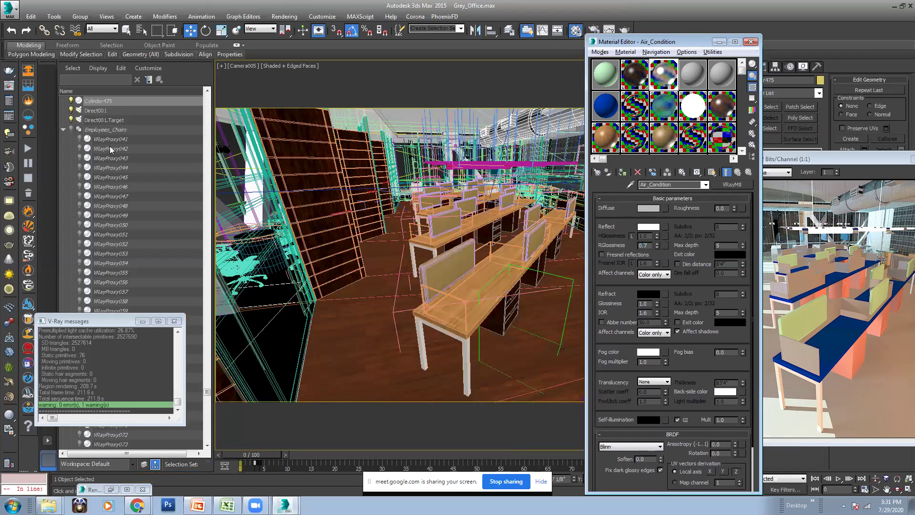
pyautogui.moveTo(128, 321); pyautogui.dragTo(316, 258)
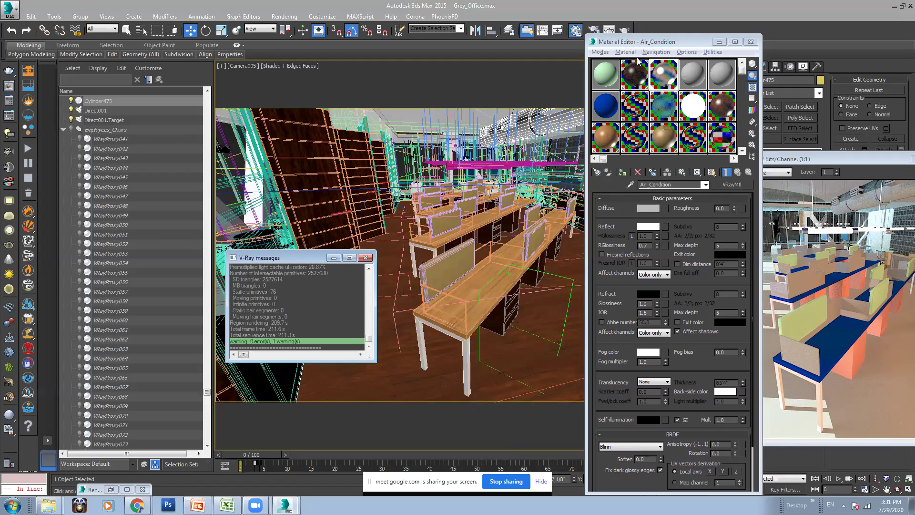
pyautogui.moveTo(798, 154); pyautogui.dragTo(478, 119)
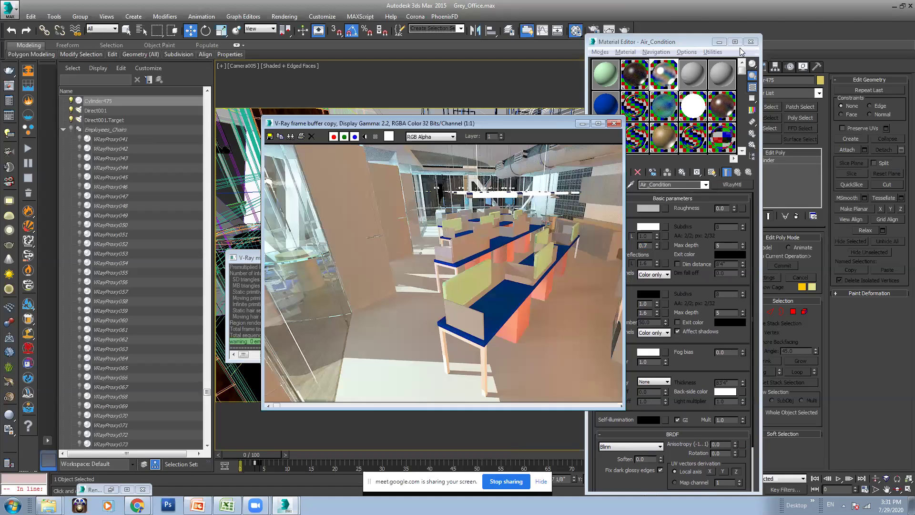
pyautogui.click(719, 42)
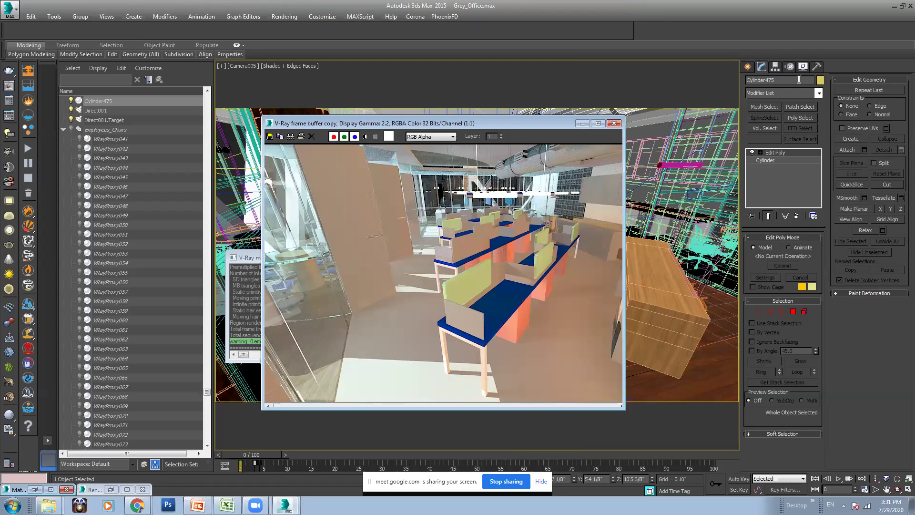
# - Unhide the computer groups by name, from Comp_Group through Comp_Set025
pyautogui.click(803, 66)
pyautogui.click(867, 152)
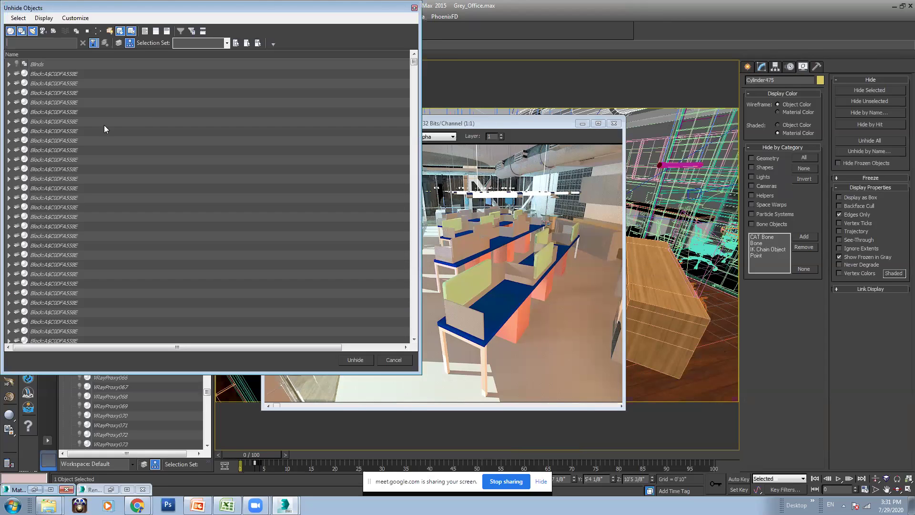
pyautogui.moveTo(414, 66); pyautogui.dragTo(401, 321)
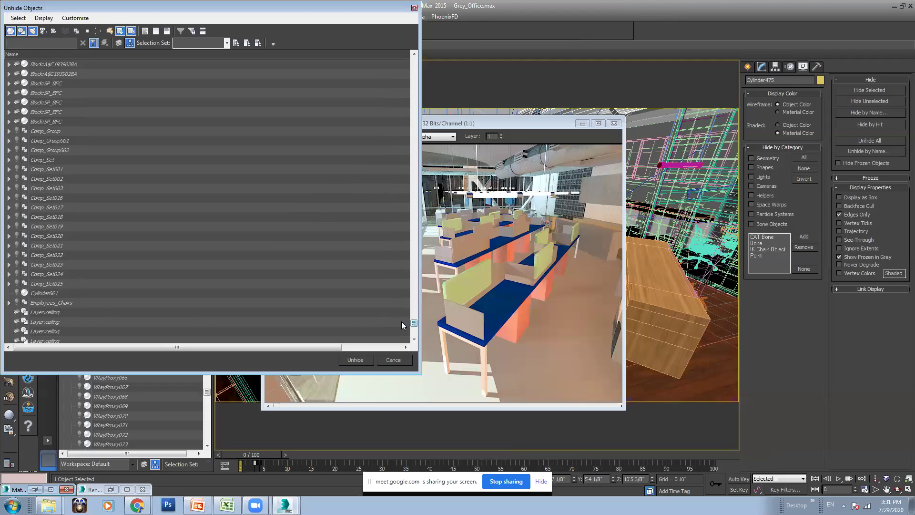
pyautogui.click(57, 284)
pyautogui.keyDown('shift'); pyautogui.click(52, 131); pyautogui.keyUp('shift')
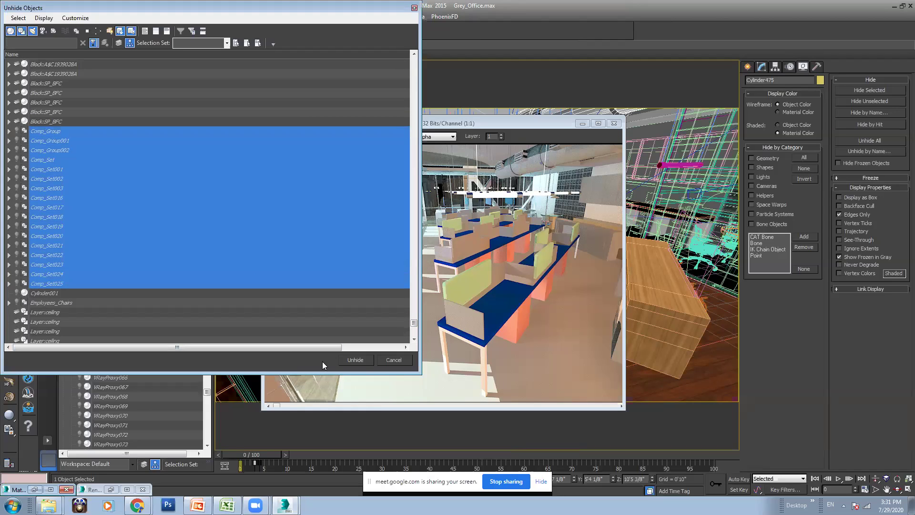
pyautogui.click(363, 360)
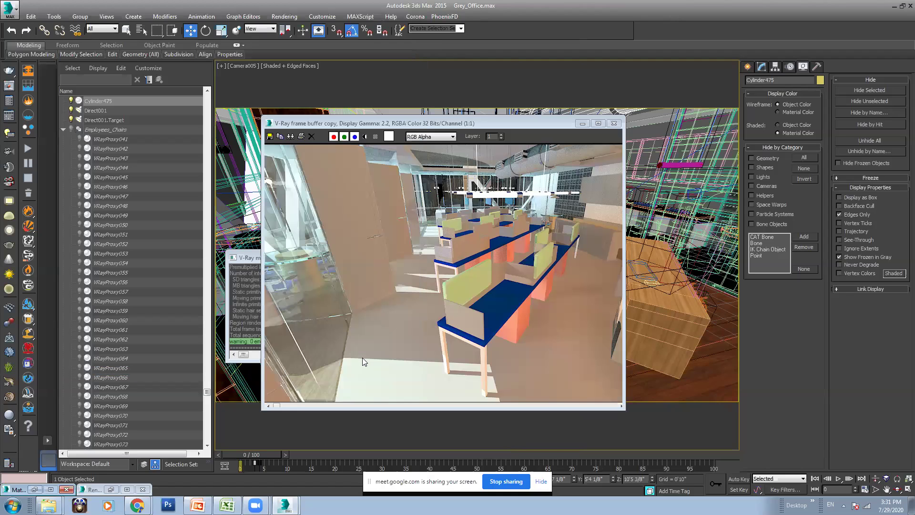
# - Unhide the Employees_Chairs group by name and minimize the frame buffer copy to uncover the camera view
pyautogui.click(873, 150)
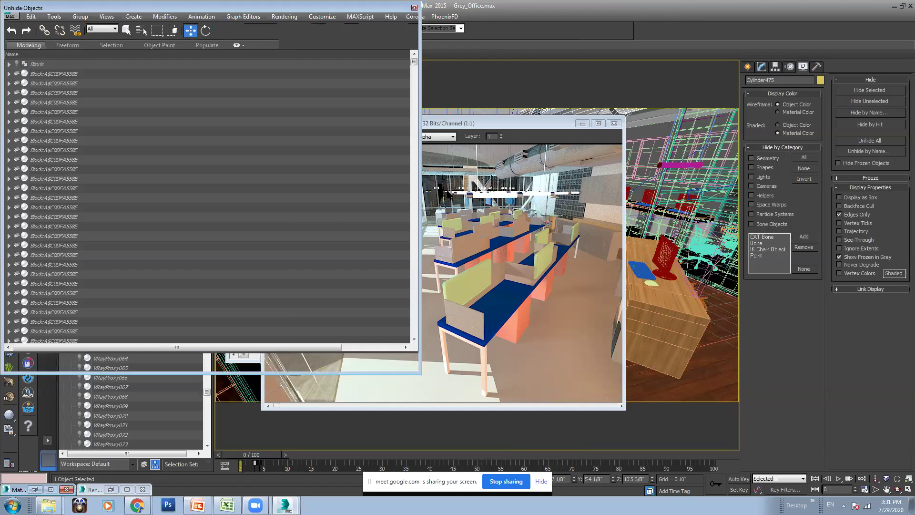
pyautogui.moveTo(414, 62); pyautogui.dragTo(414, 327)
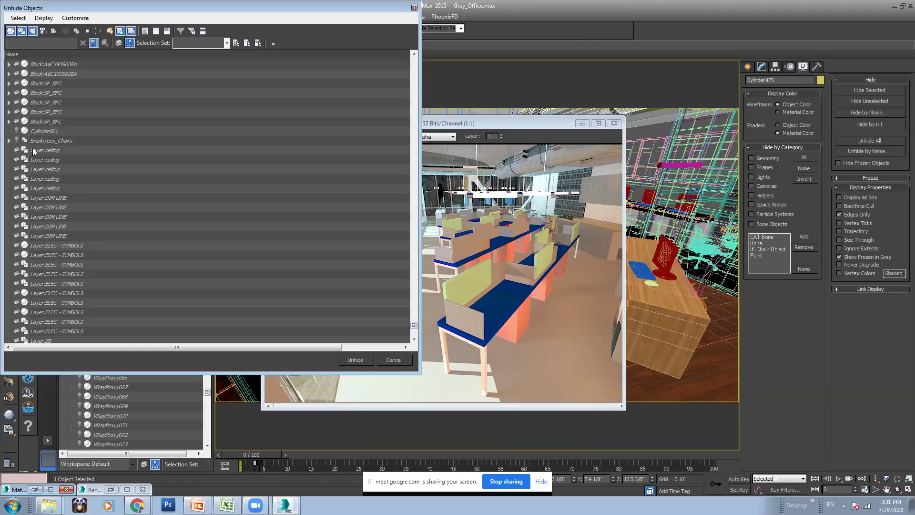
pyautogui.click(42, 140)
pyautogui.click(368, 356)
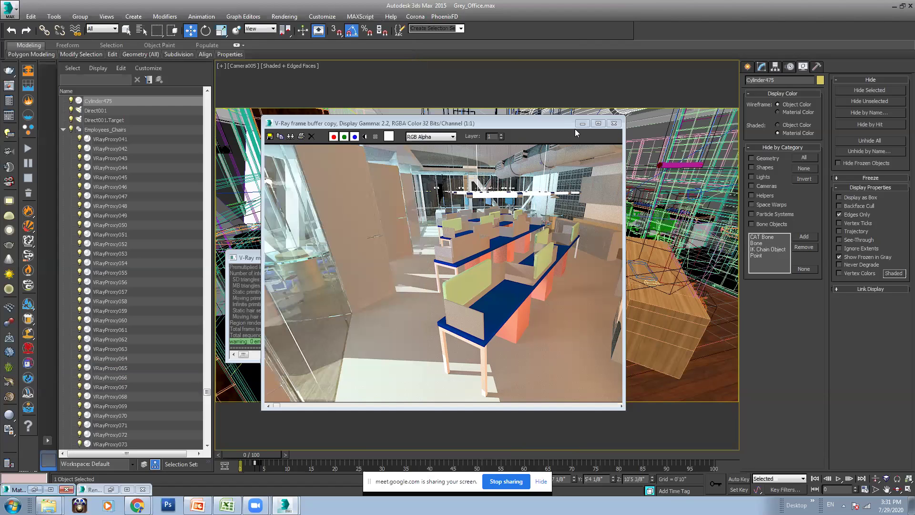
pyautogui.click(583, 123)
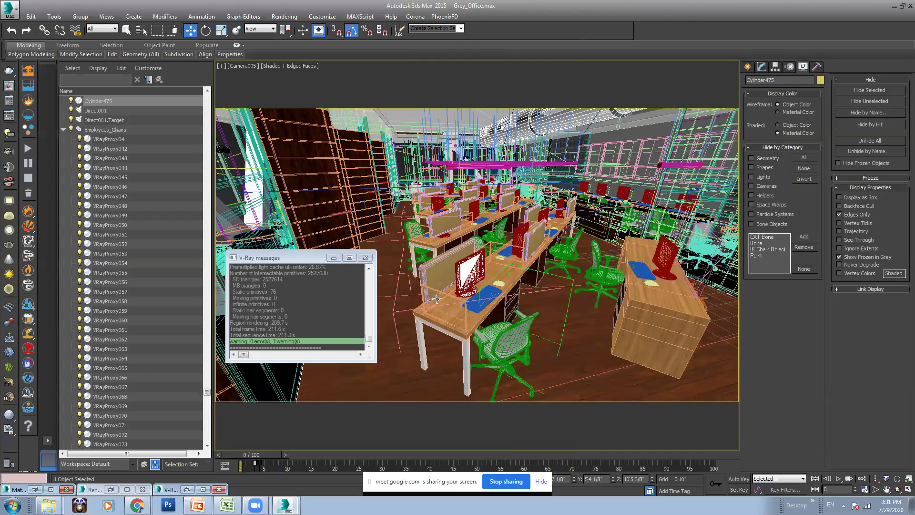
# - Switch to the Google Meet window in Chrome, move it over the viewport and check the meeting chat
pyautogui.moveTo(137, 505)
pyautogui.click(137, 469)
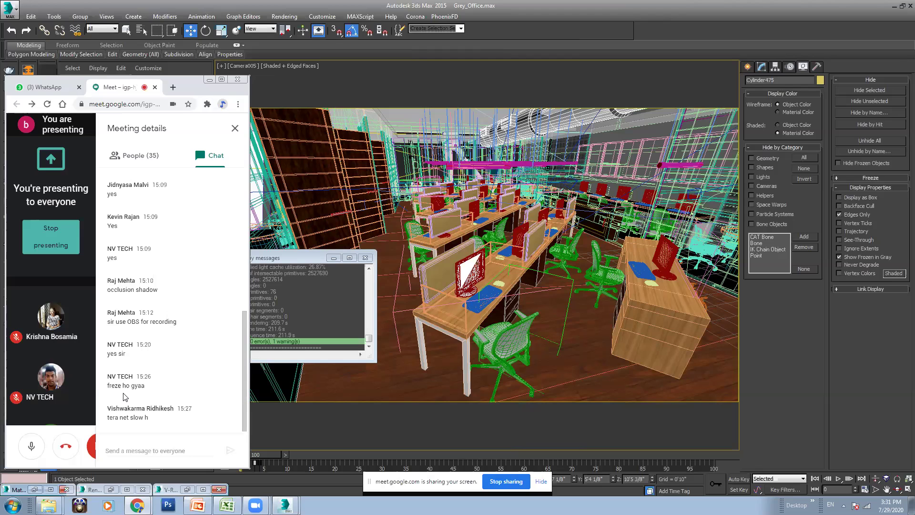
pyautogui.moveTo(201, 85); pyautogui.dragTo(363, 96)
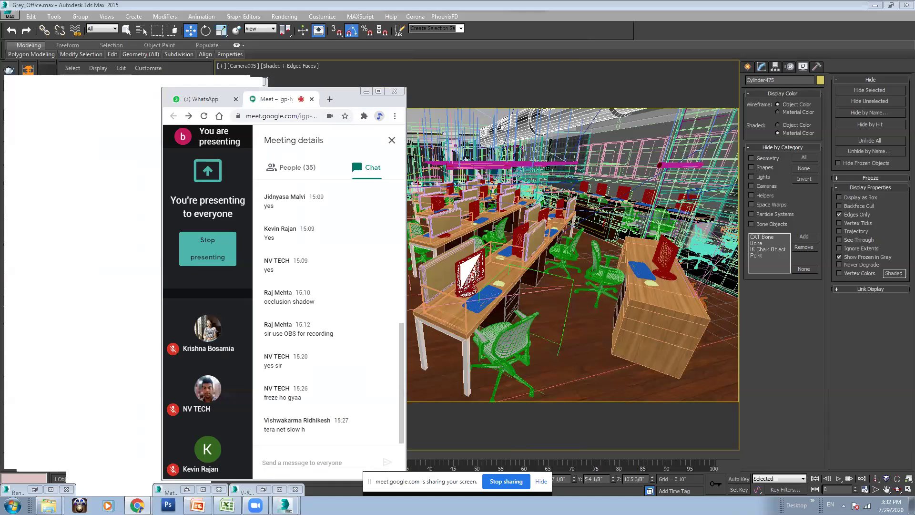
pyautogui.scroll(1, 303, 351)
pyautogui.scroll(-1, 279, 407)
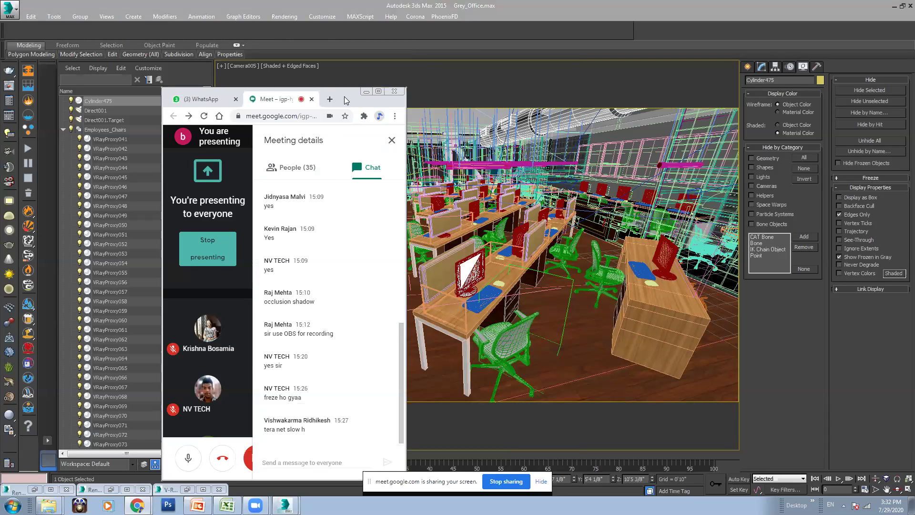
# - Move the meeting window aside, load the Medium V-Ray preset in the render settings, and put the settings window away
pyautogui.moveTo(339, 96); pyautogui.dragTo(295, 97)
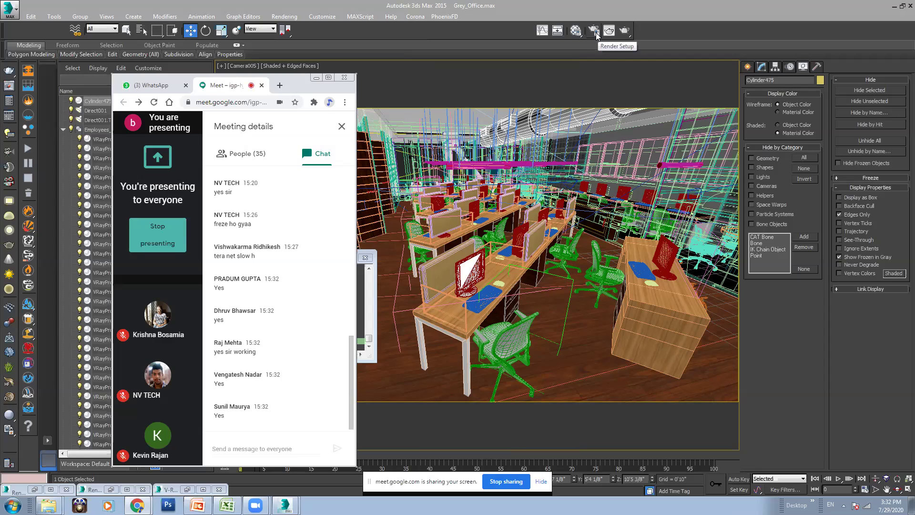
pyautogui.click(596, 34)
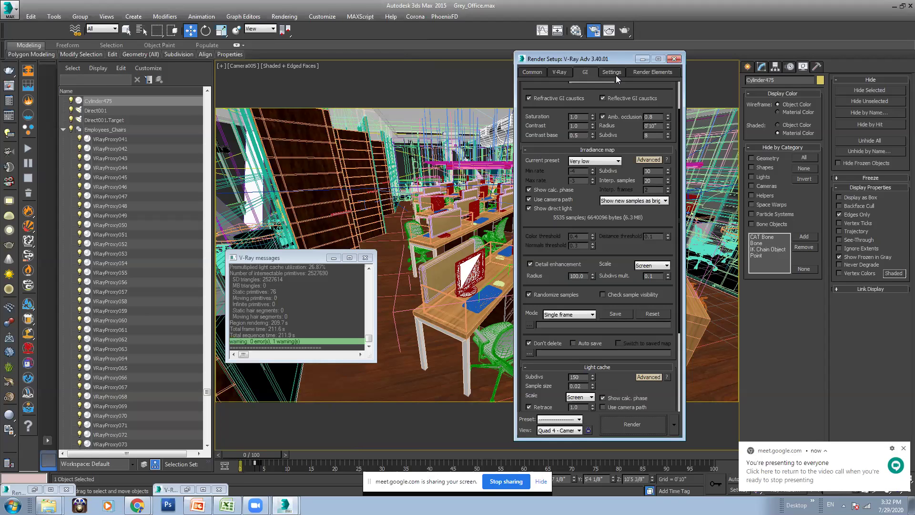
pyautogui.moveTo(567, 59); pyautogui.dragTo(519, 52)
pyautogui.click(566, 66)
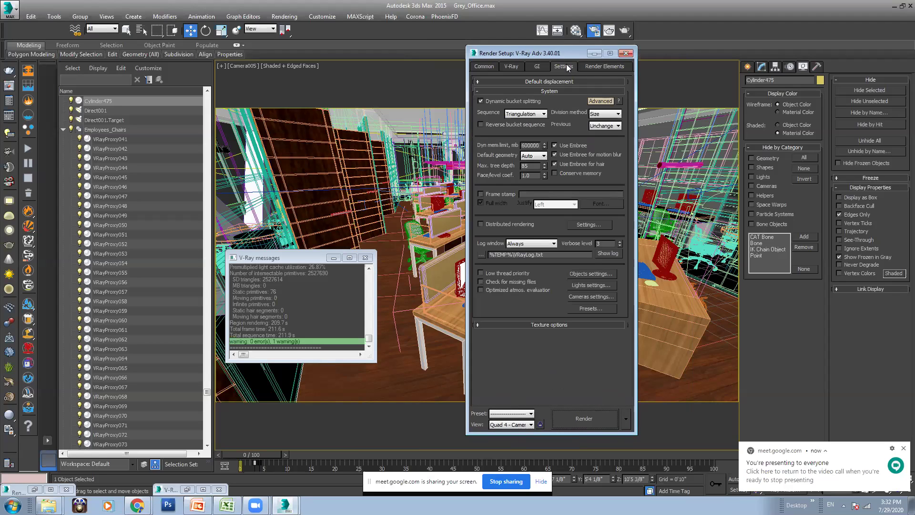
pyautogui.click(590, 309)
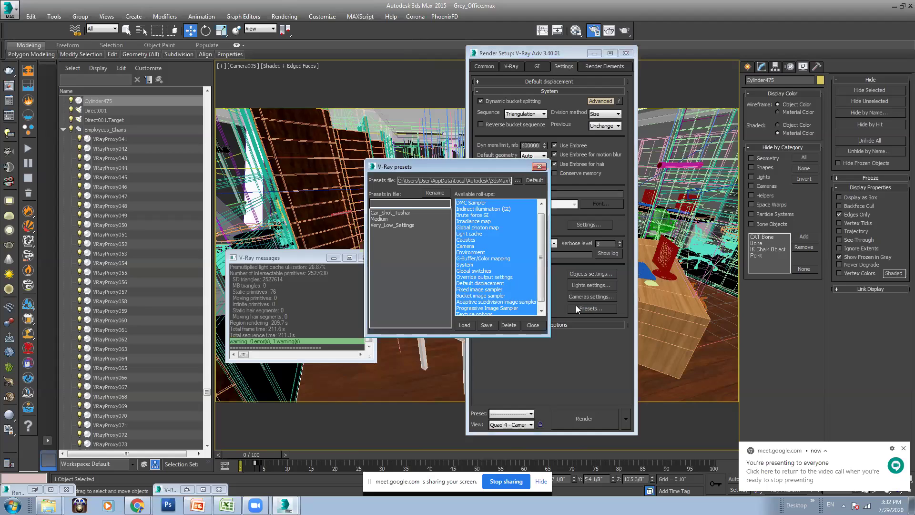
pyautogui.click(383, 219)
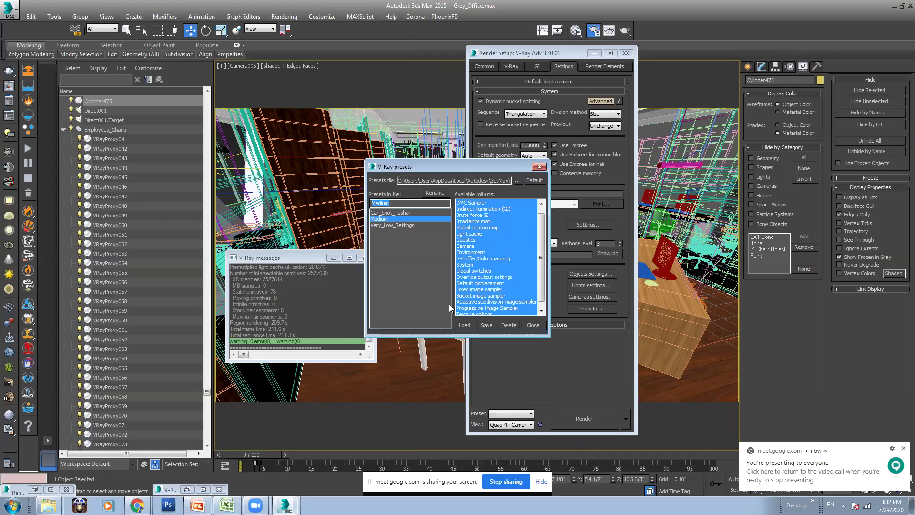
pyautogui.click(464, 325)
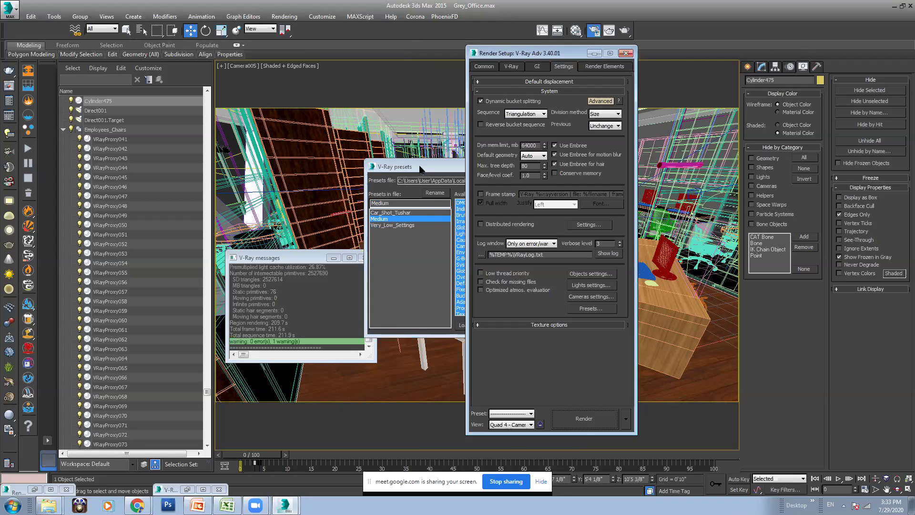
pyautogui.moveTo(419, 167); pyautogui.dragTo(306, 164)
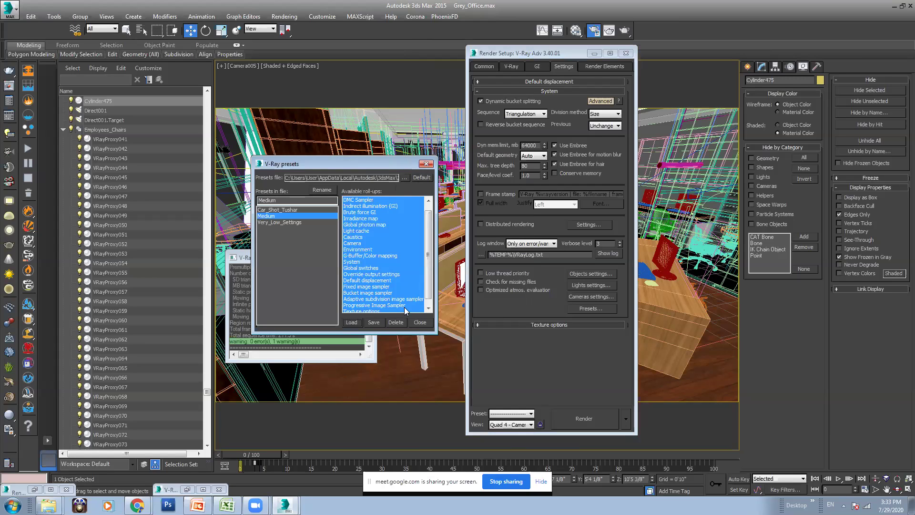
pyautogui.click(420, 323)
pyautogui.click(591, 55)
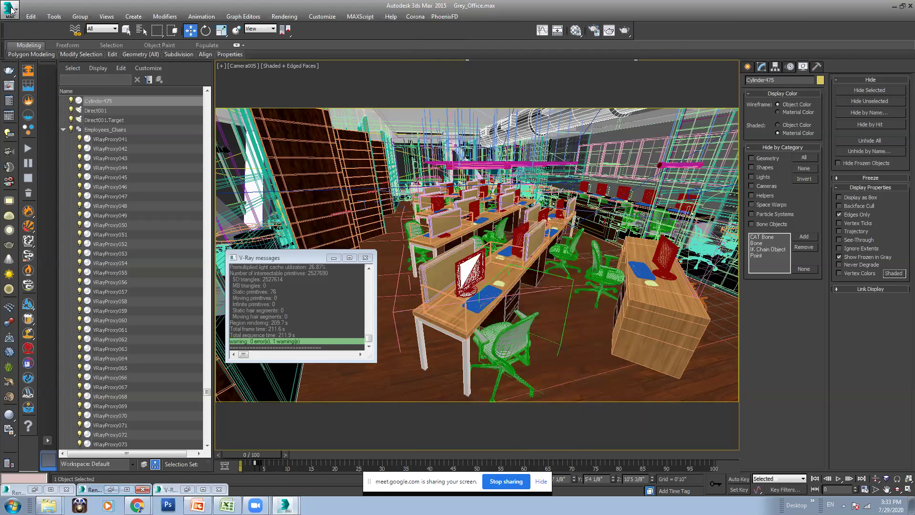
# - Save the scene as a new file named Grey_Office_Shaded_Lit.max
pyautogui.click(11, 8)
pyautogui.click(41, 114)
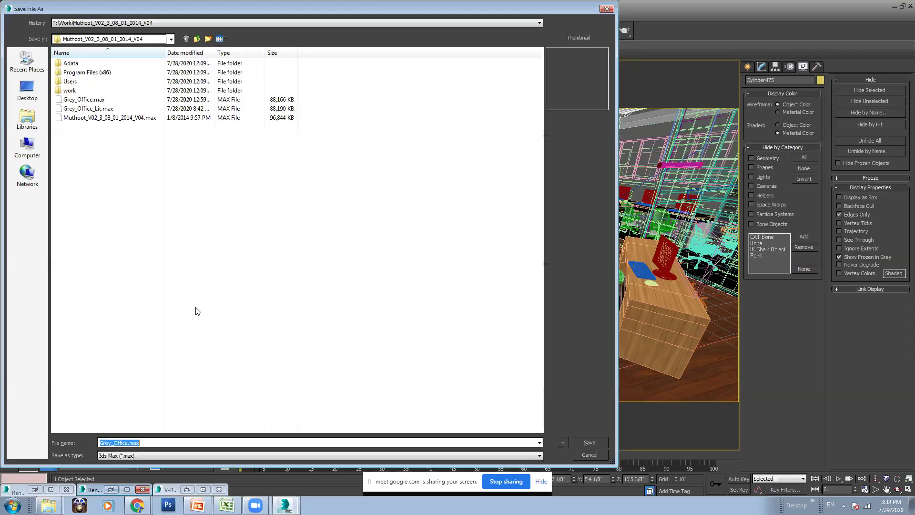
pyautogui.click(172, 443)
pyautogui.write('_Shaded_Lit')
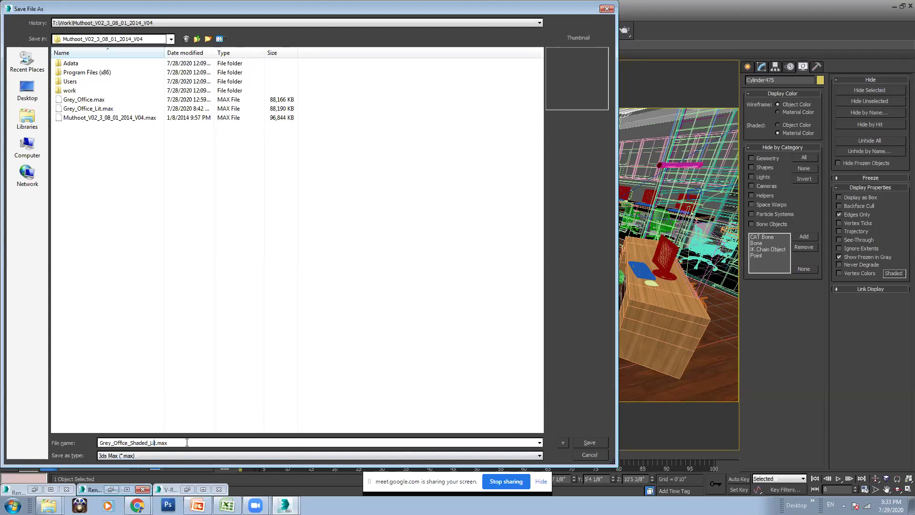
pyautogui.click(583, 442)
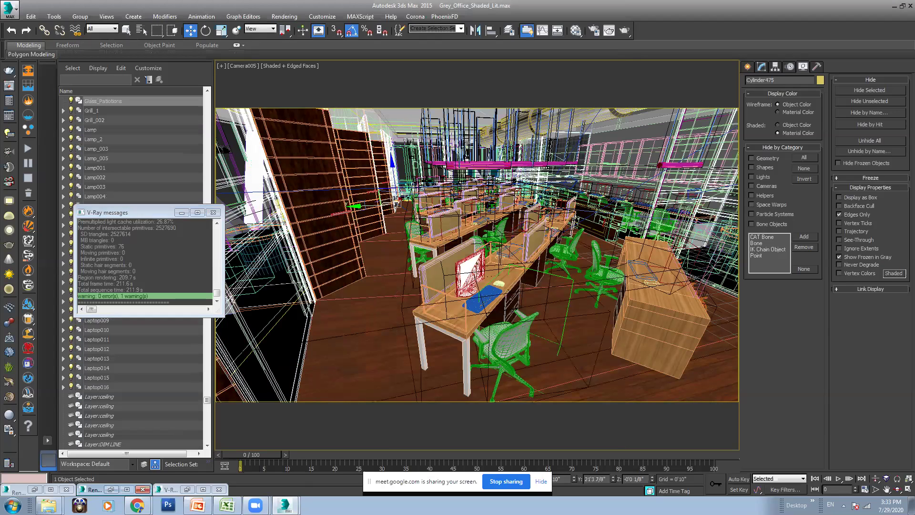
# - Pick the Glass_Partitions material from the glass partition in the camera view into the empty fourth sample slot
pyautogui.click(596, 30)
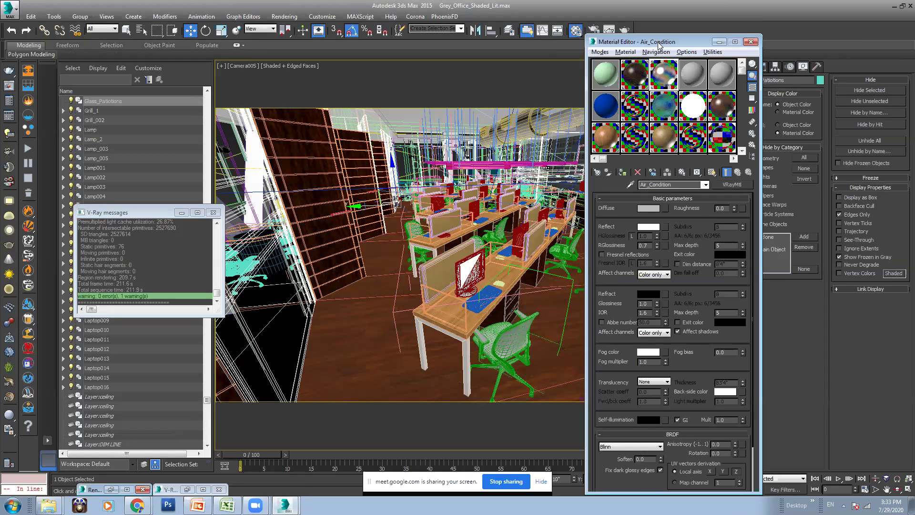
pyautogui.moveTo(659, 45); pyautogui.dragTo(617, 42)
pyautogui.click(648, 70)
pyautogui.click(587, 182)
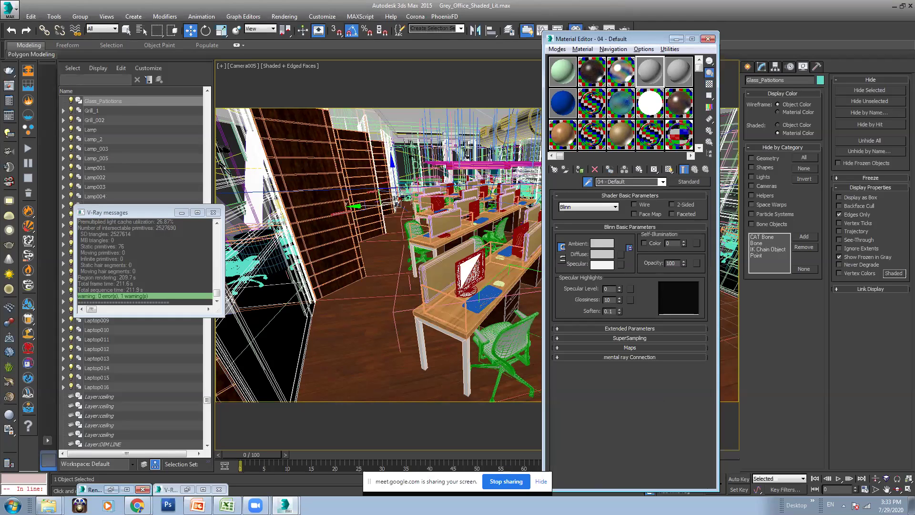
pyautogui.click(221, 205)
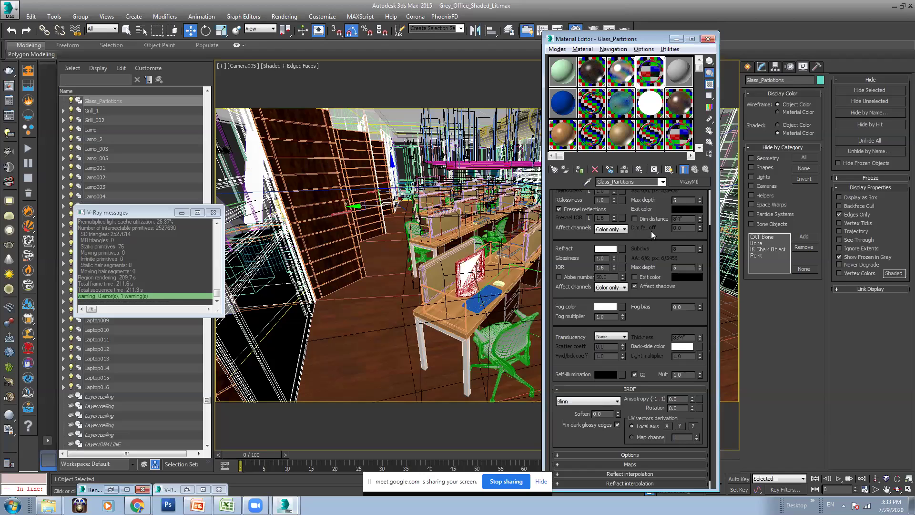
pyautogui.scroll(3, 651, 230)
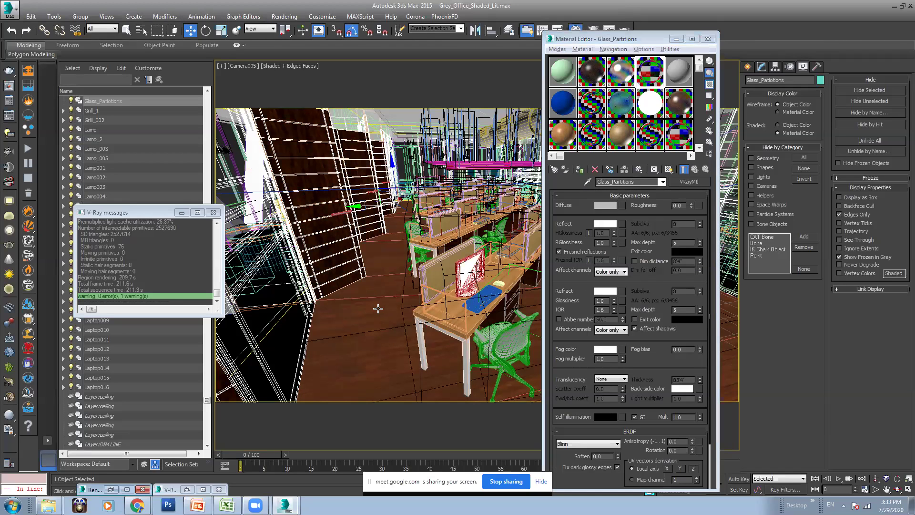
# - Isolate the selected glass partition objects, render the Camera005 view and bring the V-Ray frame buffer over the viewport
pyautogui.hotkey('alt', 'q')
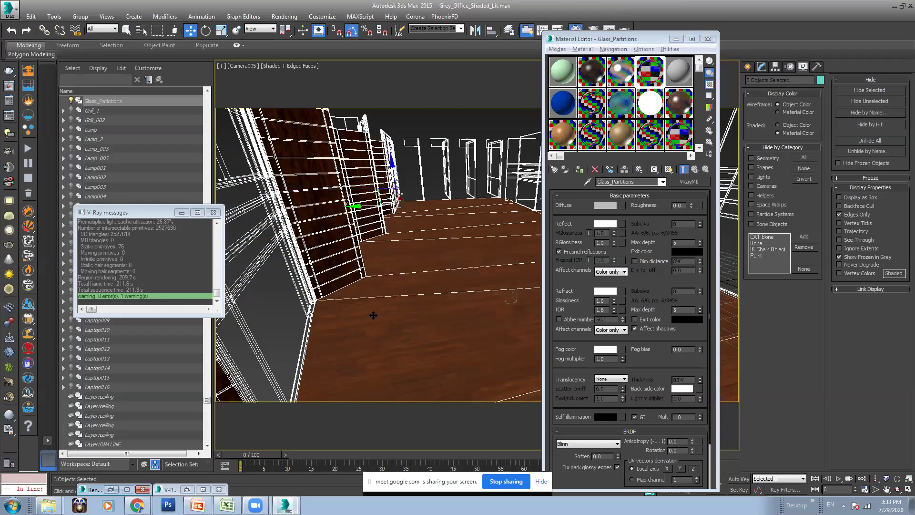
pyautogui.click(676, 39)
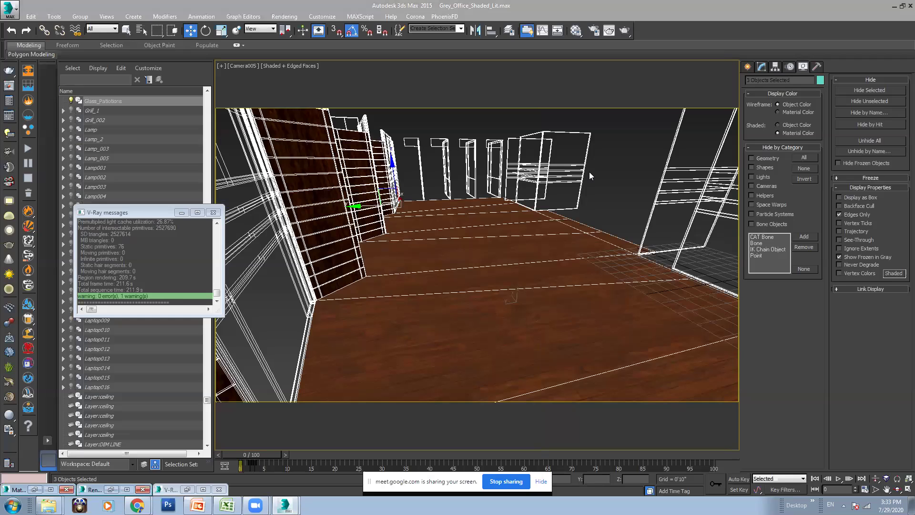
pyautogui.click(621, 31)
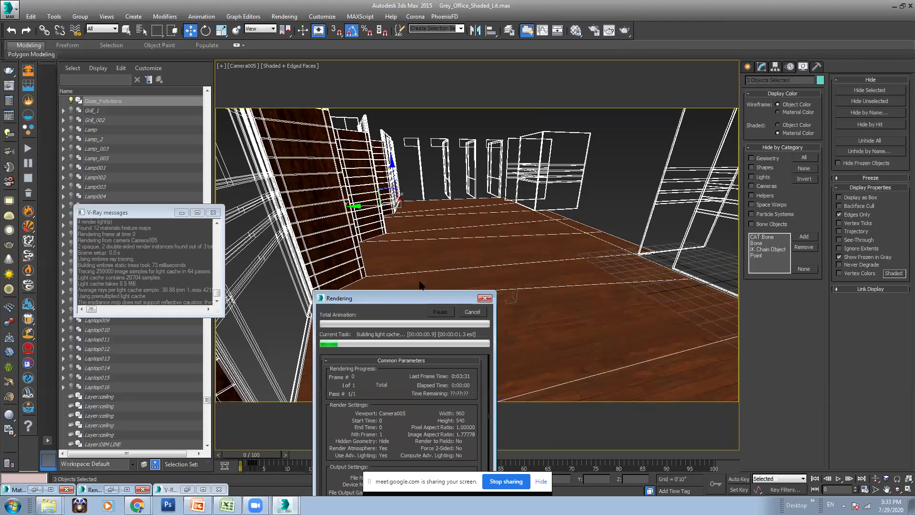
pyautogui.moveTo(286, 504)
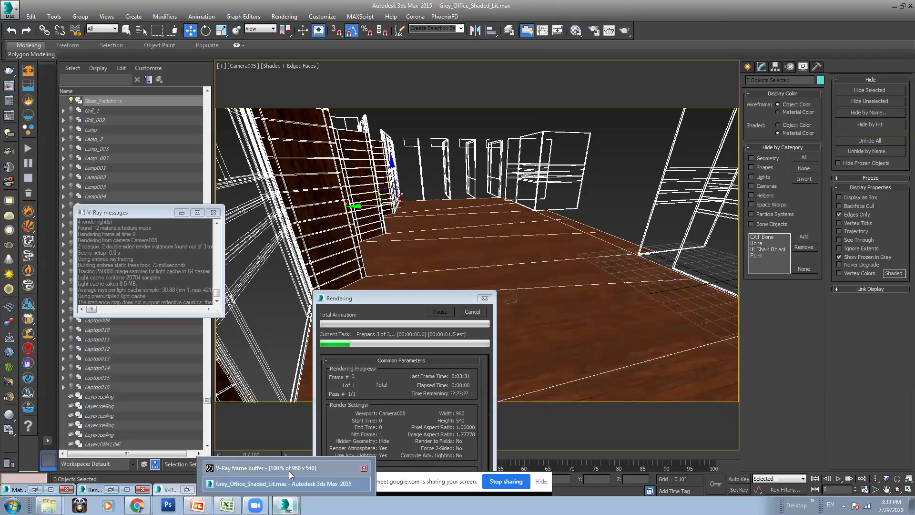
pyautogui.click(289, 469)
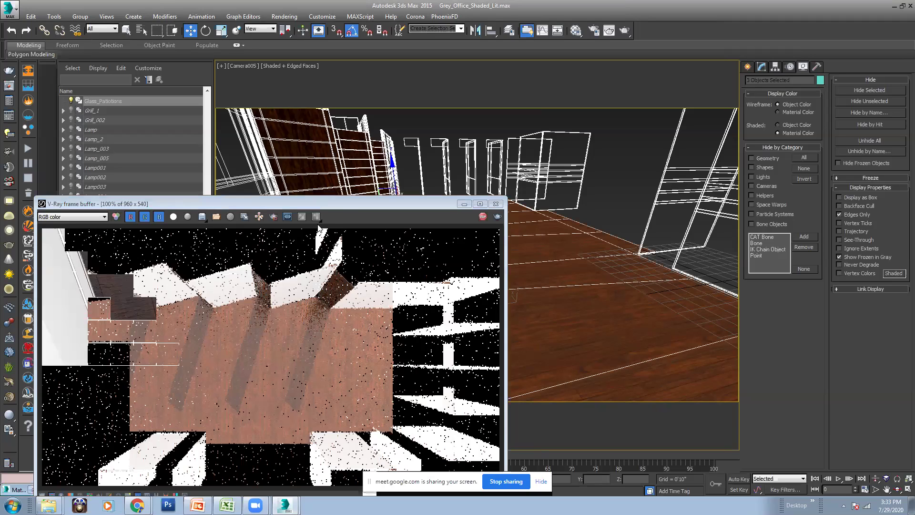
pyautogui.moveTo(348, 200); pyautogui.dragTo(384, 189)
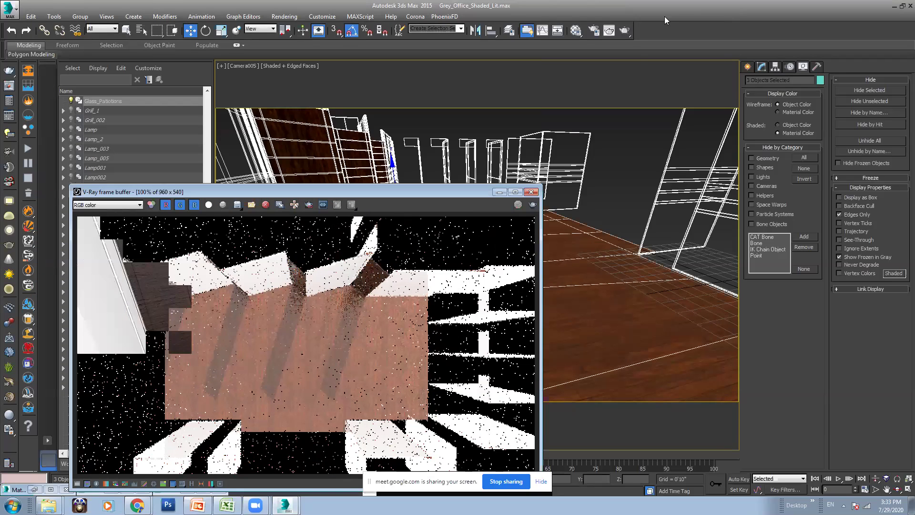
# - Set the W angle of the Storages material's bump bitmap to 90 and check the material in an enlarged preview
pyautogui.click(594, 30)
pyautogui.click(581, 30)
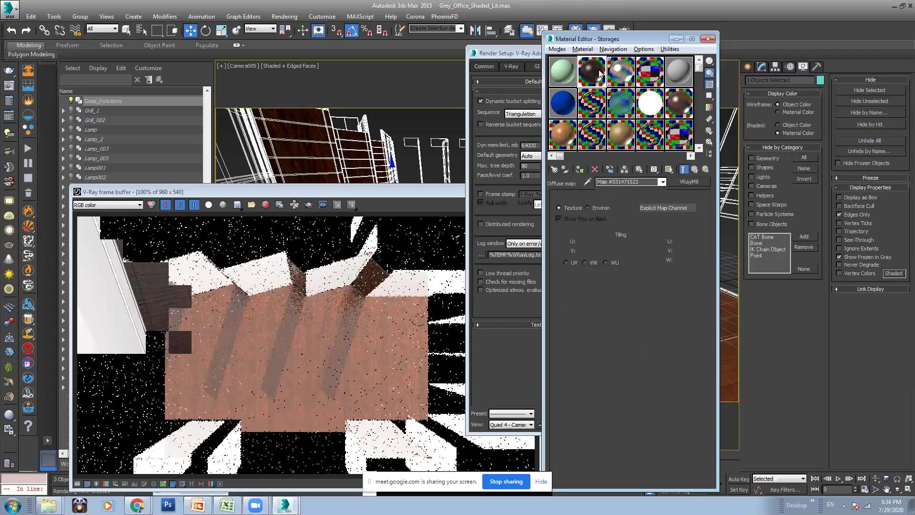
pyautogui.click(695, 170)
pyautogui.click(660, 453)
pyautogui.doubleClick(685, 261)
pyautogui.write('90')
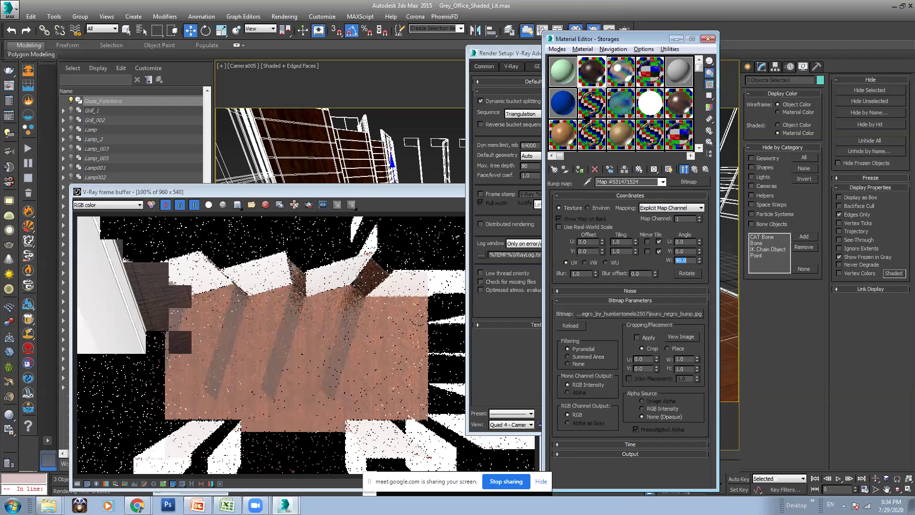
pyautogui.doubleClick(600, 71)
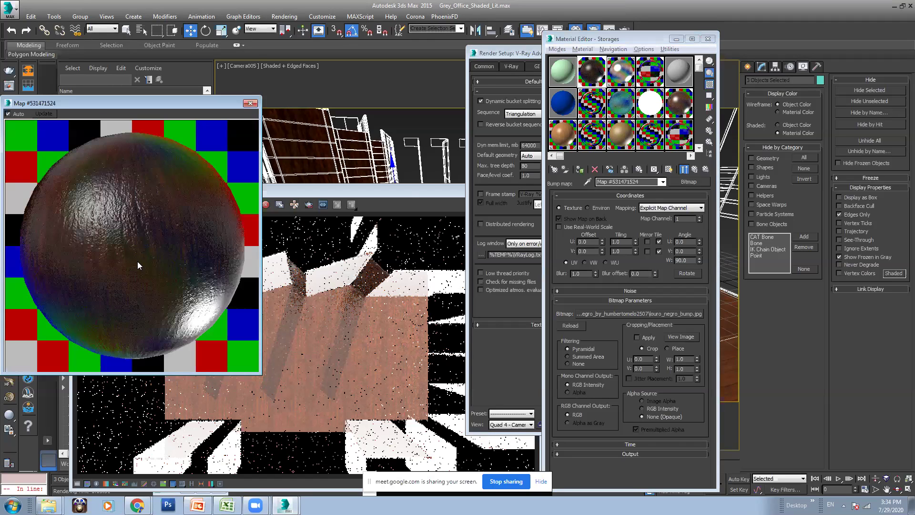
pyautogui.click(250, 103)
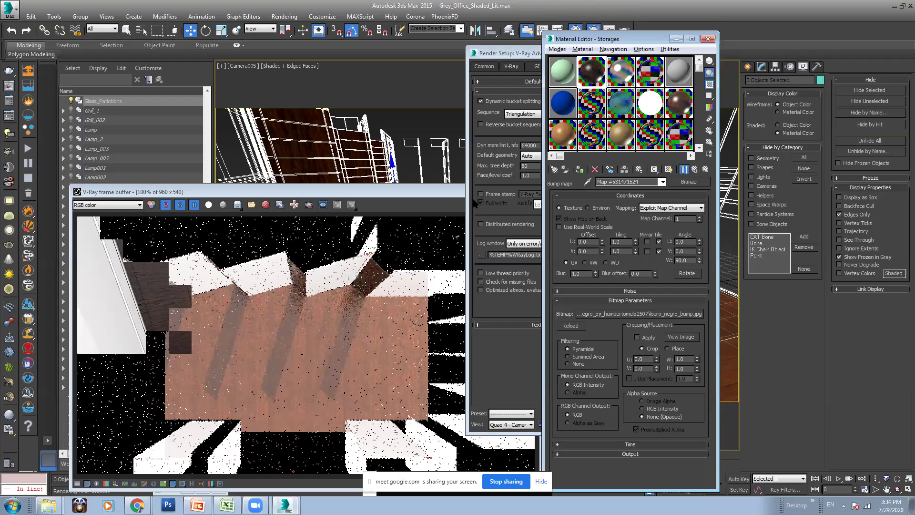
# - Uncover the viewport, pick the glass partition's material into the empty fifth sample slot and open its enlarged preview
pyautogui.moveTo(441, 194); pyautogui.dragTo(396, 194)
pyautogui.click(486, 190)
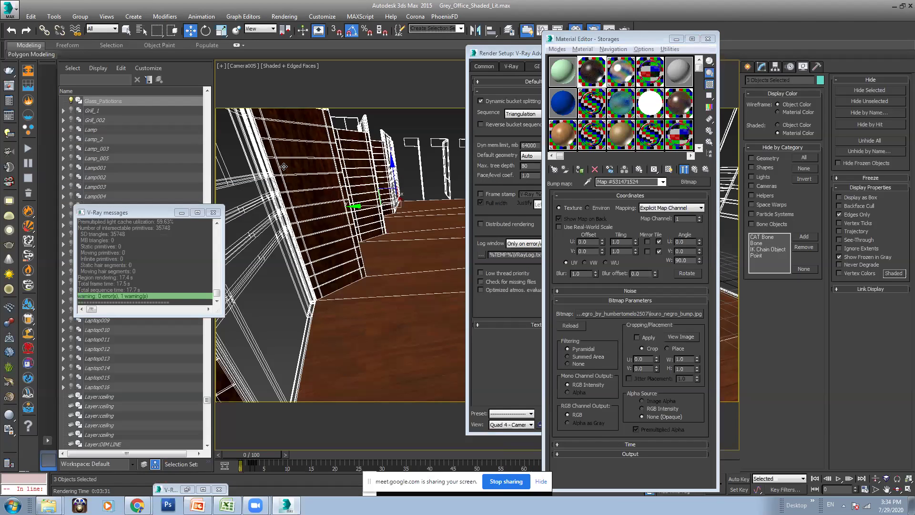
pyautogui.click(669, 79)
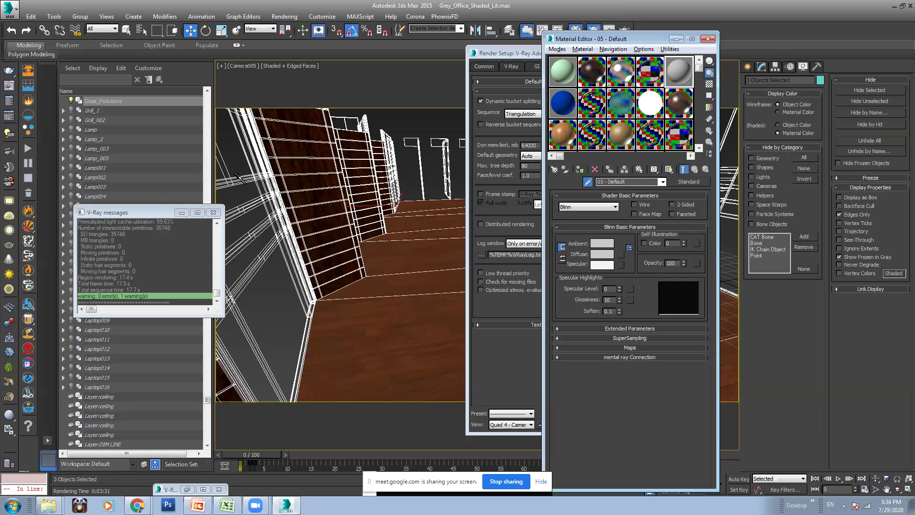
pyautogui.click(236, 174)
pyautogui.doubleClick(679, 71)
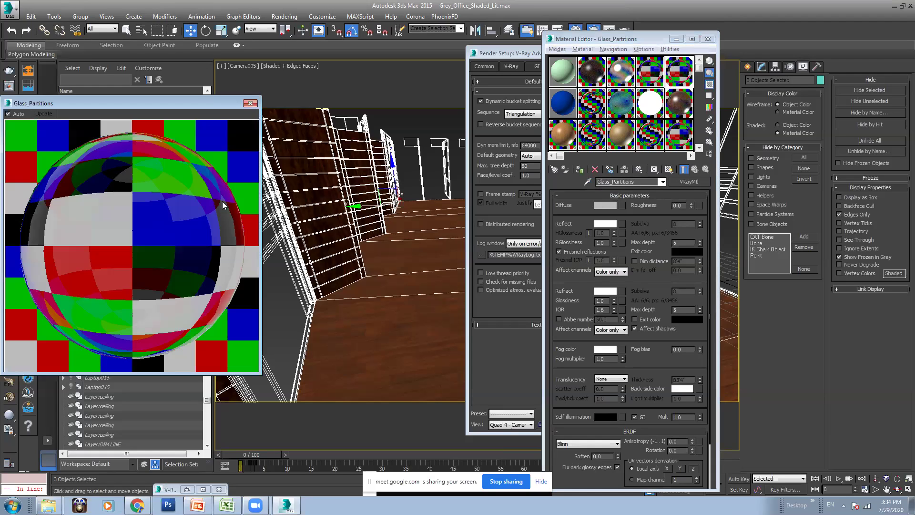
pyautogui.click(665, 214)
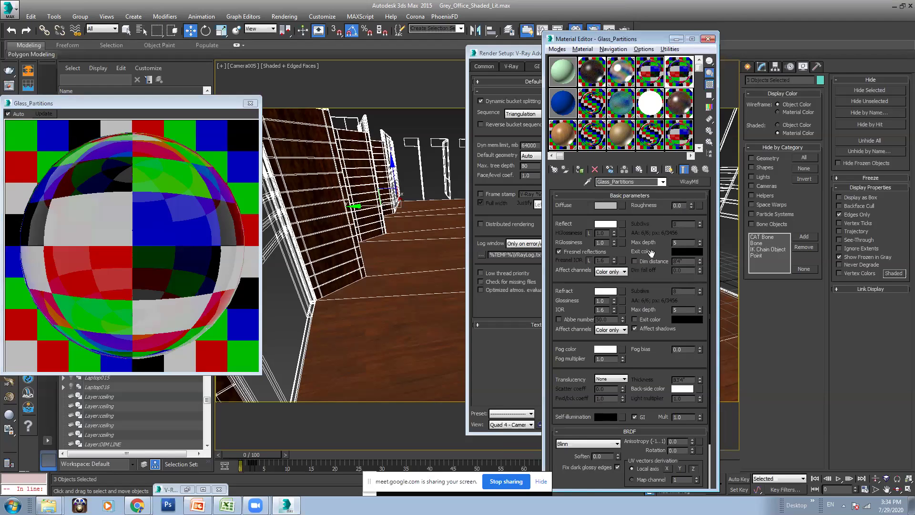
# - Test the Glass_Partitions reflections without Fresnel and with an unlocked Fresnel IOR of 5 and 1, and relock the IOR
pyautogui.click(581, 252)
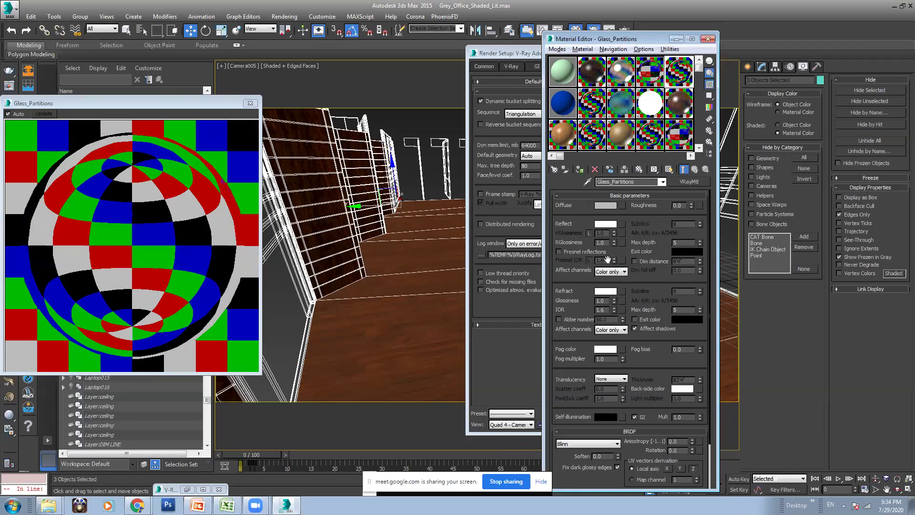
pyautogui.click(567, 252)
pyautogui.doubleClick(601, 260)
pyautogui.write('5')
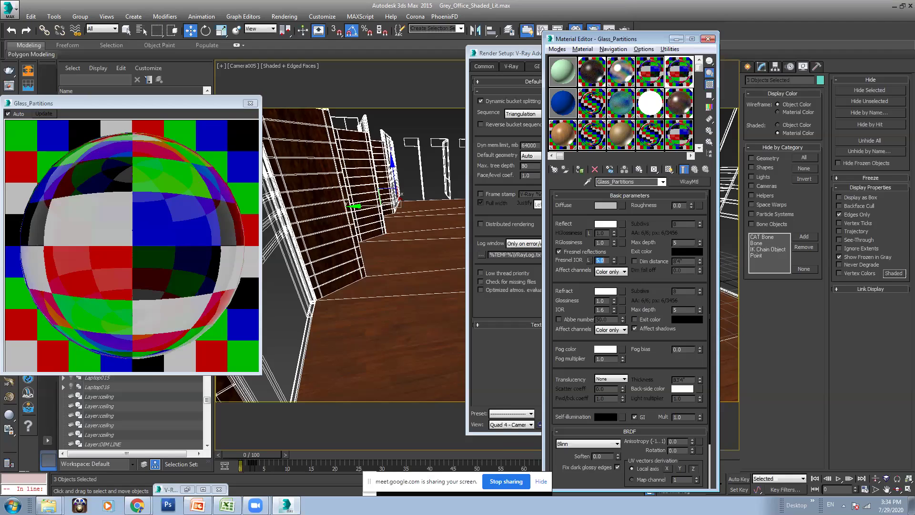
pyautogui.write('1')
pyautogui.press('Return')
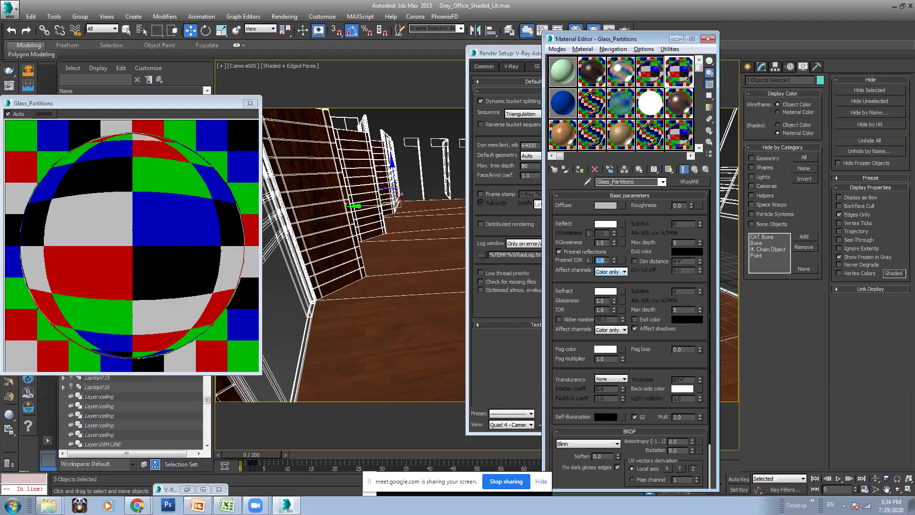
pyautogui.click(591, 260)
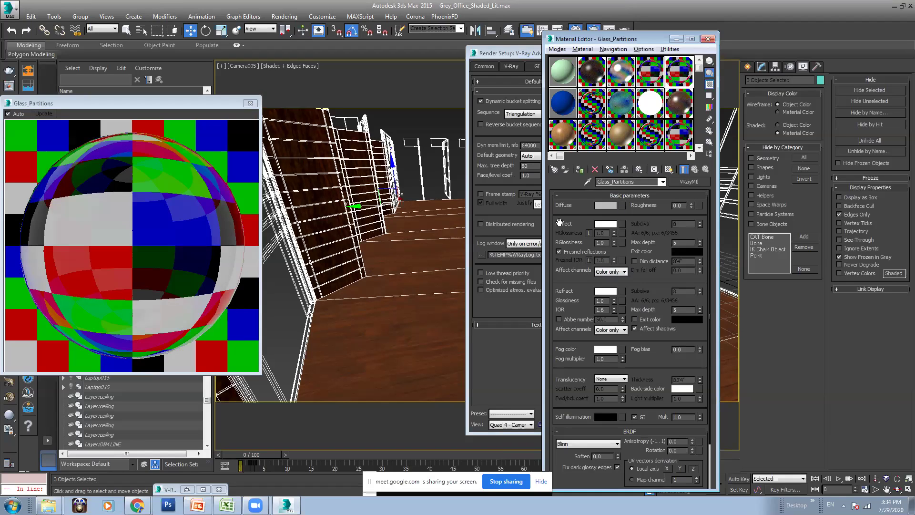
# - Assign a Falloff map to the reflection of the Glass_Partitions material
pyautogui.click(623, 223)
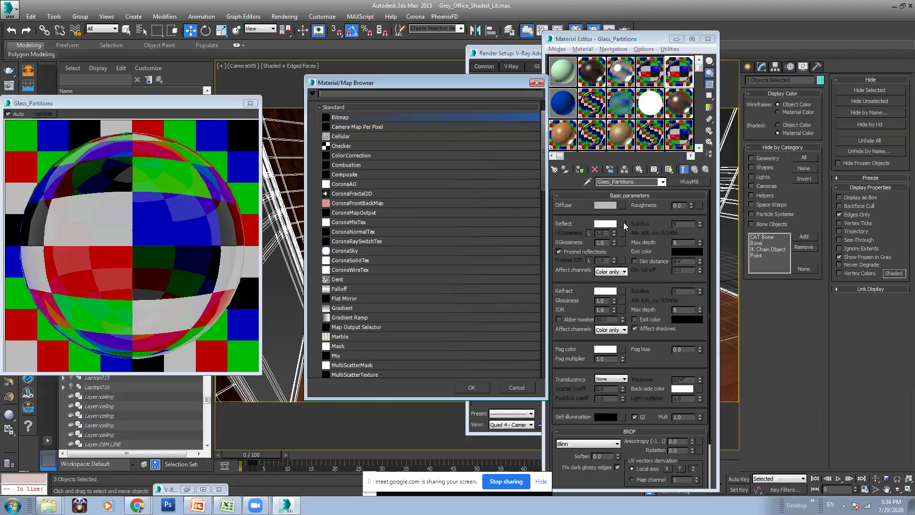
pyautogui.doubleClick(353, 288)
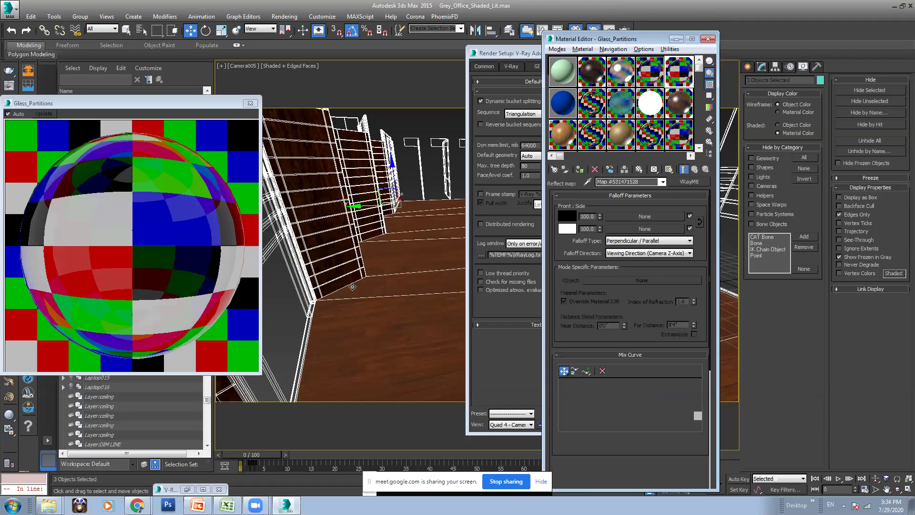
# - Try the reflection Falloff map with the Perpendicular / Parallel type and a front value of 30
pyautogui.click(643, 241)
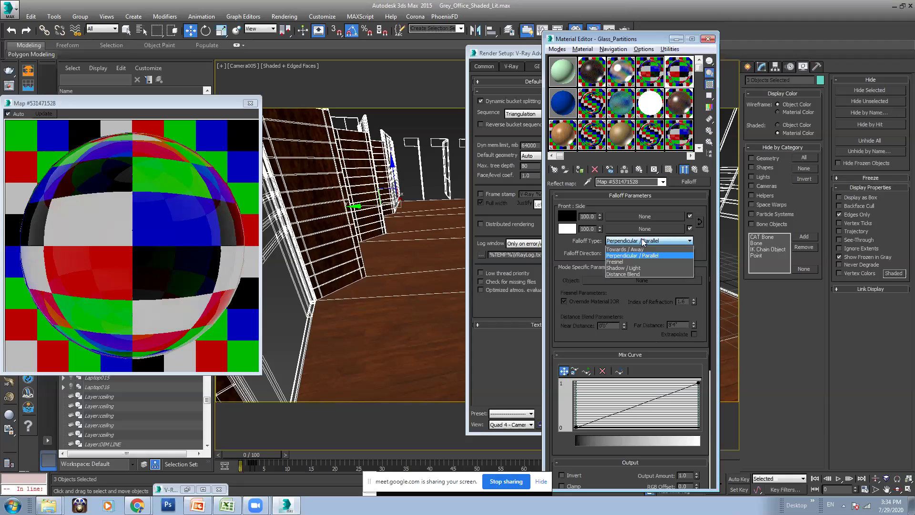
pyautogui.click(635, 257)
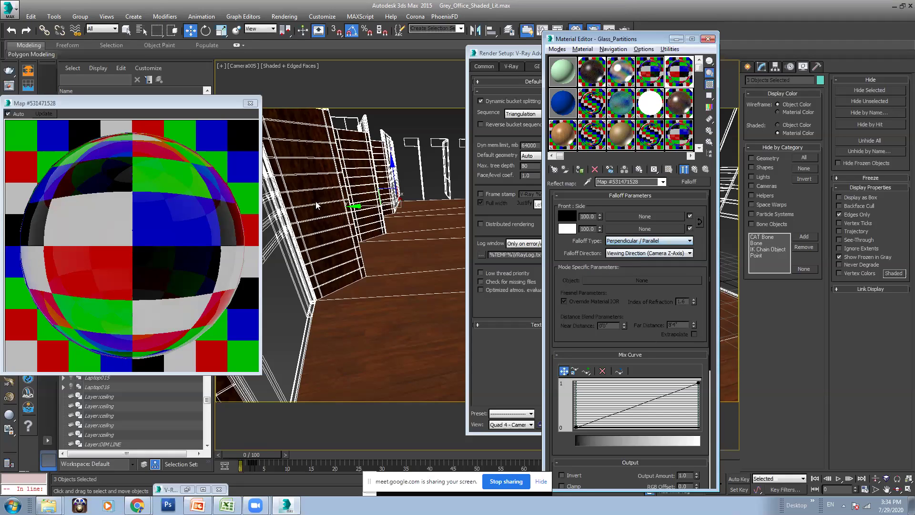
pyautogui.click(694, 170)
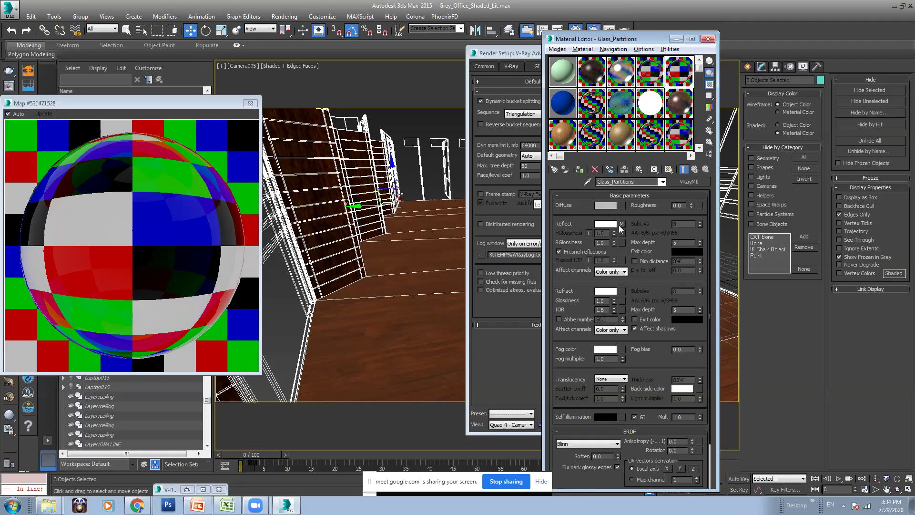
pyautogui.click(623, 224)
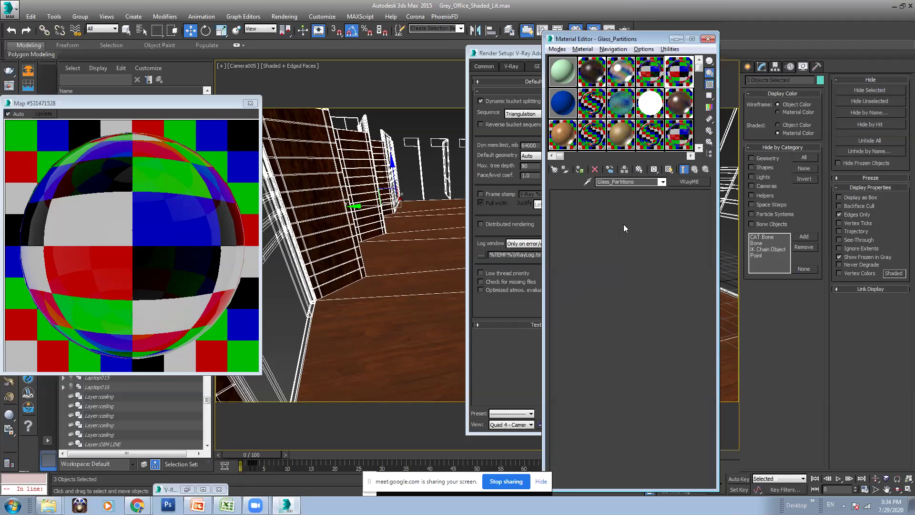
pyautogui.moveTo(599, 216); pyautogui.dragTo(603, 245)
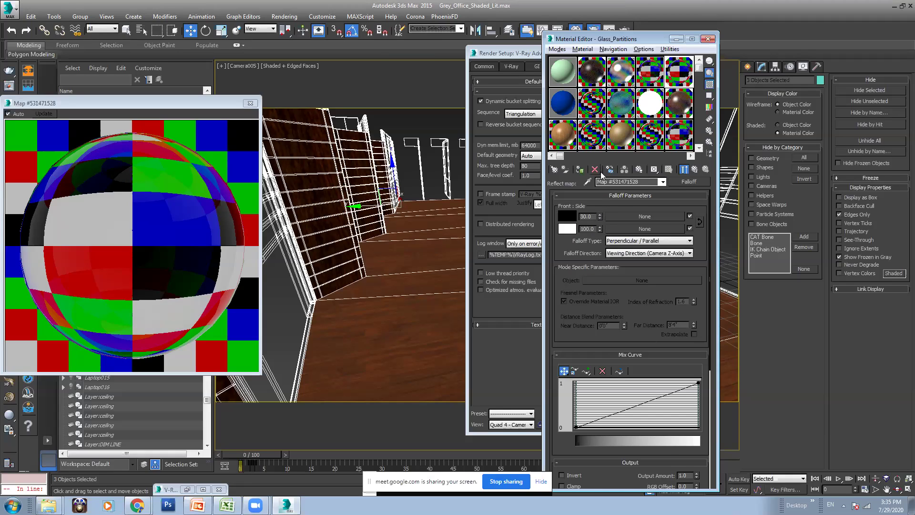
# - Clear the Falloff map from the Glass_Partitions reflection and turn off Fresnel reflections
pyautogui.click(697, 171)
pyautogui.rightClick(622, 223)
pyautogui.click(633, 250)
pyautogui.click(590, 249)
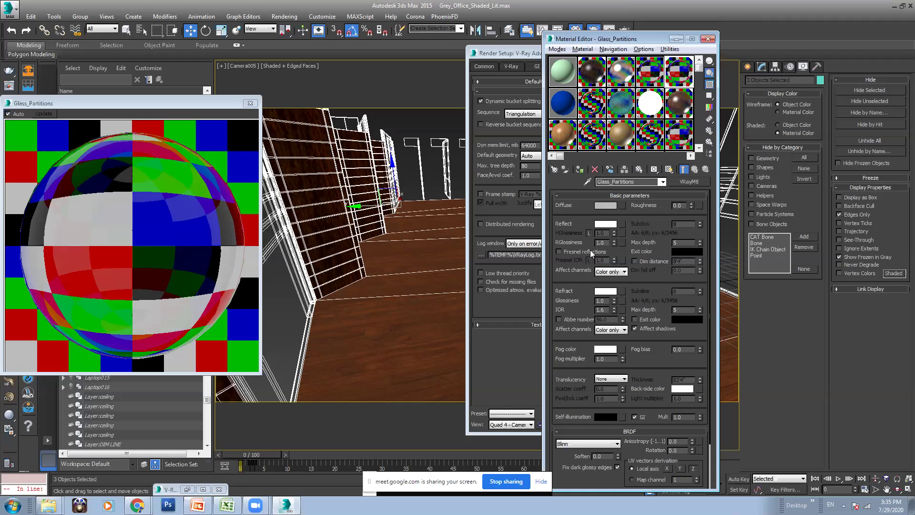
# - Assign a new Falloff map to the Glass_Partitions reflection, test a light grey front colour and return to the parent material
pyautogui.click(622, 224)
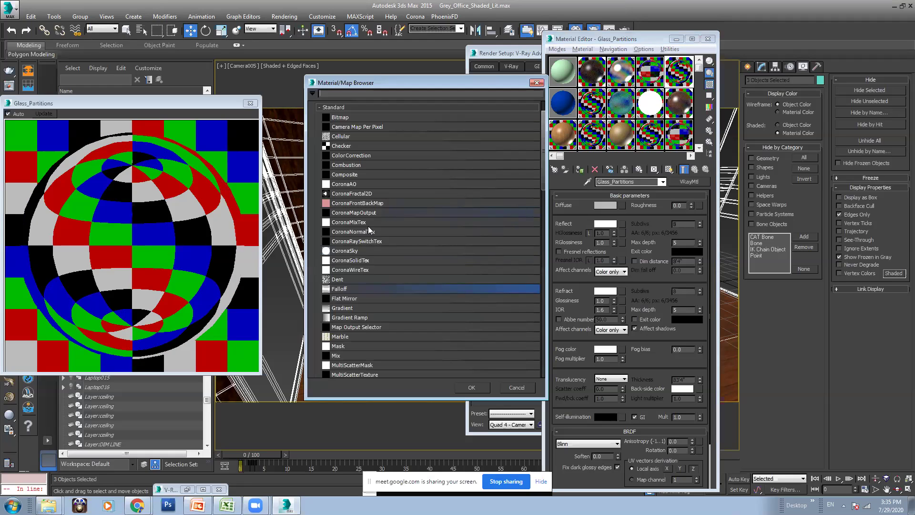
pyautogui.doubleClick(350, 291)
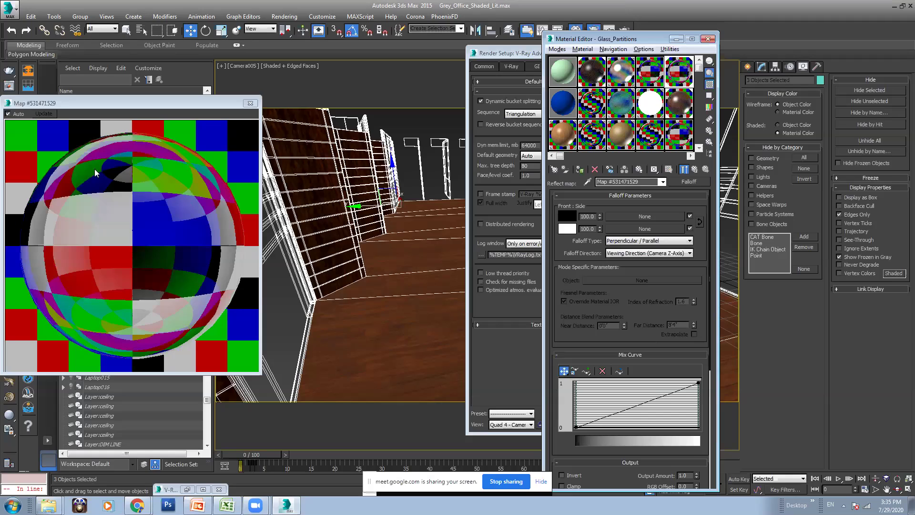
pyautogui.click(567, 216)
pyautogui.click(417, 128)
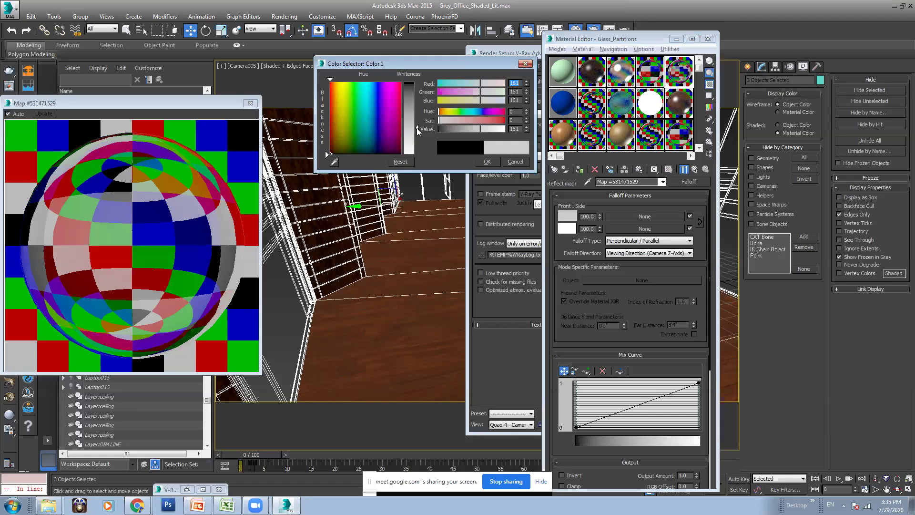
pyautogui.click(489, 161)
pyautogui.click(694, 170)
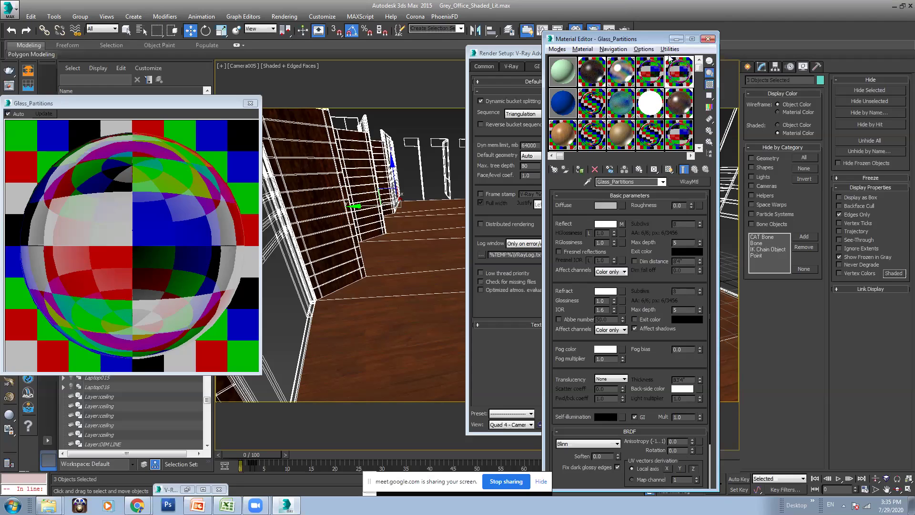
# - Clear the preview and render setup windows out of the way, exit isolation and render the full office camera view
pyautogui.click(250, 103)
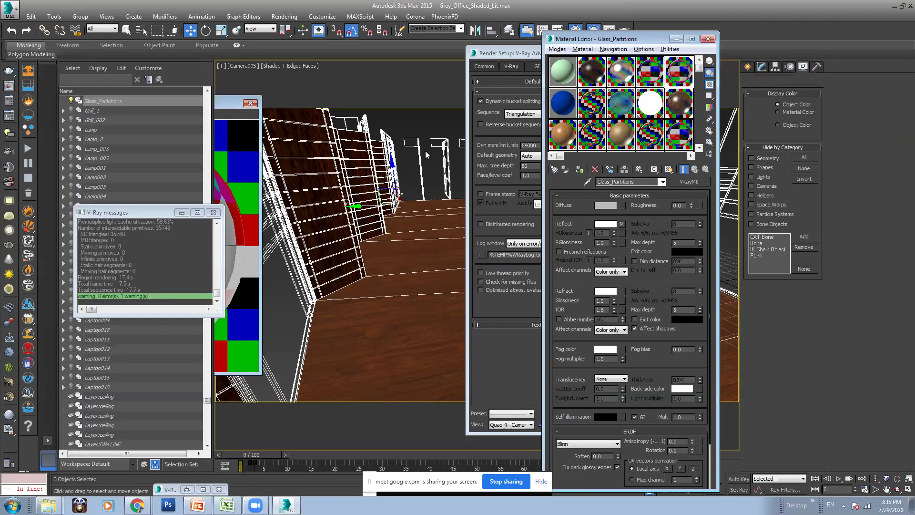
pyautogui.moveTo(665, 43); pyautogui.dragTo(758, 43)
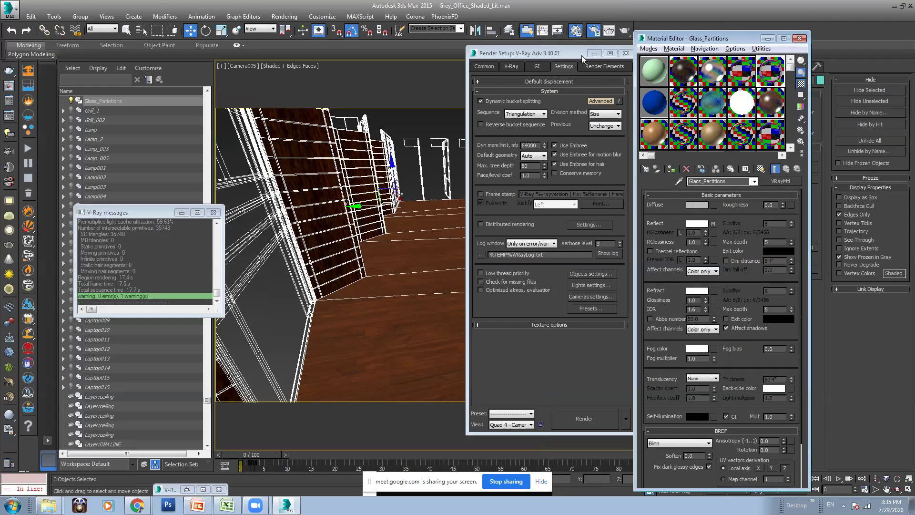
pyautogui.click(591, 53)
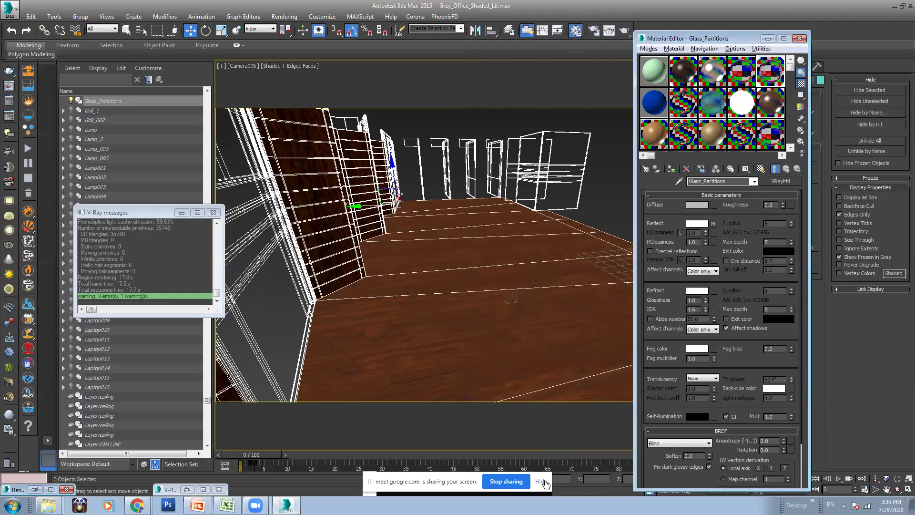
pyautogui.click(507, 479)
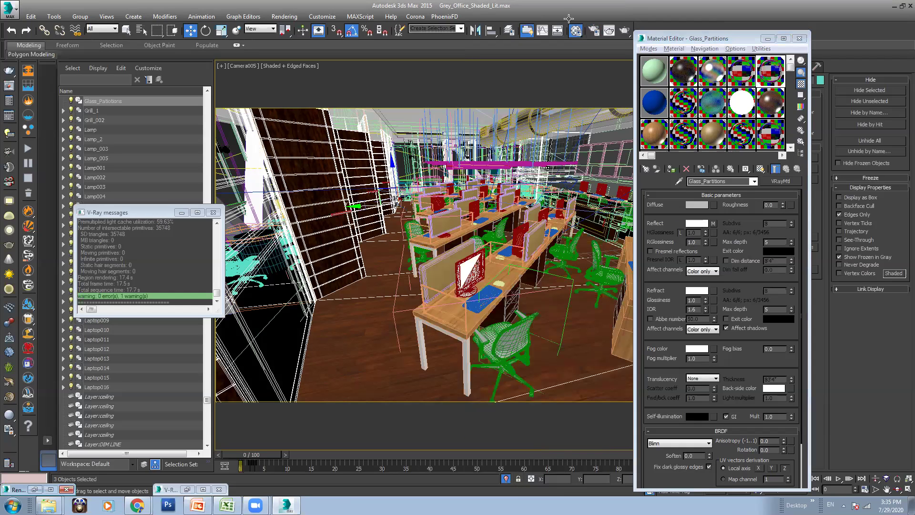
pyautogui.click(624, 30)
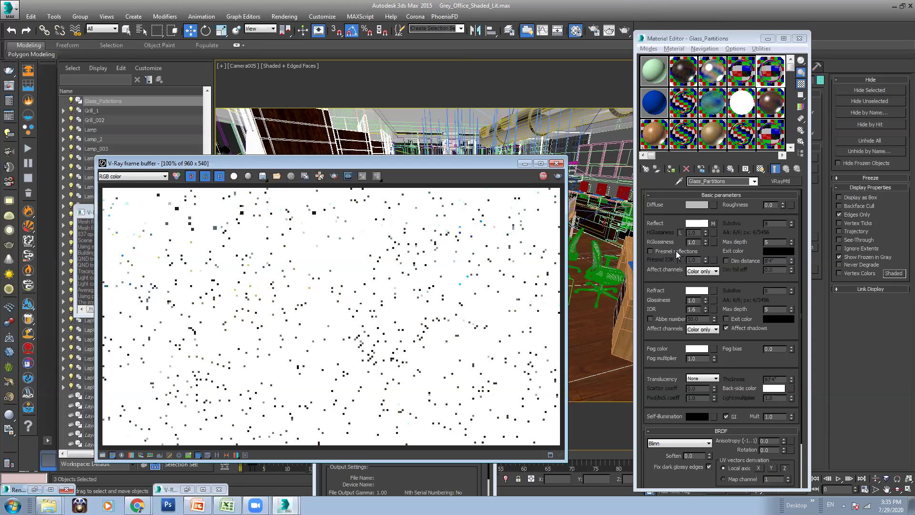
# - Switch to the Google Meet window in Chrome and check the meeting chat while the render runs
pyautogui.moveTo(138, 504)
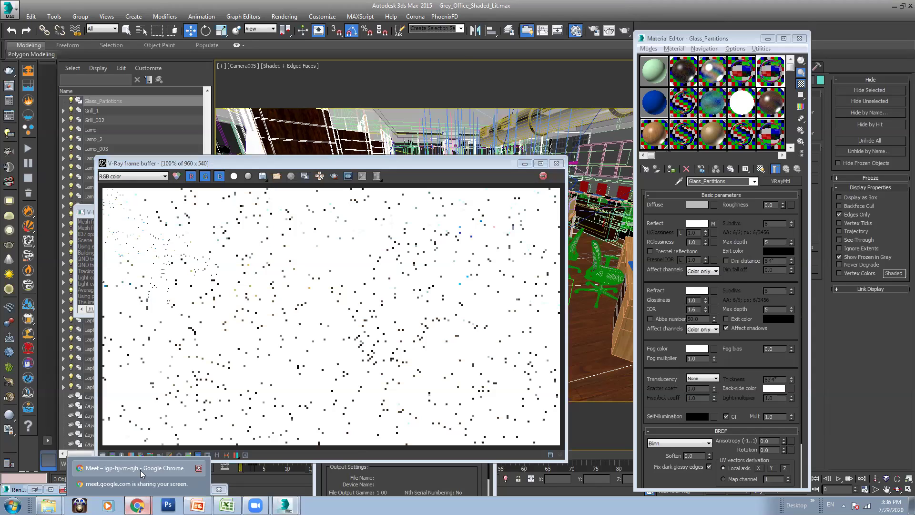
pyautogui.click(140, 470)
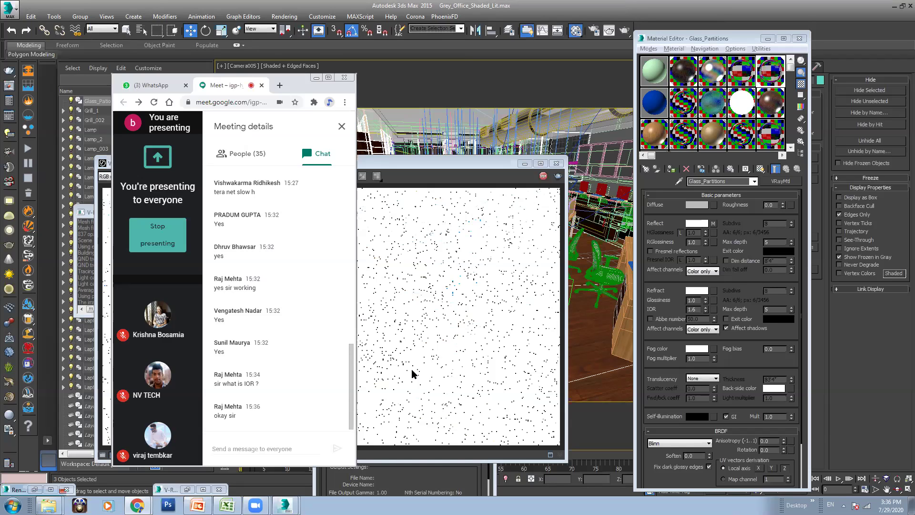
pyautogui.click(351, 186)
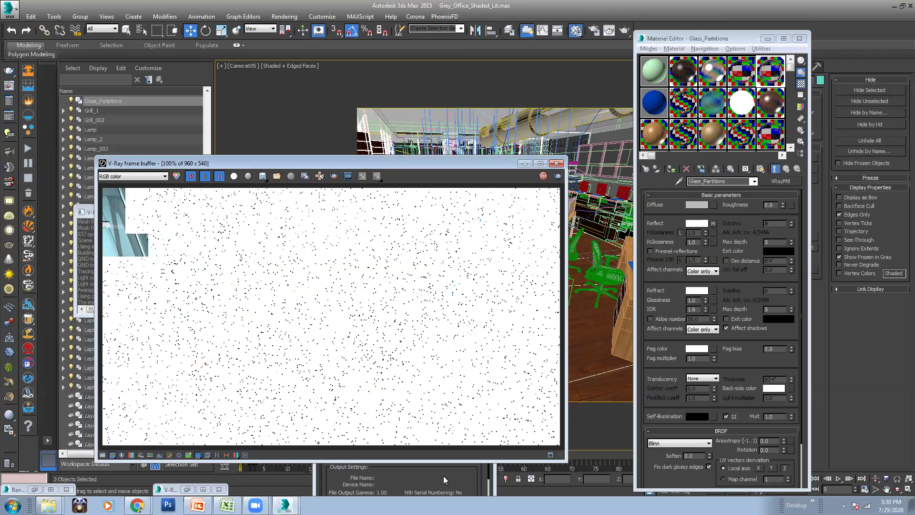
# - Move the frame buffer aside, switch to WhatsApp Web in Chrome, search for the contact and open the matching chat
pyautogui.moveTo(371, 162); pyautogui.dragTo(486, 109)
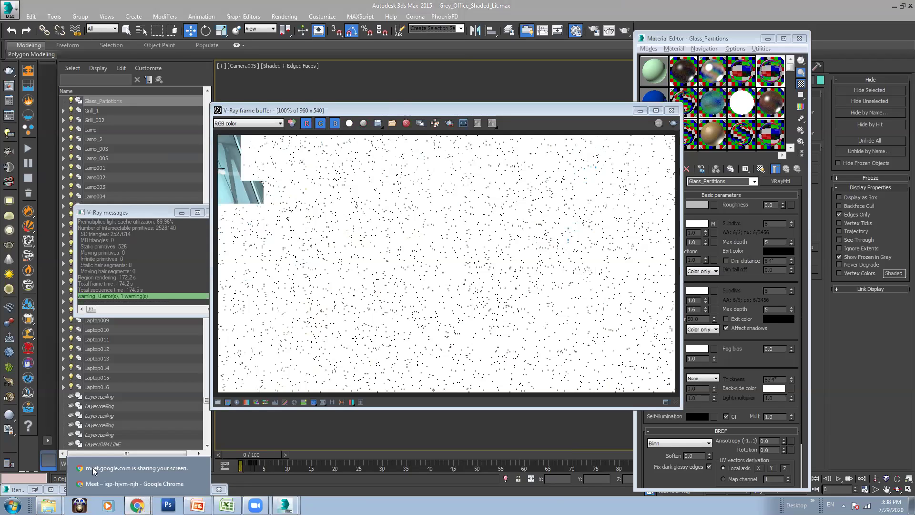
pyautogui.click(135, 487)
pyautogui.click(152, 89)
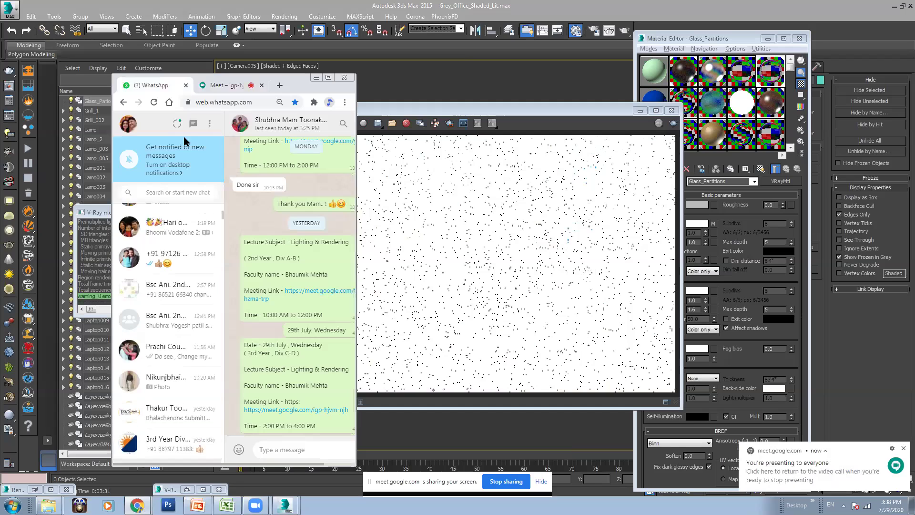
pyautogui.click(165, 194)
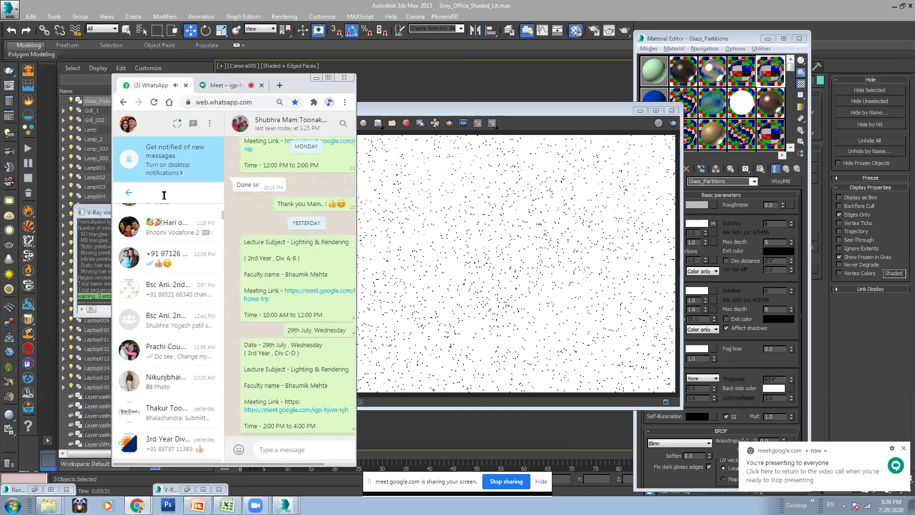
pyautogui.write('sunil')
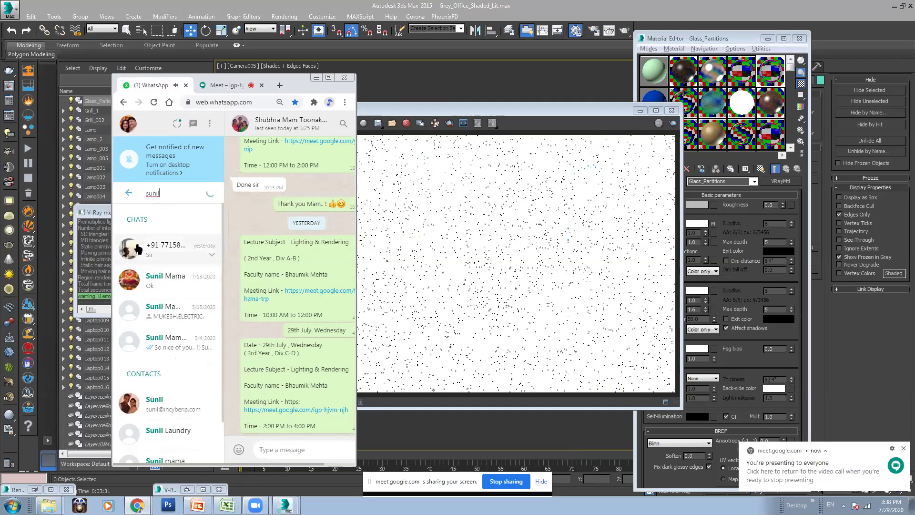
pyautogui.click(174, 249)
# - Widen the browser window and open the teapot render from the chat's shared media
pyautogui.moveTo(355, 278); pyautogui.dragTo(653, 279)
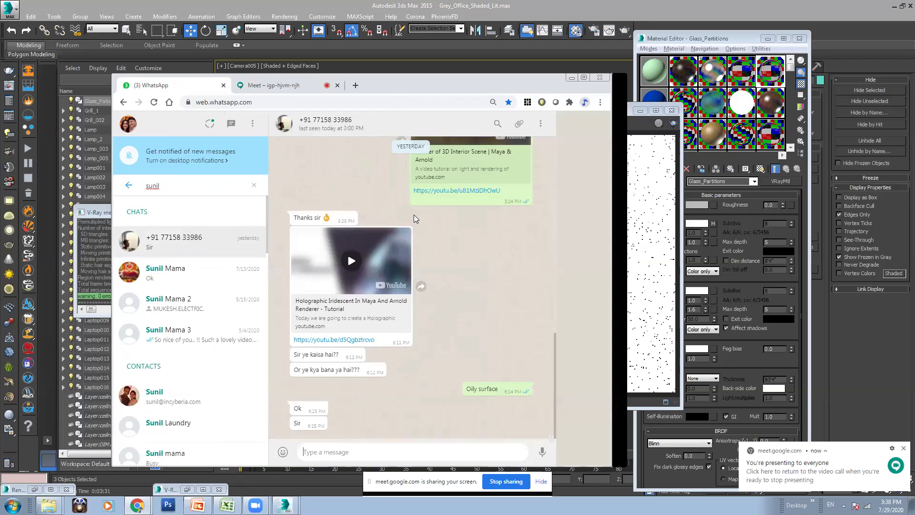
pyautogui.scroll(5, 567, 321)
pyautogui.scroll(5, 567, 320)
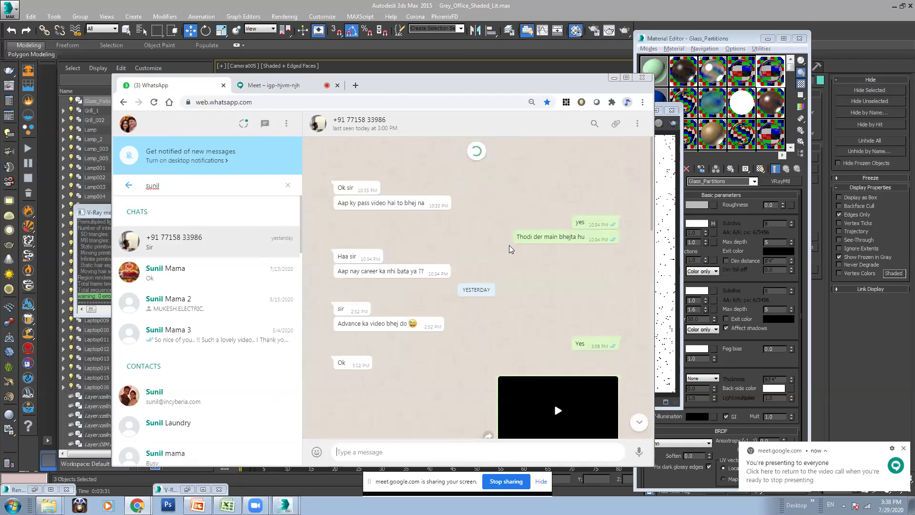
pyautogui.click(438, 125)
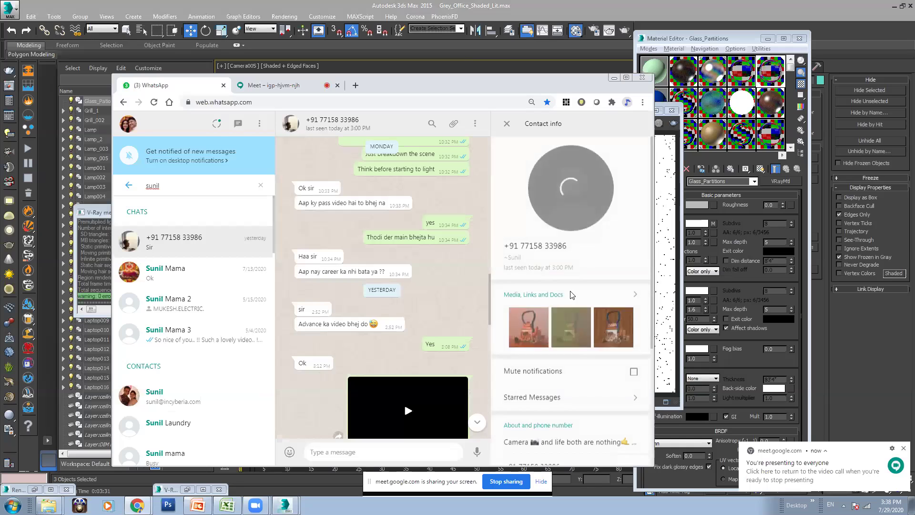
pyautogui.click(525, 329)
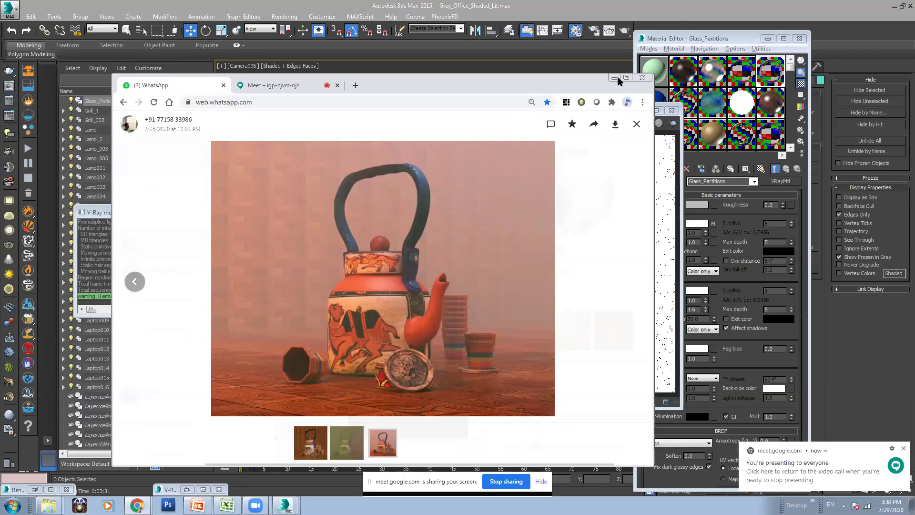
pyautogui.moveTo(574, 80); pyautogui.dragTo(465, 71)
# - Minimize the frame buffer, download the teapot image from WhatsApp Web and open it in IrfanView over the 3ds Max window
pyautogui.click(641, 110)
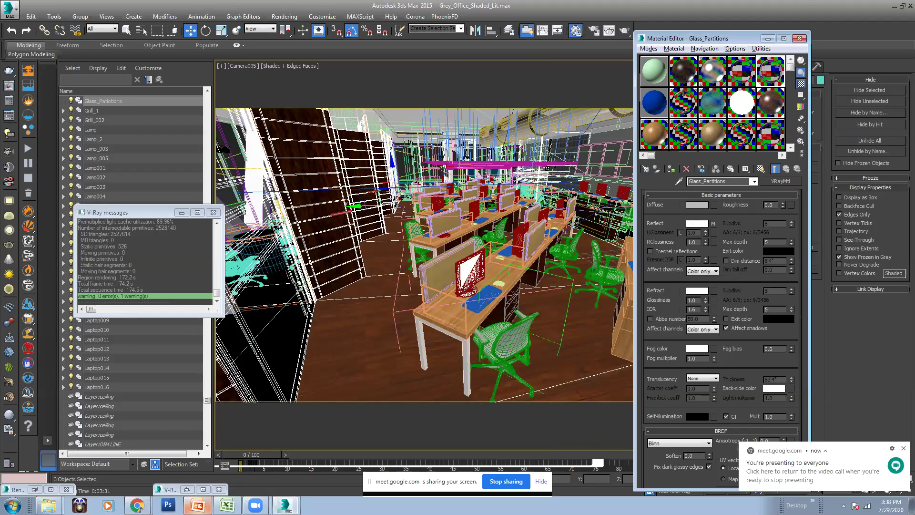
pyautogui.moveTo(142, 503)
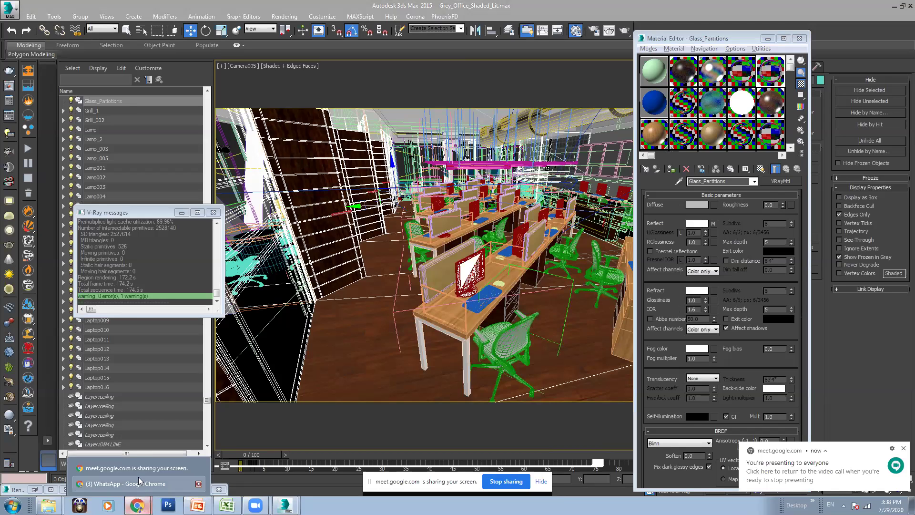
pyautogui.click(157, 470)
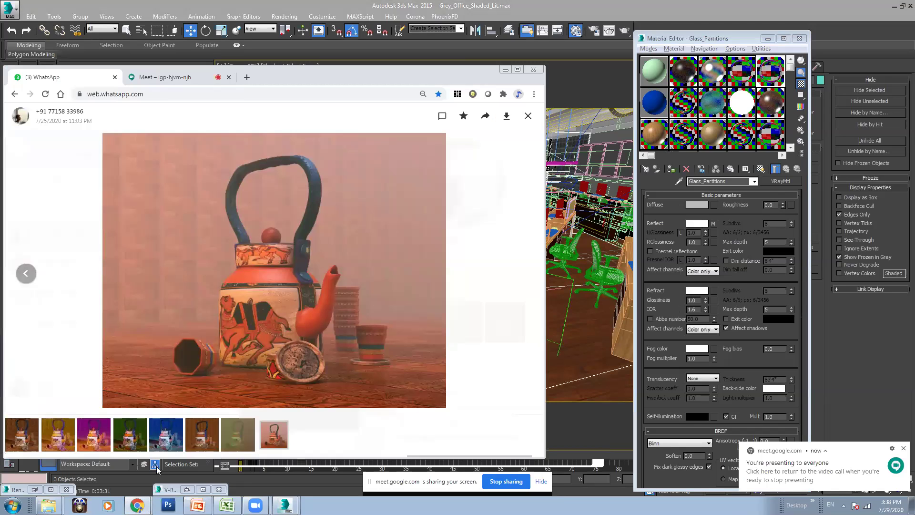
pyautogui.click(507, 115)
pyautogui.click(52, 446)
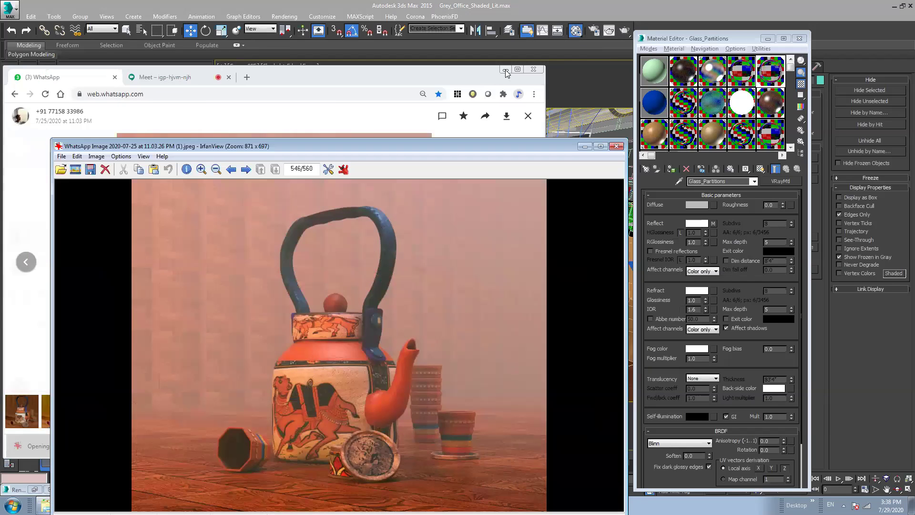
pyautogui.click(505, 69)
pyautogui.moveTo(309, 146); pyautogui.dragTo(332, 41)
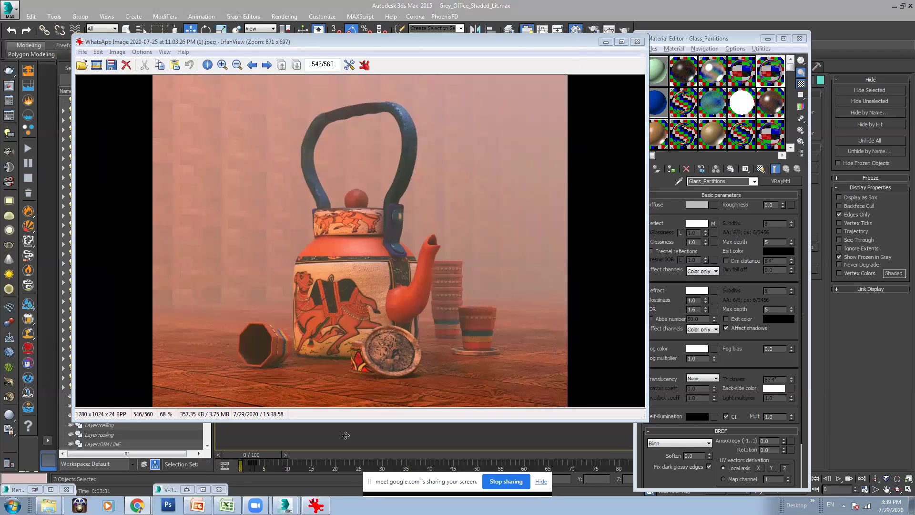
# - Arrange the teapot image beside the Google Meet chat and activate the chat's message field
pyautogui.click(139, 483)
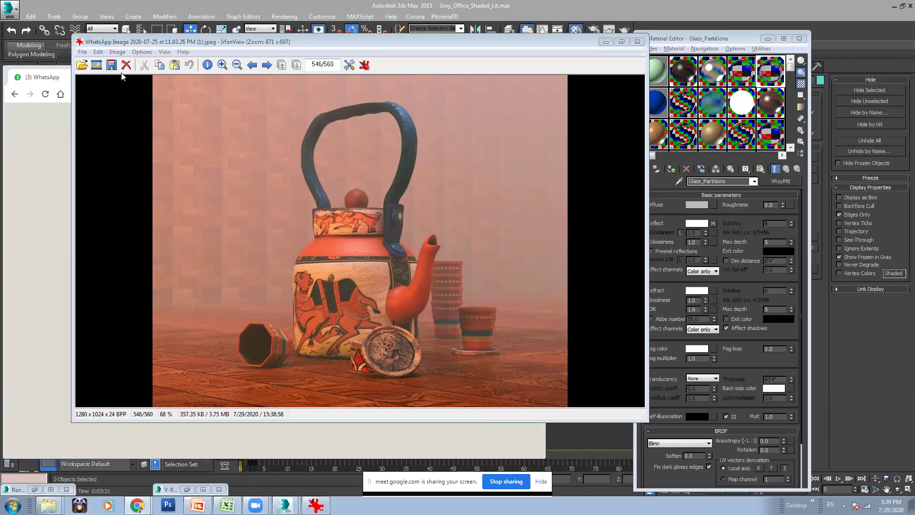
pyautogui.moveTo(436, 45); pyautogui.dragTo(271, 89)
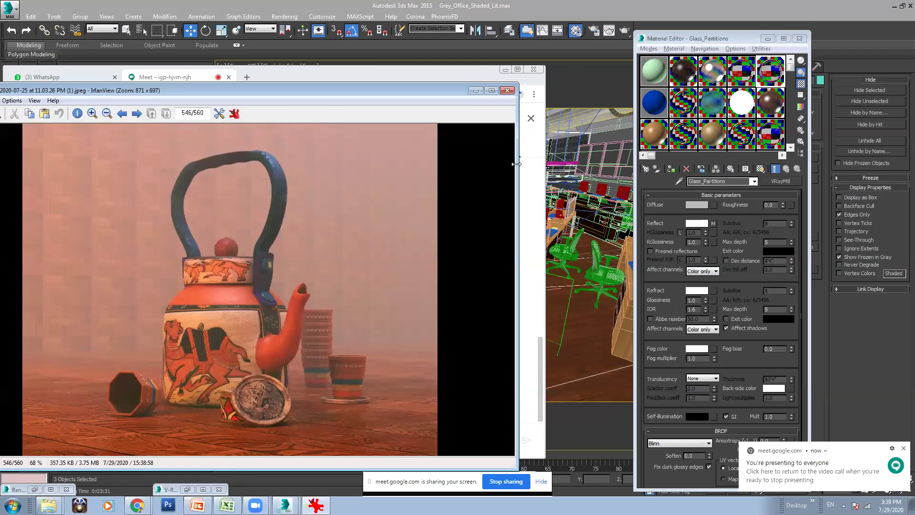
pyautogui.moveTo(516, 164); pyautogui.dragTo(368, 164)
pyautogui.moveTo(441, 74); pyautogui.dragTo(512, 74)
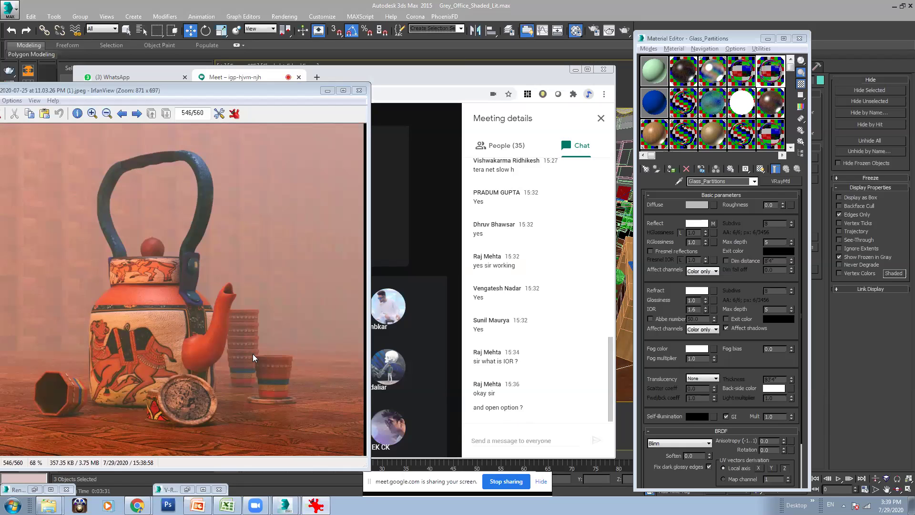
pyautogui.click(527, 439)
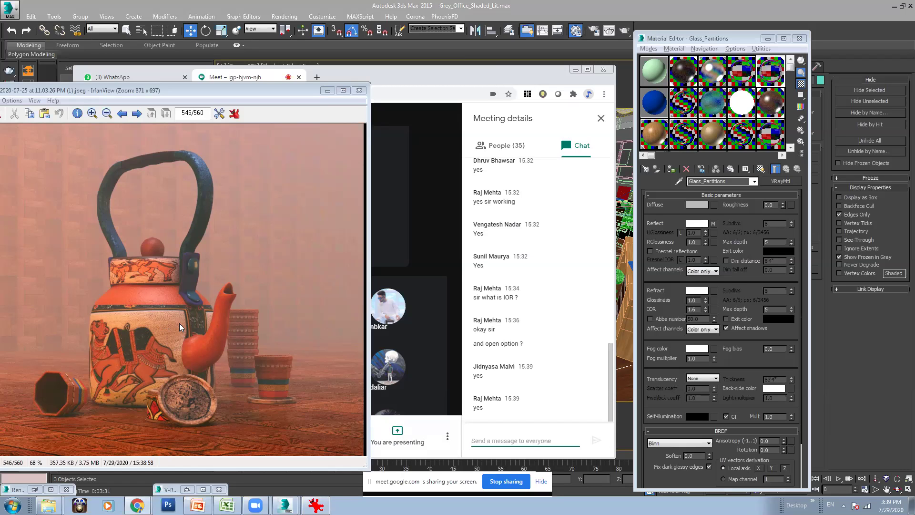
# - Examine the teapot reference render up close, including the painted body, spout, lid and clay cups, and close the image
pyautogui.click(179, 301)
pyautogui.scroll(3, 179, 301)
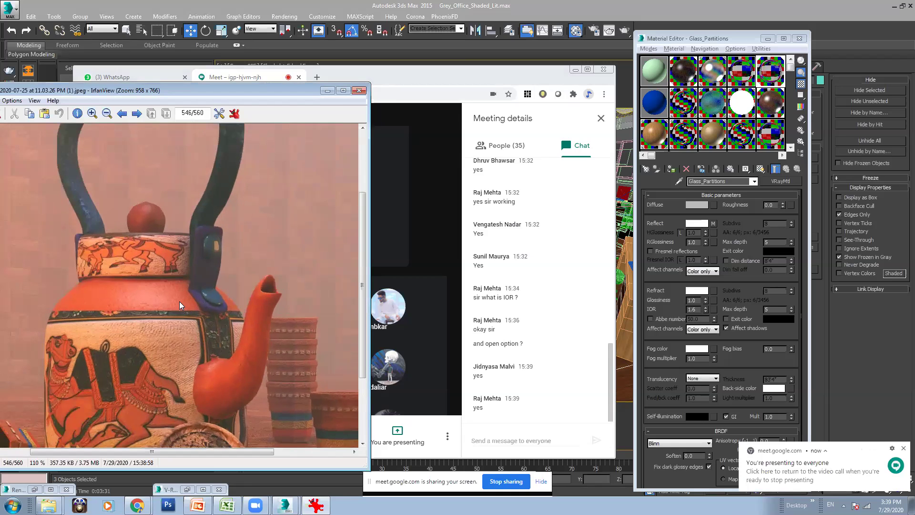
pyautogui.scroll(-3, 179, 301)
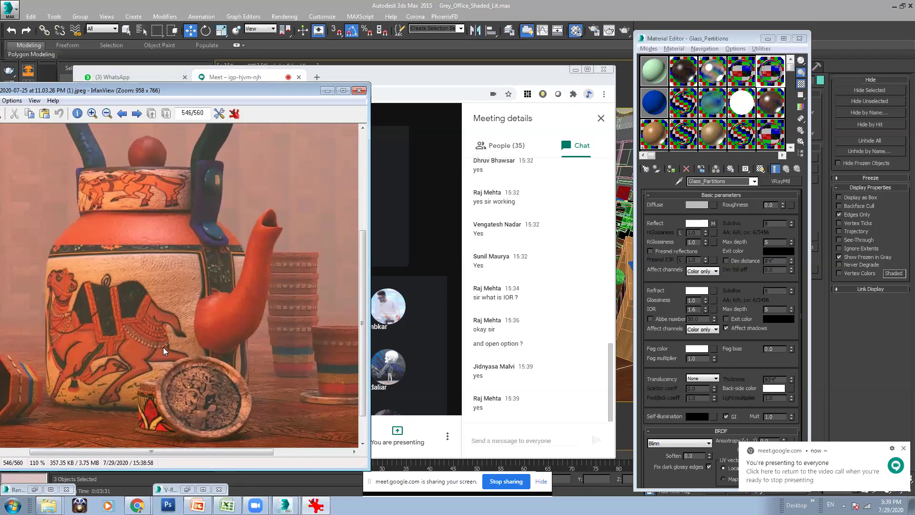
pyautogui.moveTo(231, 281); pyautogui.dragTo(195, 295, button='right')
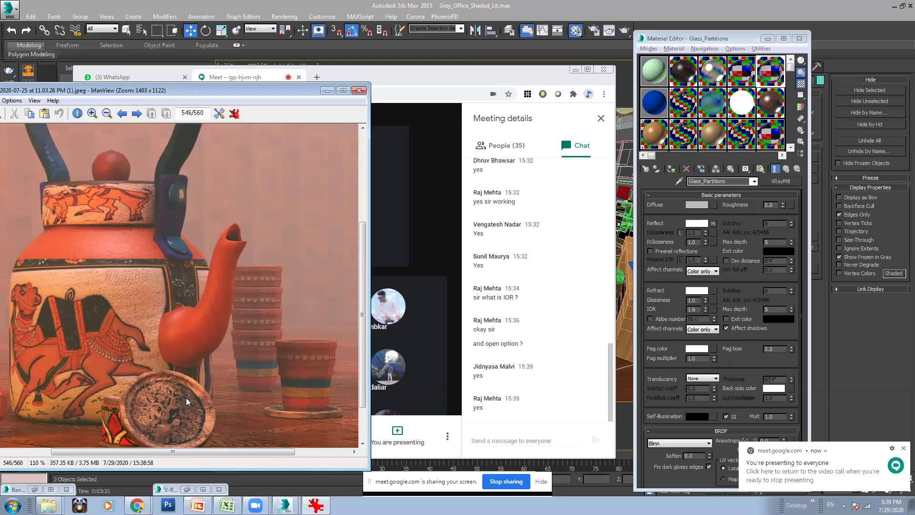
pyautogui.moveTo(185, 397); pyautogui.dragTo(208, 359, button='right')
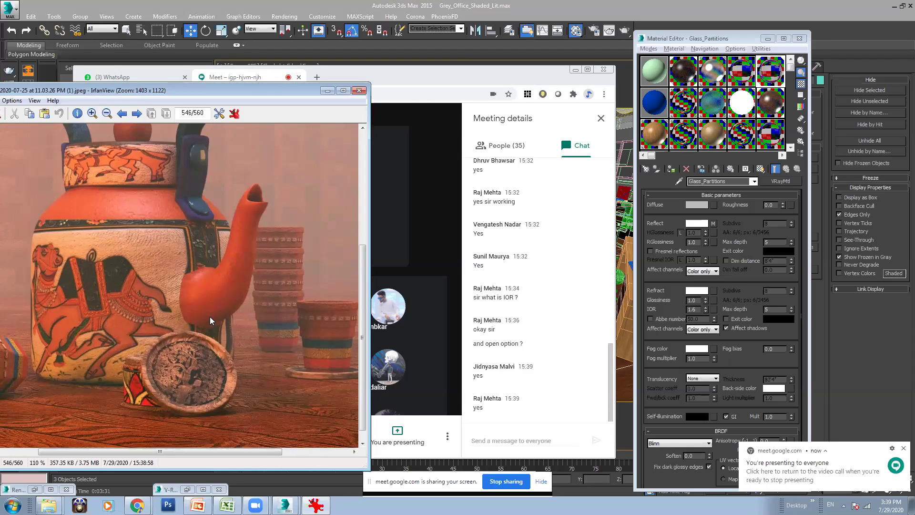
pyautogui.scroll(-1, 209, 316)
pyautogui.keyDown('ctrl'); pyautogui.scroll(-4, 151, 311); pyautogui.keyUp('ctrl')
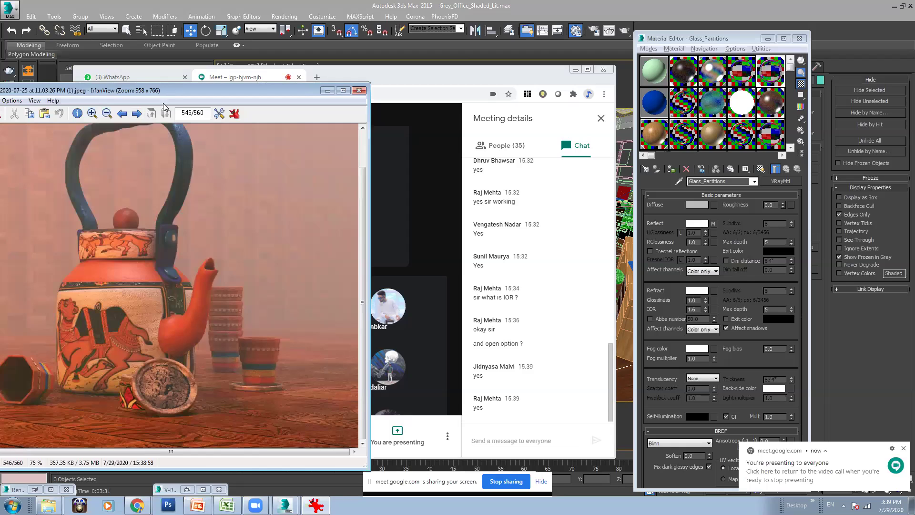
pyautogui.moveTo(179, 93); pyautogui.dragTo(242, 108)
pyautogui.moveTo(219, 260); pyautogui.dragTo(222, 274, button='right')
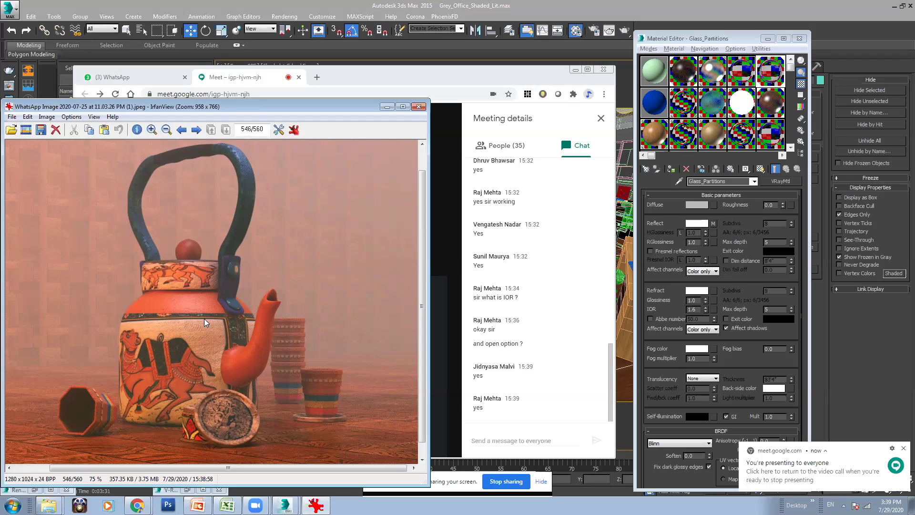
pyautogui.scroll(4, 209, 318)
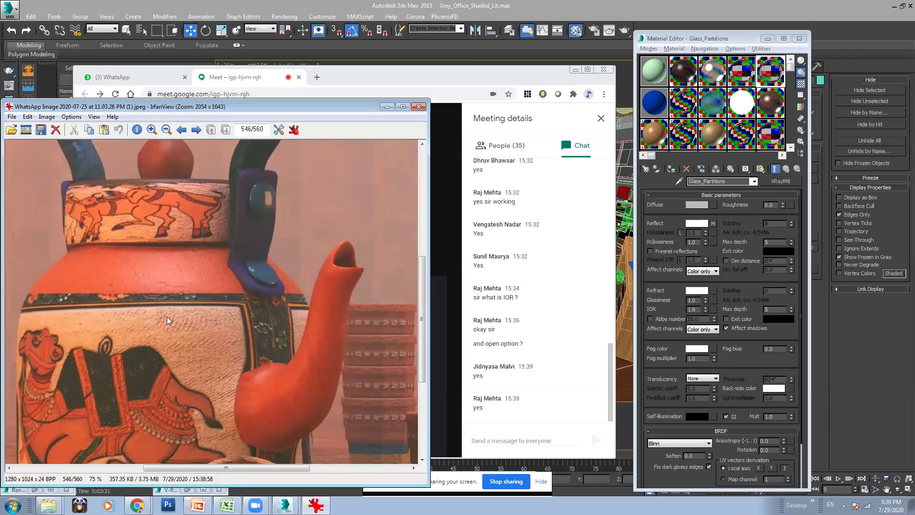
pyautogui.scroll(-3, 211, 301)
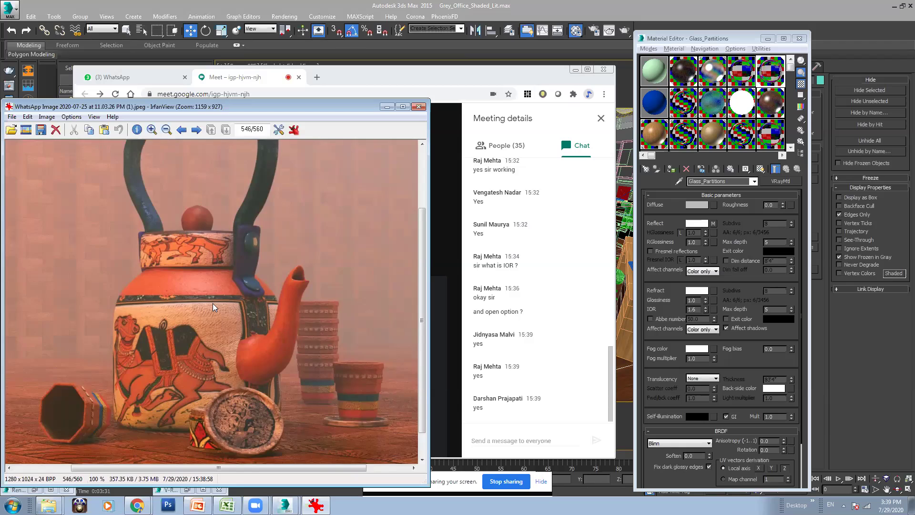
pyautogui.scroll(-2, 212, 303)
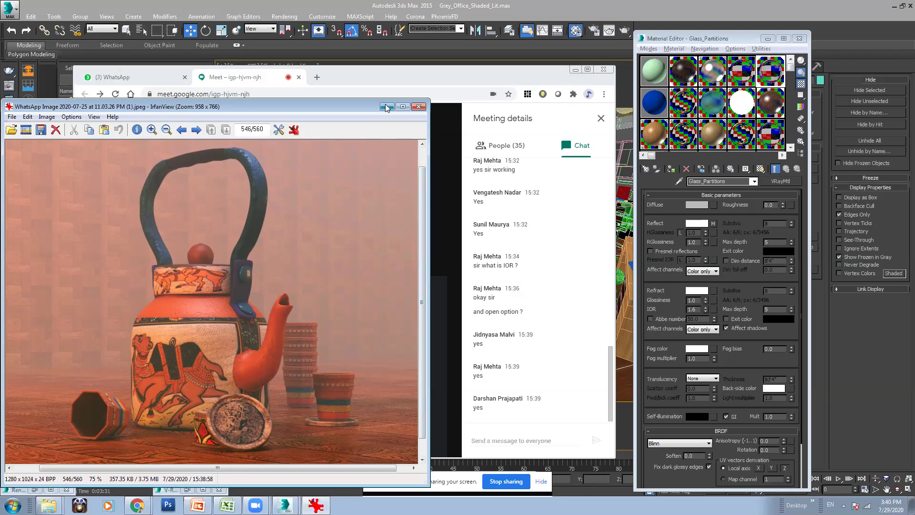
pyautogui.press('Escape')
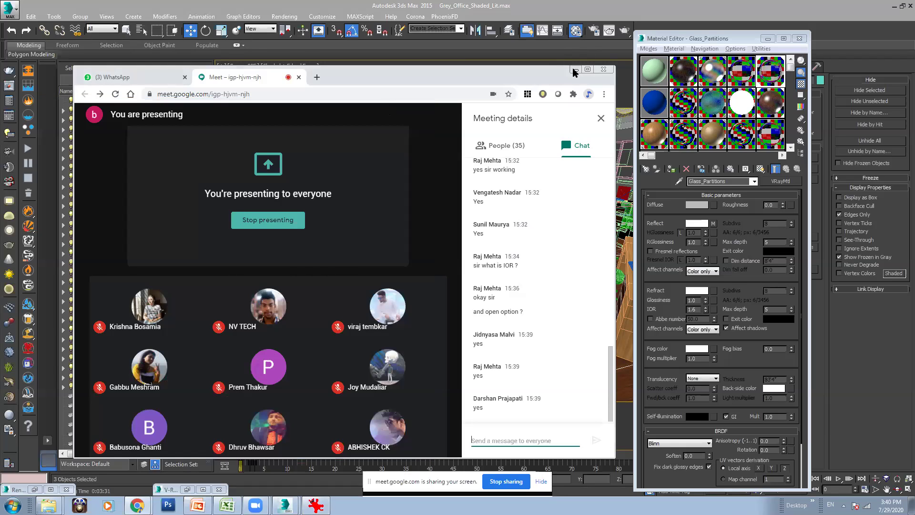
# - Minimize the browser, open the V-Ray render setup and set the irradiance map to 30 subdivs and 20 interpolation samples
pyautogui.click(575, 69)
pyautogui.click(594, 31)
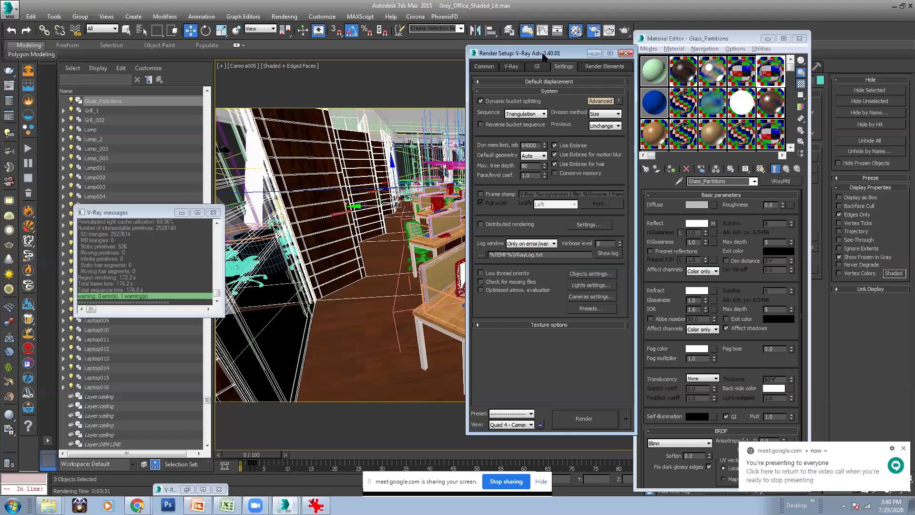
pyautogui.moveTo(543, 55); pyautogui.dragTo(422, 60)
pyautogui.click(417, 71)
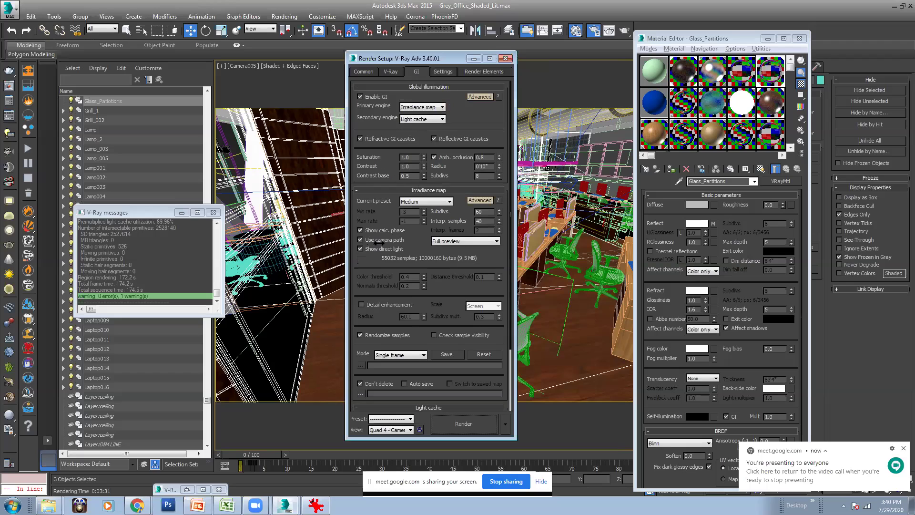
pyautogui.doubleClick(482, 212)
pyautogui.write('30')
pyautogui.press('Tab')
pyautogui.write('20')
pyautogui.press('Return')
# - Set the light cache subdivs to 200
pyautogui.scroll(-3, 464, 323)
pyautogui.doubleClick(406, 343)
pyautogui.write('200')
pyautogui.press('Return')
# - Set the image sampler's min shading rate to 4 and the bucket sampler's max subdivs to 4
pyautogui.click(392, 73)
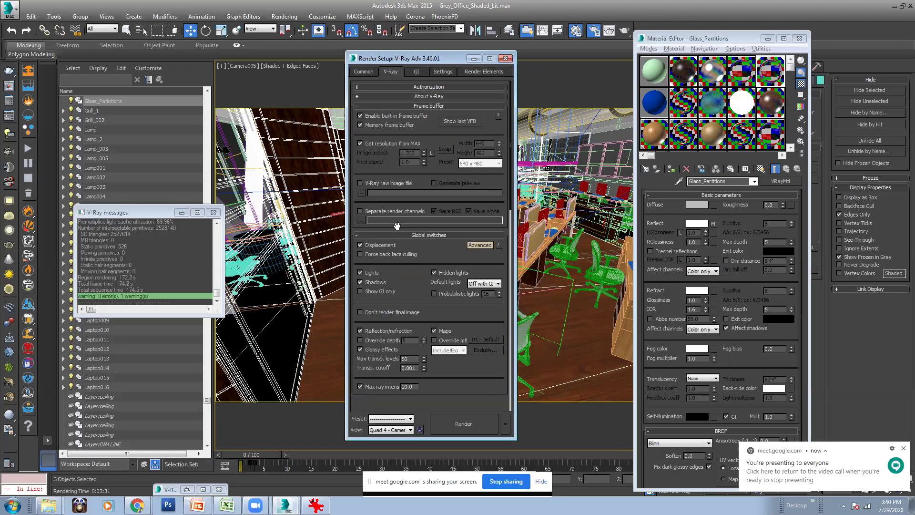
pyautogui.scroll(-3, 428, 320)
pyautogui.doubleClick(404, 337)
pyautogui.write('4')
pyautogui.press('Return')
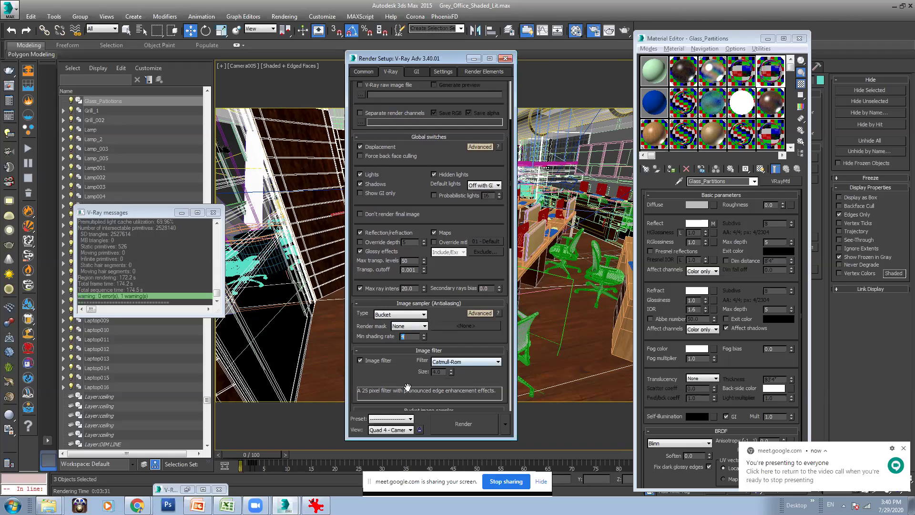
pyautogui.scroll(-3, 428, 285)
pyautogui.moveTo(413, 278); pyautogui.dragTo(363, 280)
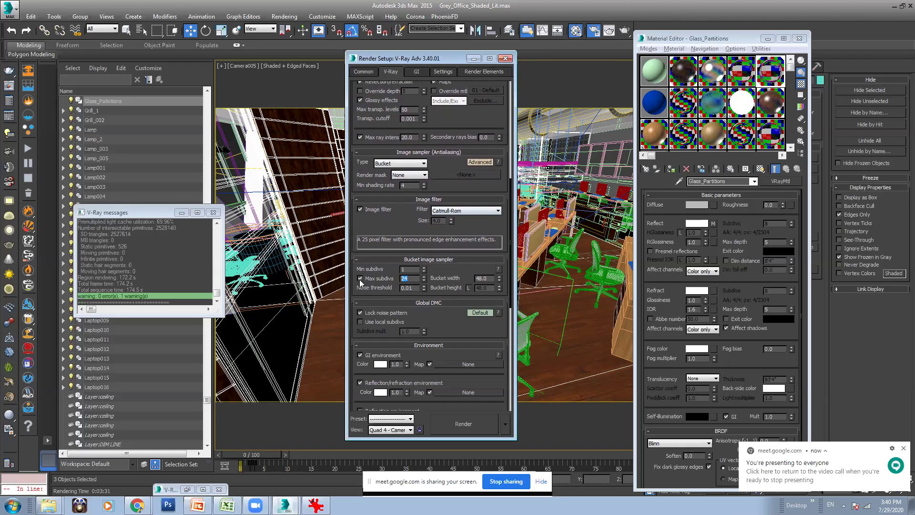
pyautogui.write('4')
# - Enable detail enhancement for the irradiance map in the global illumination settings
pyautogui.scroll(-2, 470, 225)
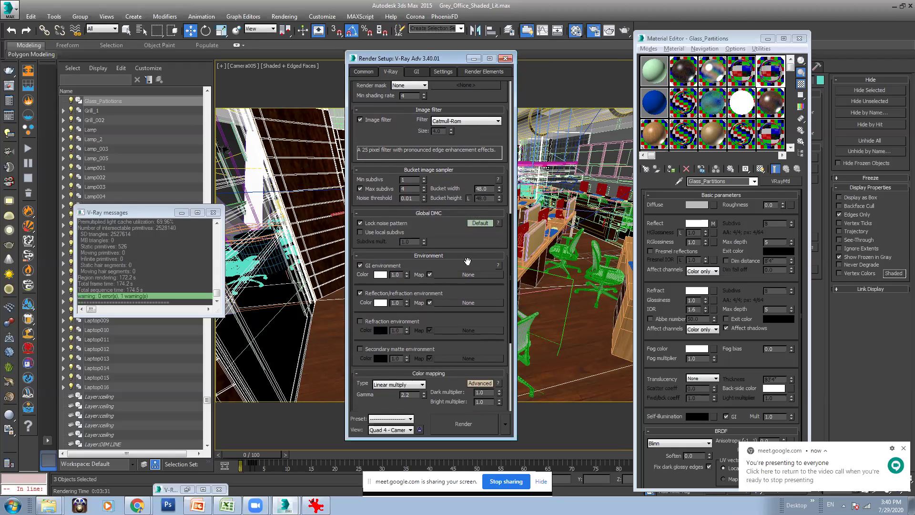
pyautogui.scroll(-2, 465, 155)
pyautogui.scroll(2, 446, 236)
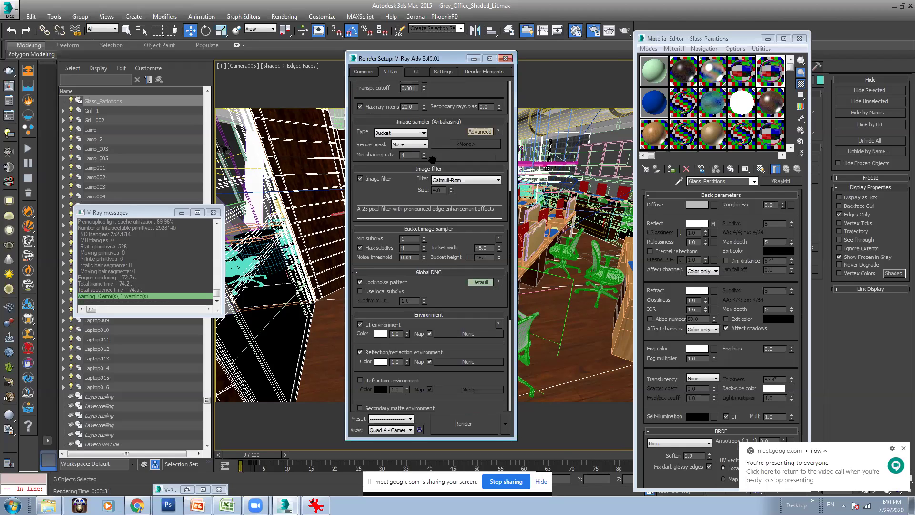
pyautogui.scroll(2, 446, 218)
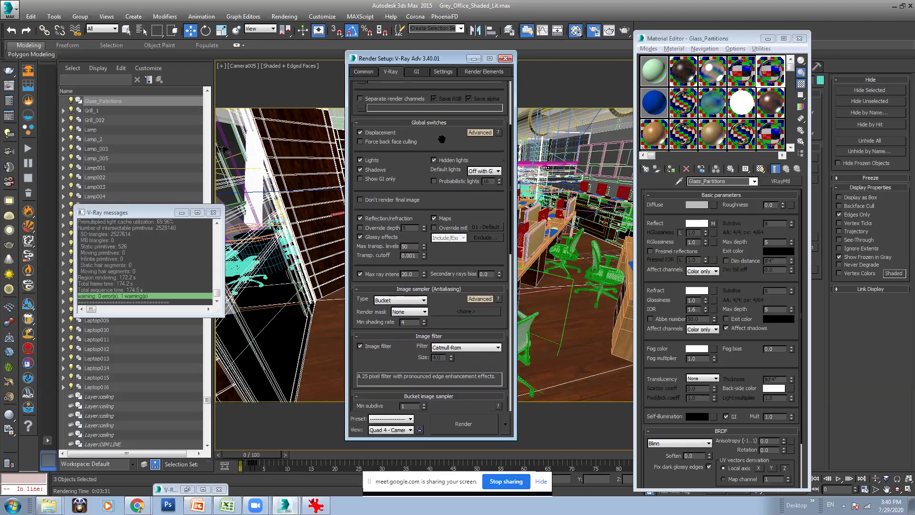
pyautogui.click(416, 72)
pyautogui.scroll(3, 424, 164)
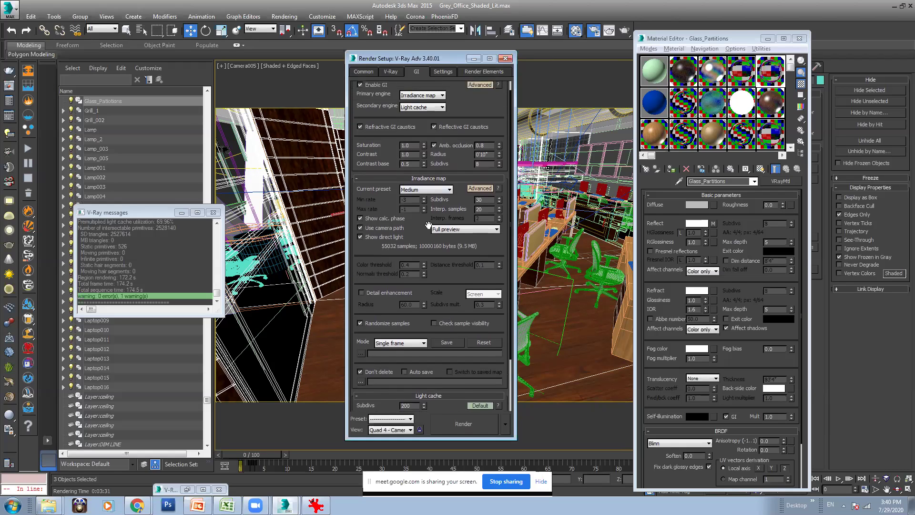
pyautogui.click(381, 302)
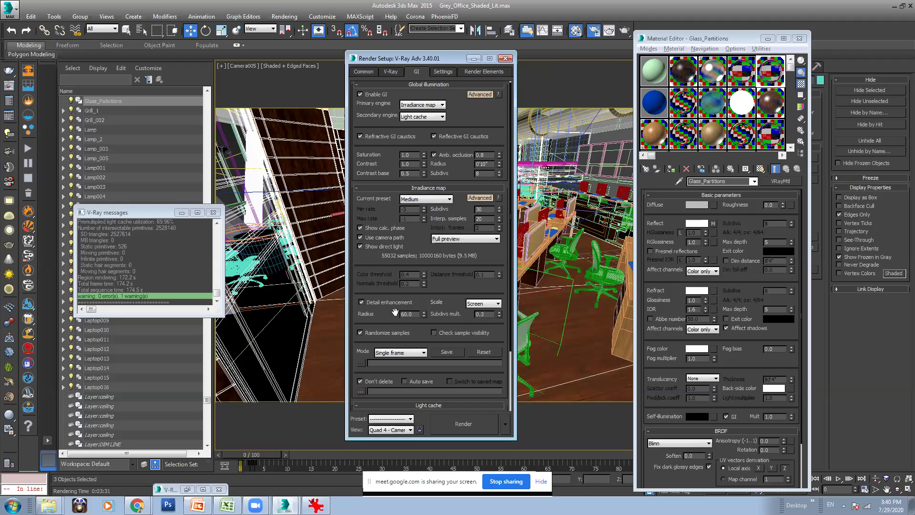
# - Switch the light cache settings to Advanced mode and look over its filter and file options
pyautogui.scroll(-1, 430, 302)
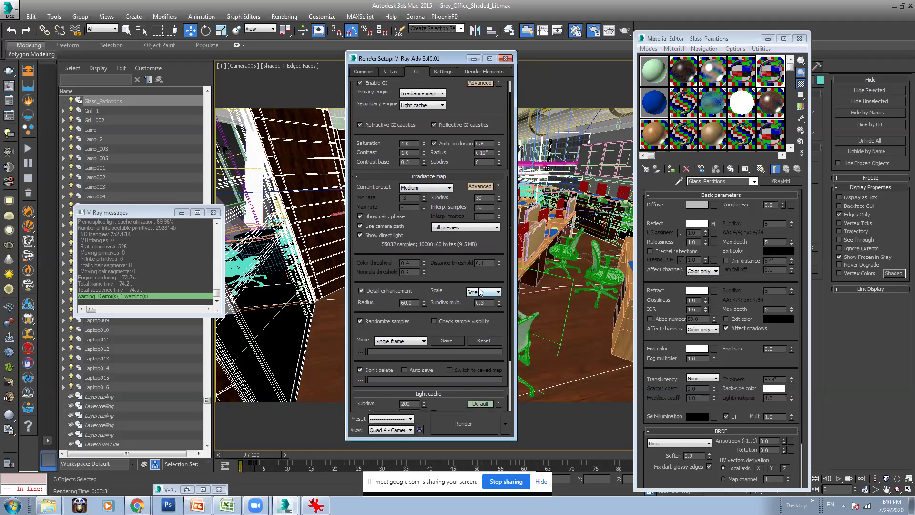
pyautogui.scroll(-2, 426, 183)
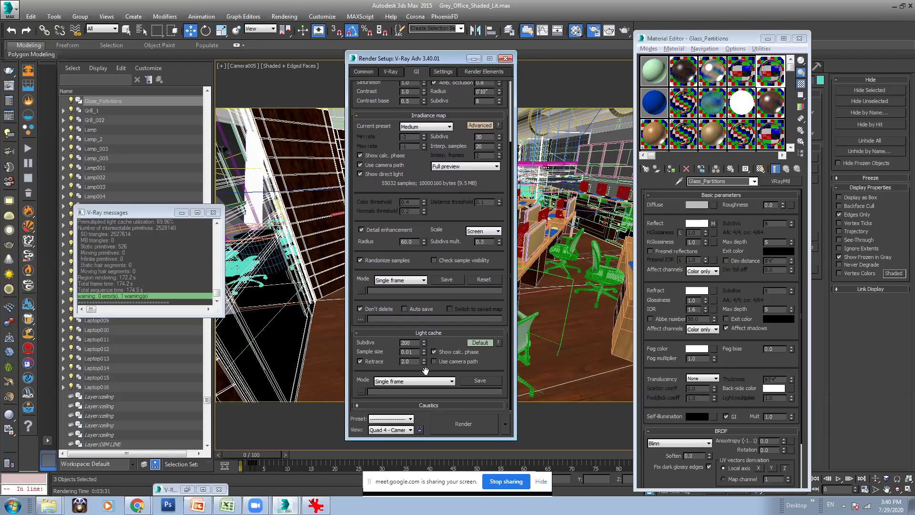
pyautogui.scroll(2, 474, 343)
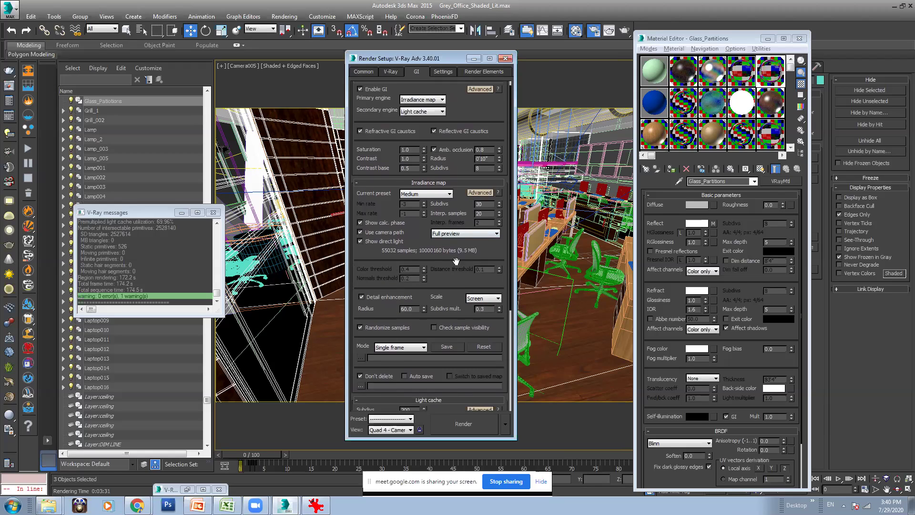
pyautogui.scroll(-5, 456, 261)
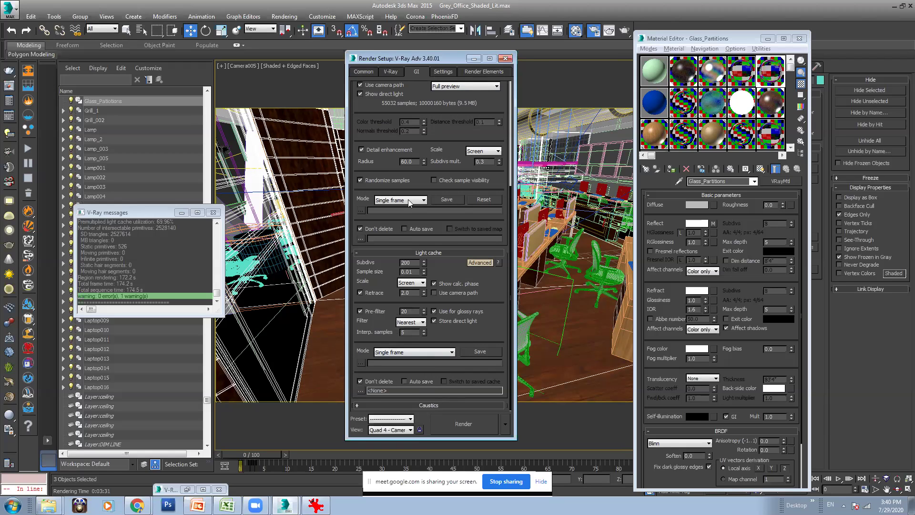
# - Recheck the V-Ray sampler, environment and color mapping settings, minimize the render setup and render the Camera005 view
pyautogui.click(388, 72)
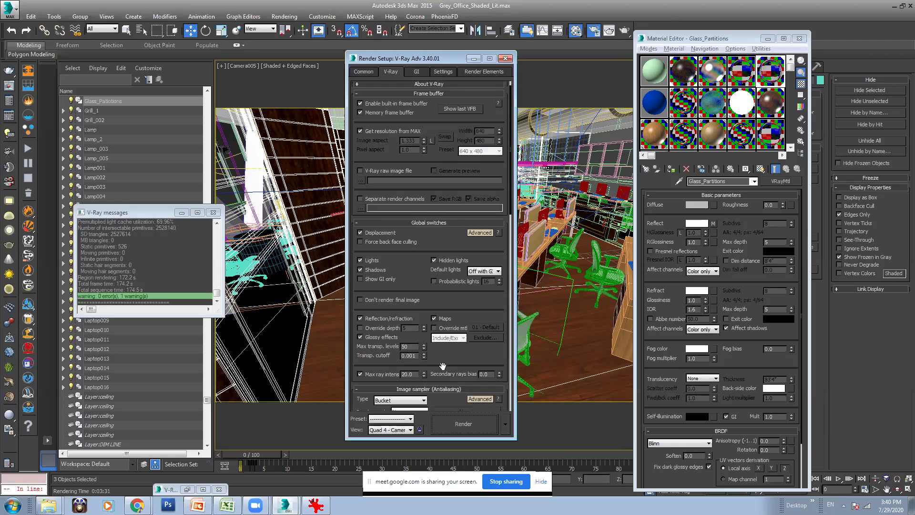
pyautogui.scroll(-3, 415, 281)
pyautogui.scroll(-3, 388, 274)
pyautogui.scroll(-3, 387, 275)
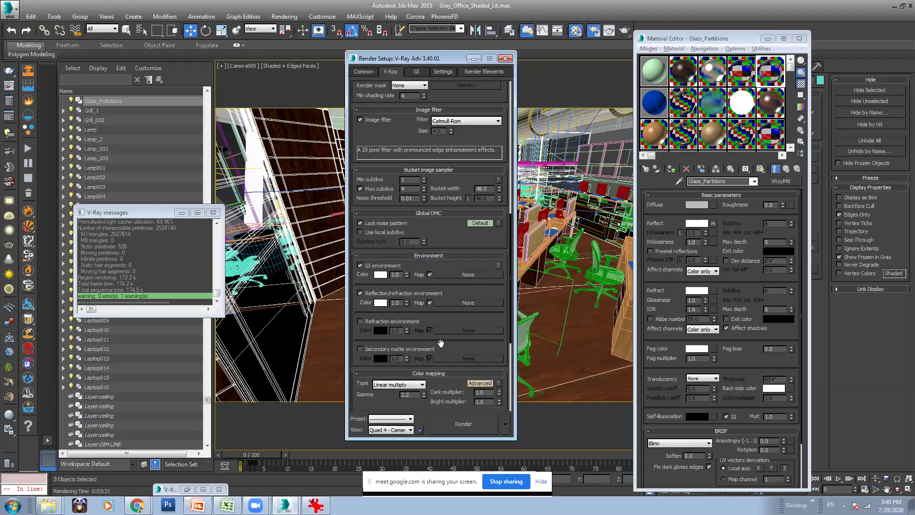
pyautogui.scroll(-4, 379, 391)
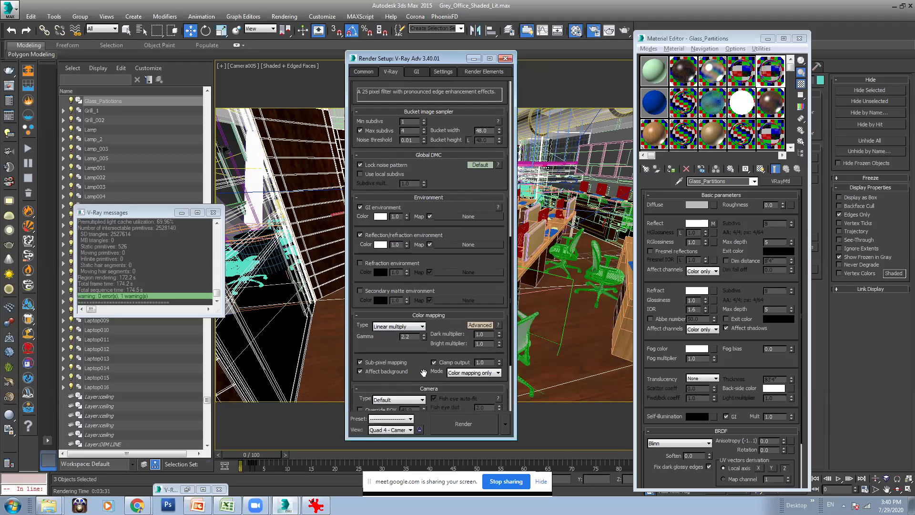
pyautogui.scroll(-4, 419, 375)
pyautogui.click(474, 59)
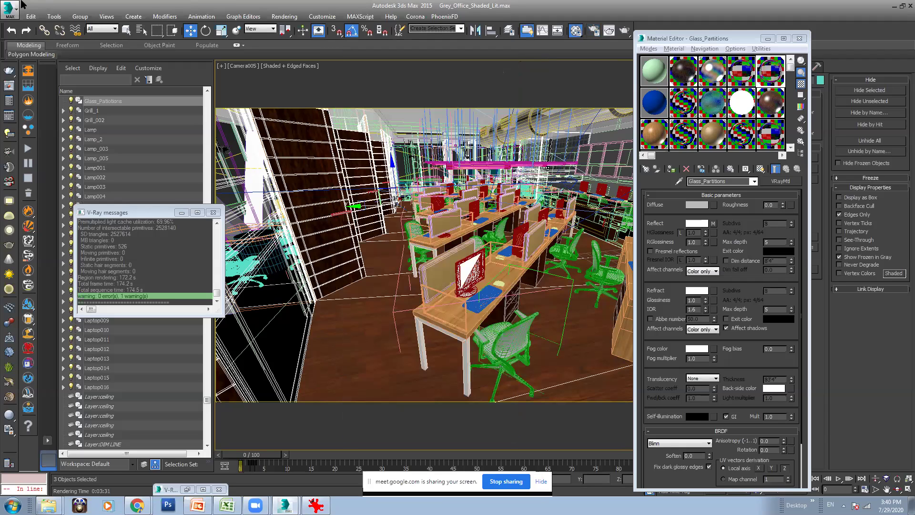
pyautogui.click(9, 9)
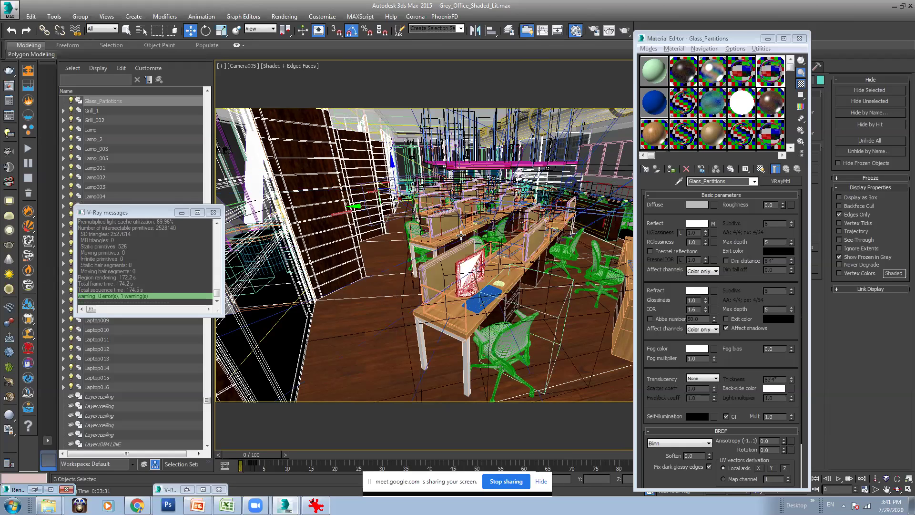
pyautogui.click(624, 30)
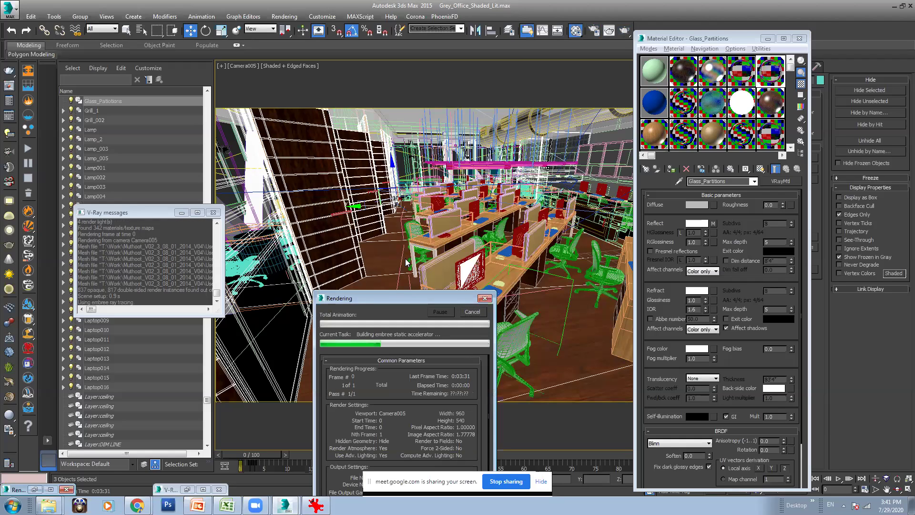
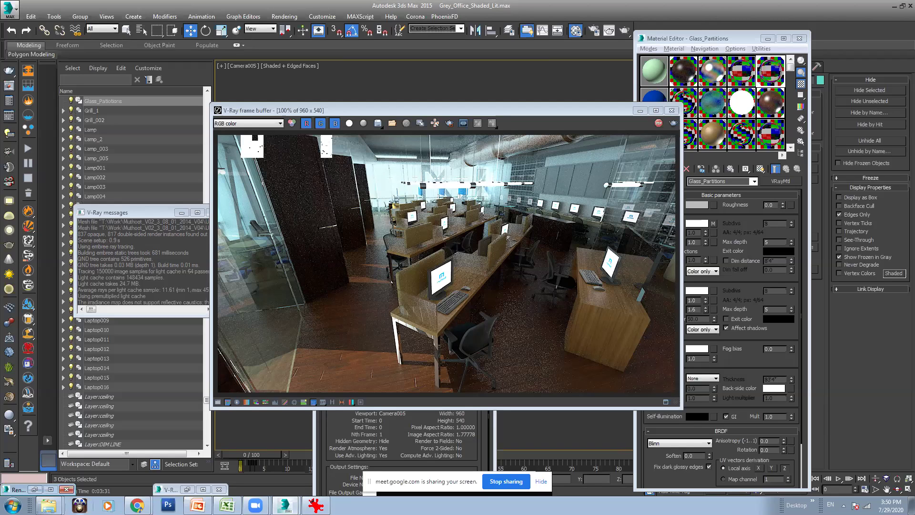
# - Check the Google Meet chat, move the browser window aside and switch to the 2nd year student attendance workbook in Excel
pyautogui.click(137, 505)
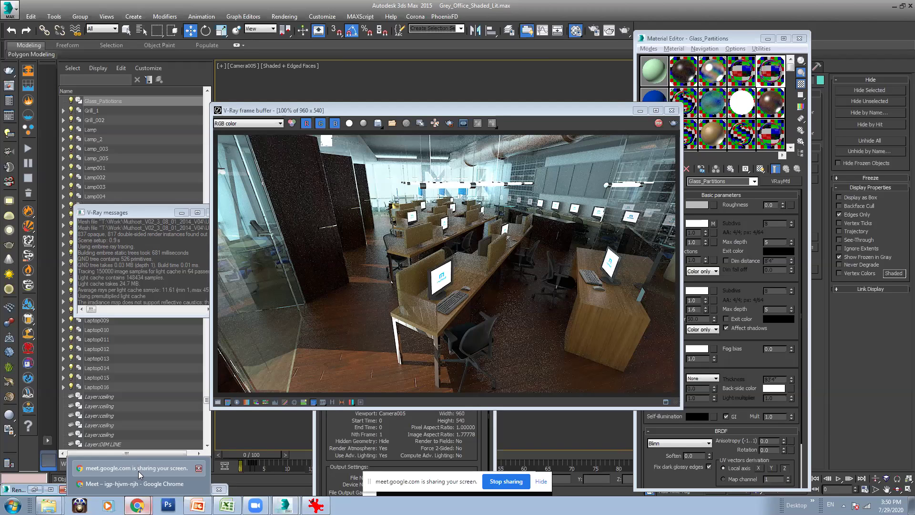
pyautogui.click(140, 482)
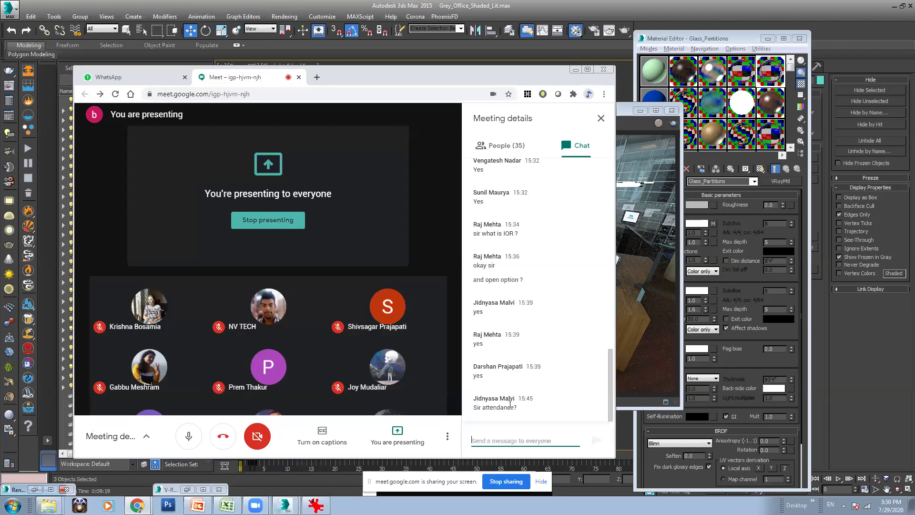
pyautogui.click(509, 400)
pyautogui.moveTo(517, 76); pyautogui.dragTo(451, 77)
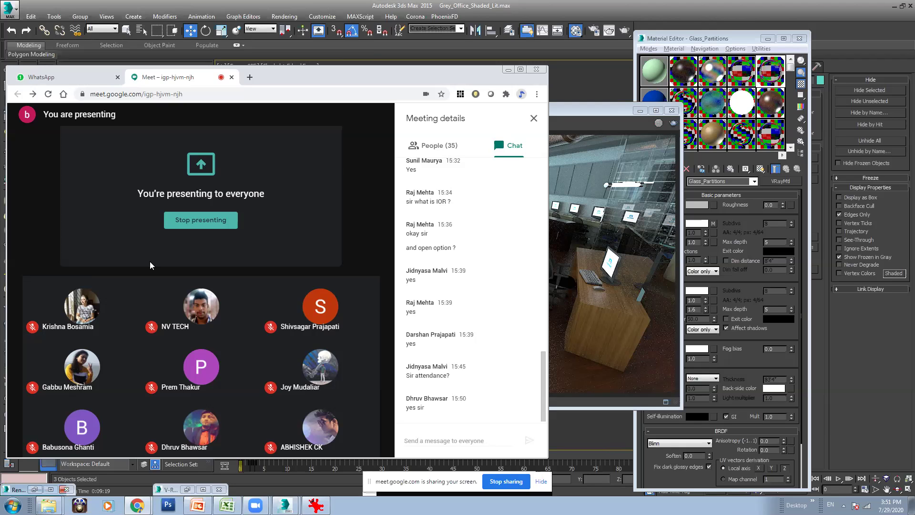
pyautogui.hotkey('alt', 'Tab')
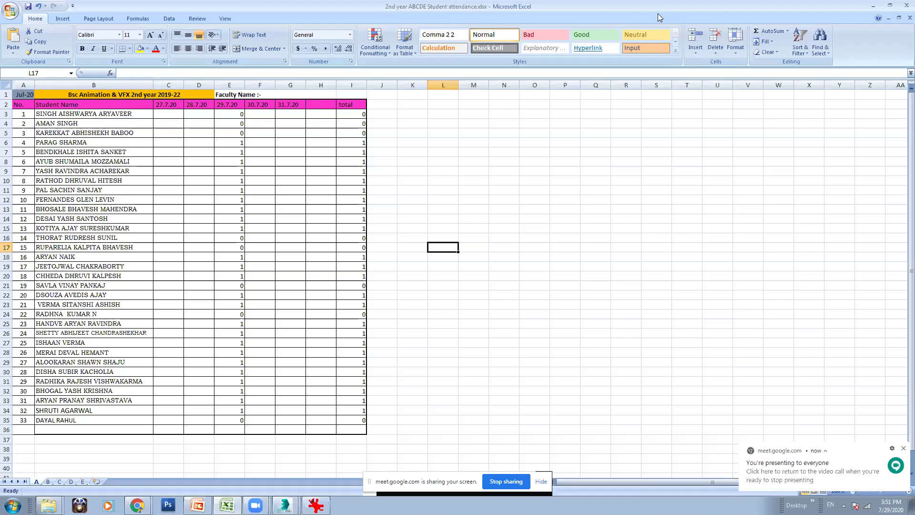
# - Close the 2nd year attendance workbook and bring the Toonskool folder window forward
pyautogui.click(890, 5)
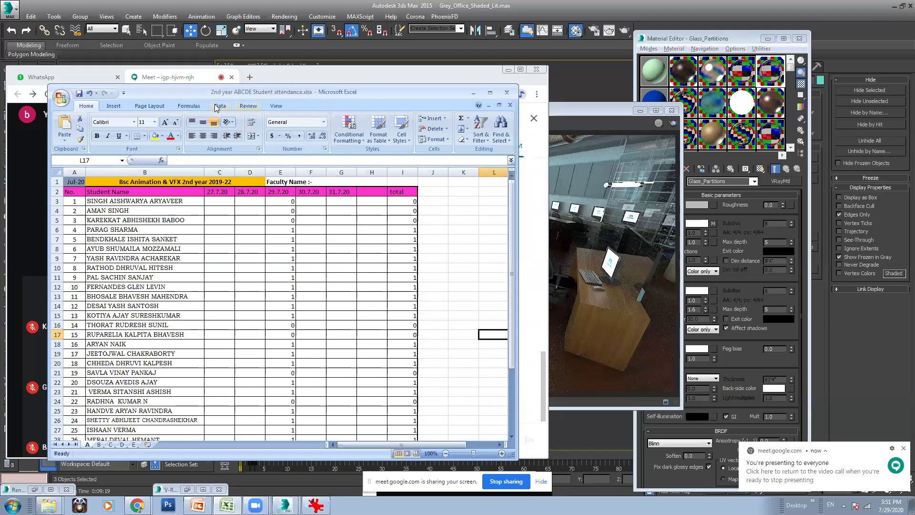
pyautogui.click(507, 94)
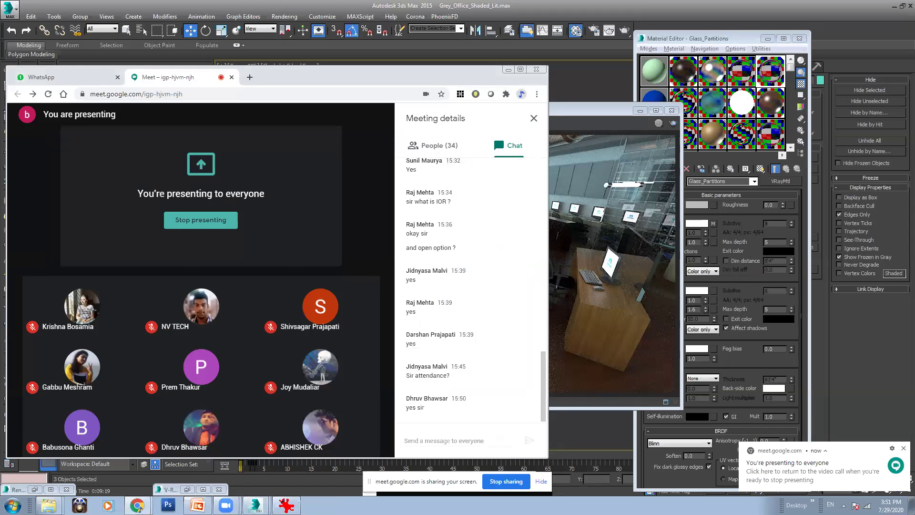
pyautogui.moveTo(48, 504)
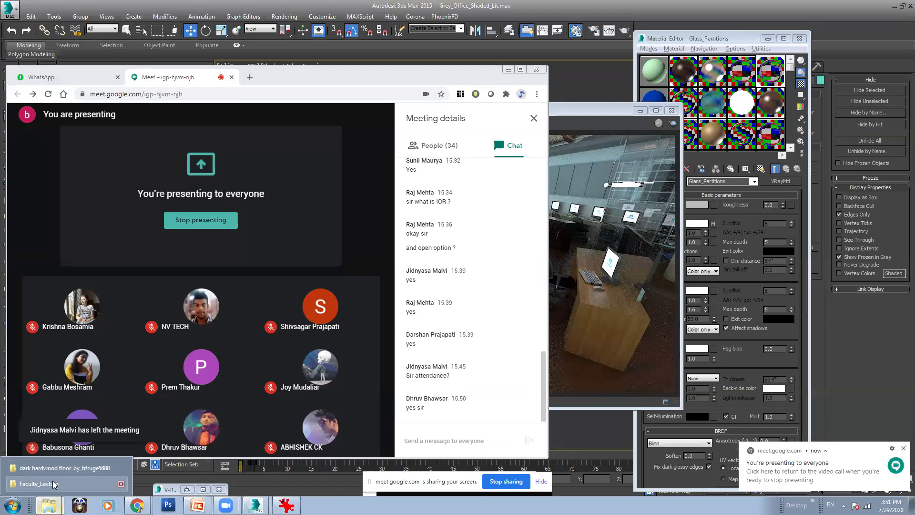
pyautogui.click(53, 480)
pyautogui.click(176, 18)
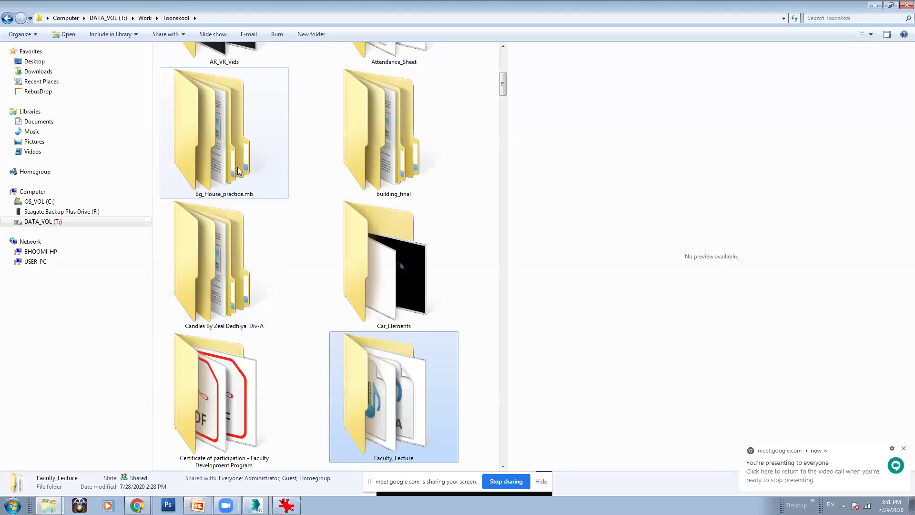
# - Find the Attendance_Sheet folder in Toonskool and open the 3rd year ABCD Student attendance workbook from it
pyautogui.click(237, 167)
pyautogui.scroll(-10, 329, 255)
pyautogui.scroll(6, 320, 213)
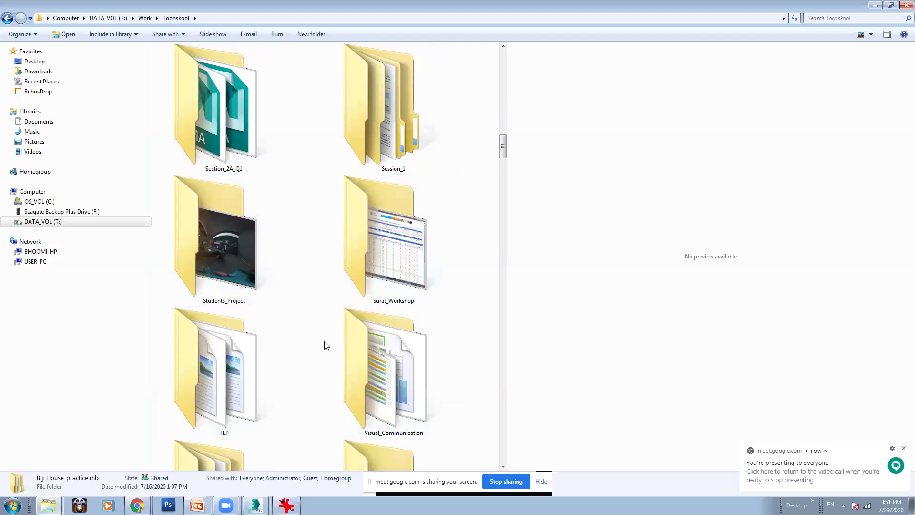
pyautogui.scroll(4, 325, 342)
pyautogui.press('a')
pyautogui.scroll(8, 349, 190)
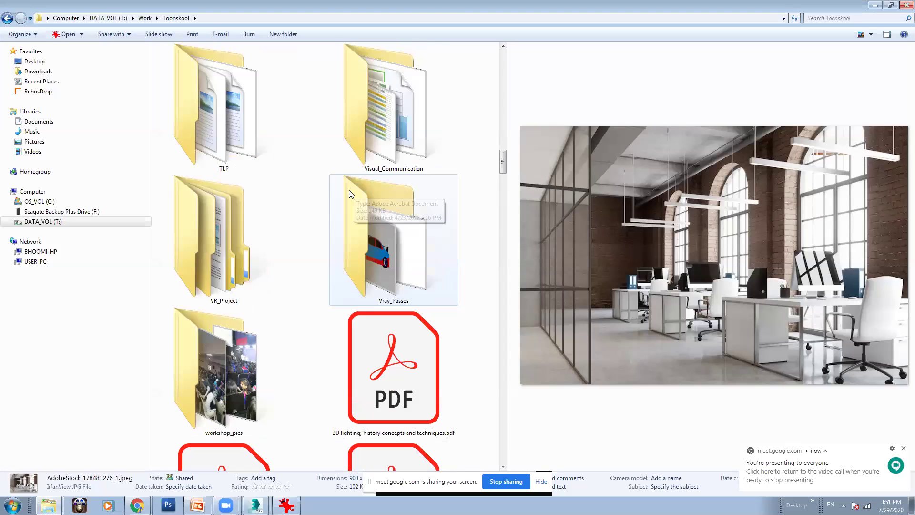
pyautogui.scroll(10, 350, 190)
pyautogui.click(230, 132)
pyautogui.press('a')
pyautogui.doubleClick(376, 402)
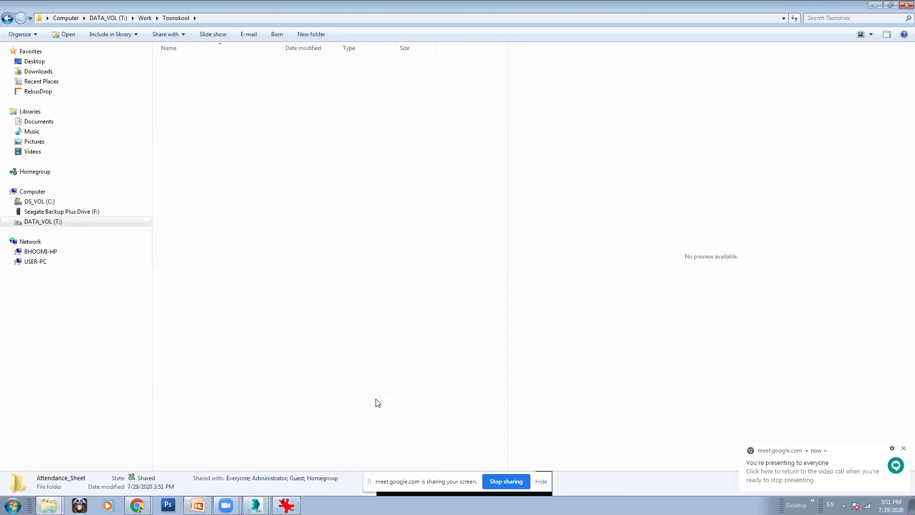
pyautogui.doubleClick(210, 71)
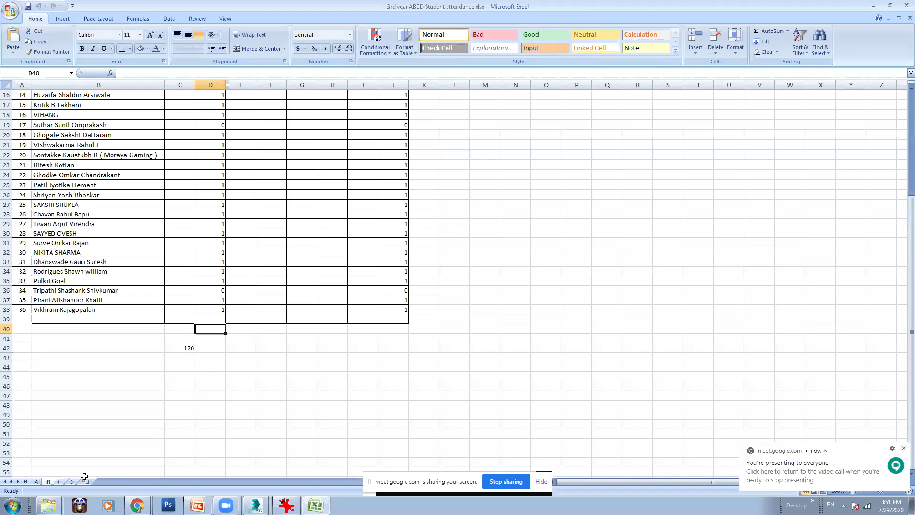
# - Switch to sheet C and arrange the attendance workbook beside the Google Meet window so the chat stays readable
pyautogui.click(59, 482)
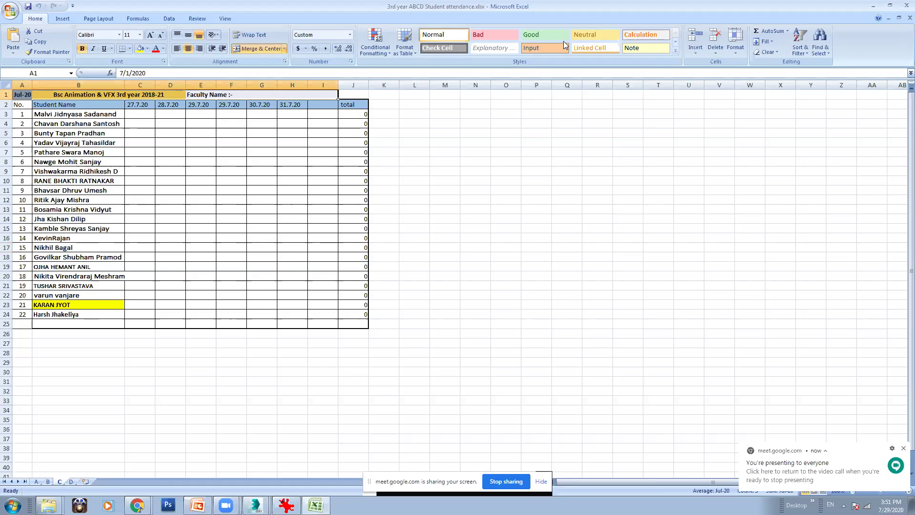
pyautogui.click(890, 6)
pyautogui.click(874, 6)
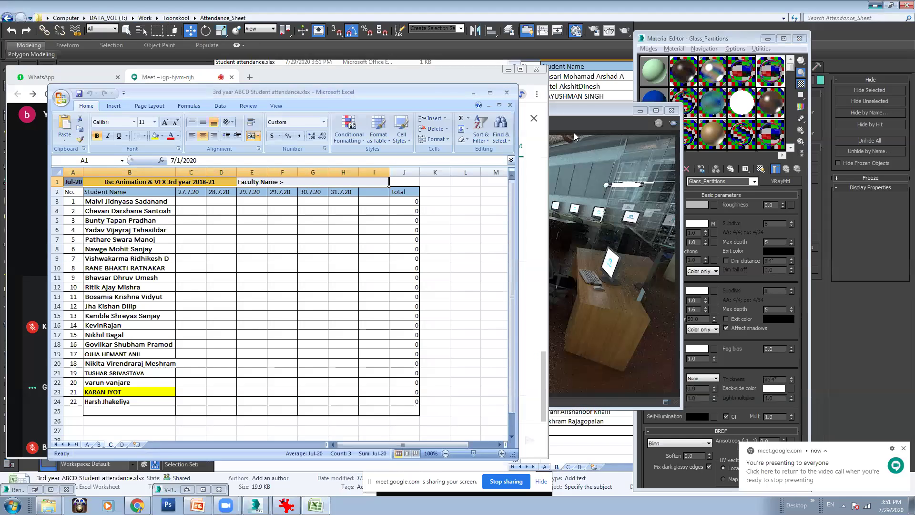
pyautogui.moveTo(428, 74); pyautogui.dragTo(736, 73)
pyautogui.moveTo(190, 91); pyautogui.dragTo(180, 88)
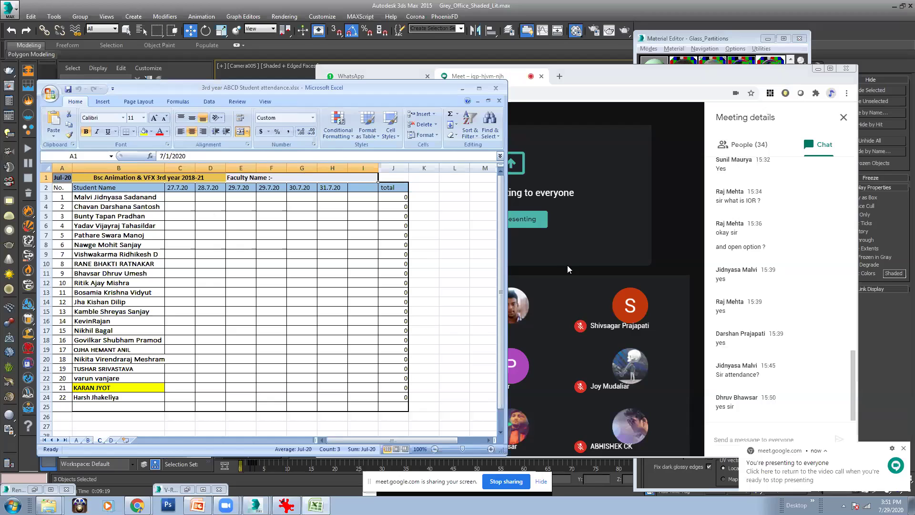
# - Mute the participant whose microphone is on for everyone in the Google Meet call
pyautogui.click(850, 404)
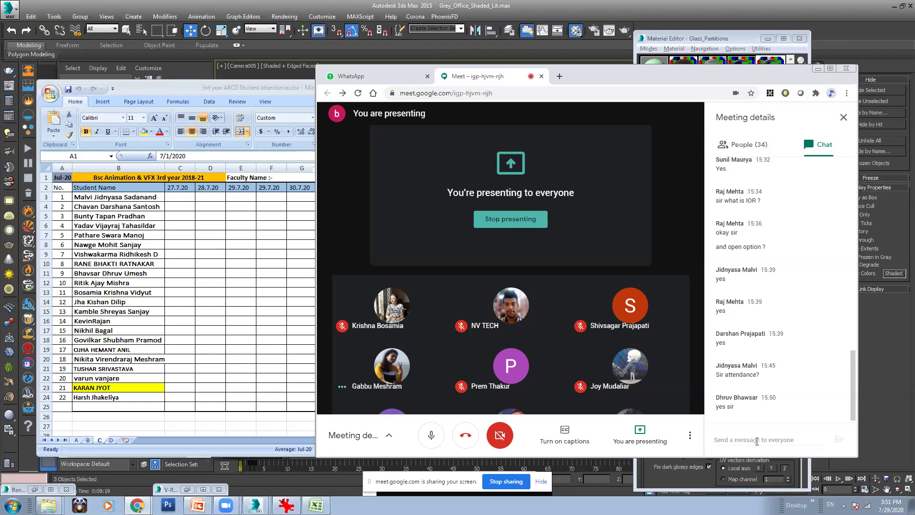
pyautogui.click(387, 366)
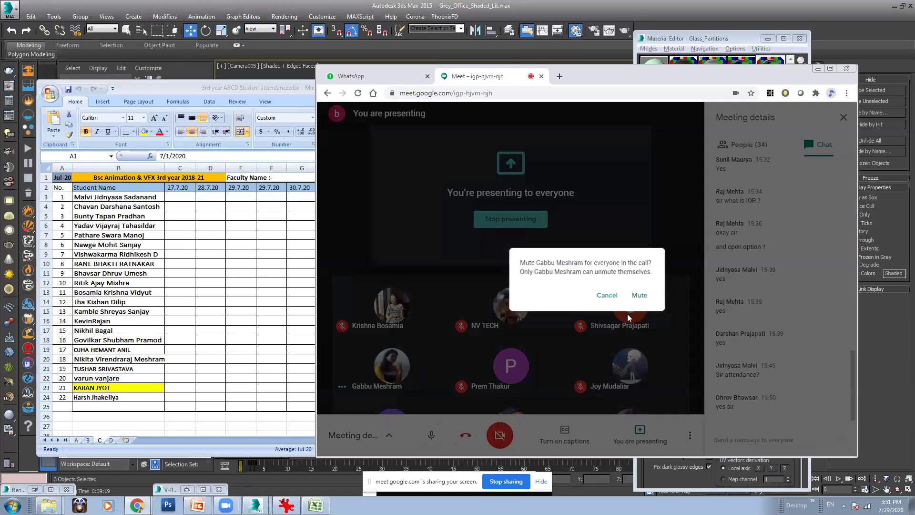
pyautogui.click(639, 295)
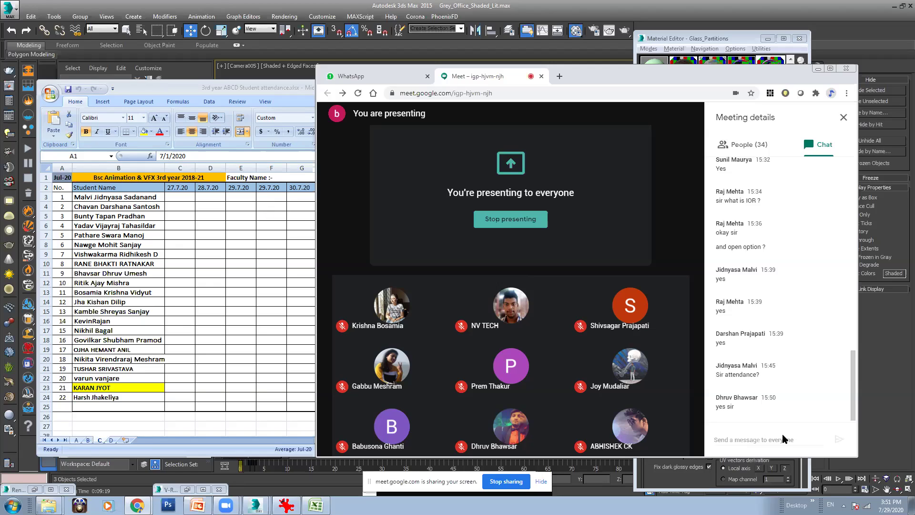
# - Enter 1 in the first 29.7.20 column for students 1 and 2 (E3 and E4)
pyautogui.click(242, 199)
pyautogui.write('1')
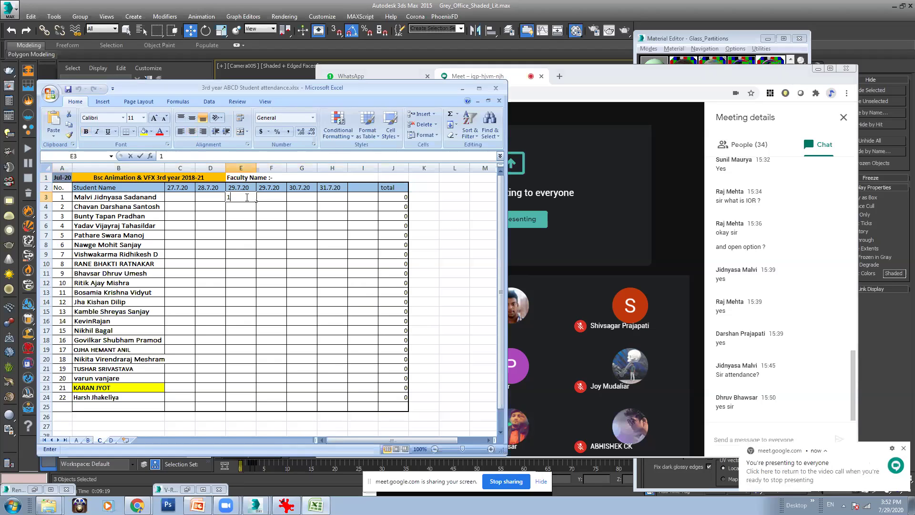
pyautogui.press('Return')
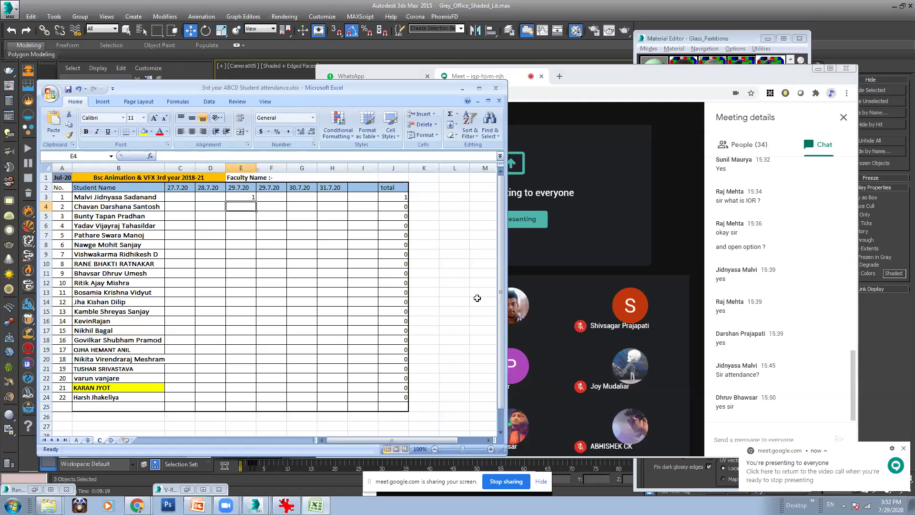
pyautogui.write('1')
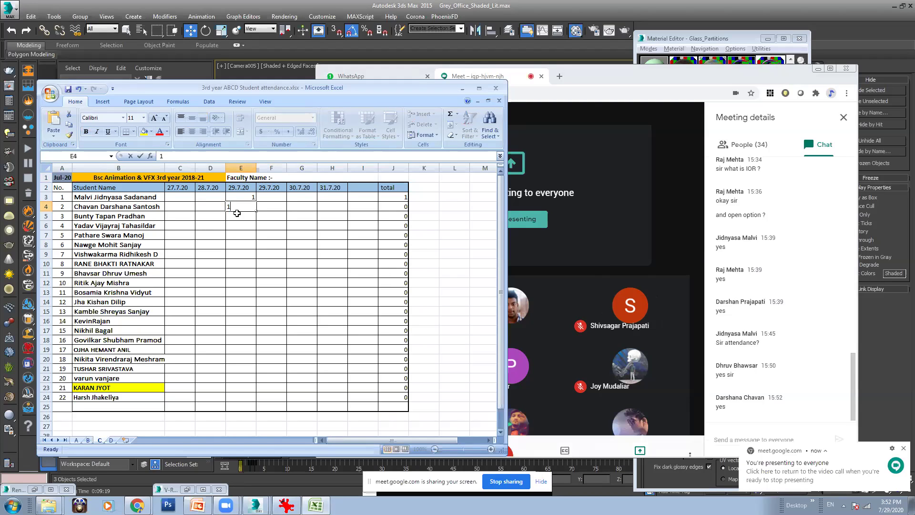
# - Mark students 3 to 5 present with 1 in the first 29.7.20 column (E5 to E7)
pyautogui.click(242, 217)
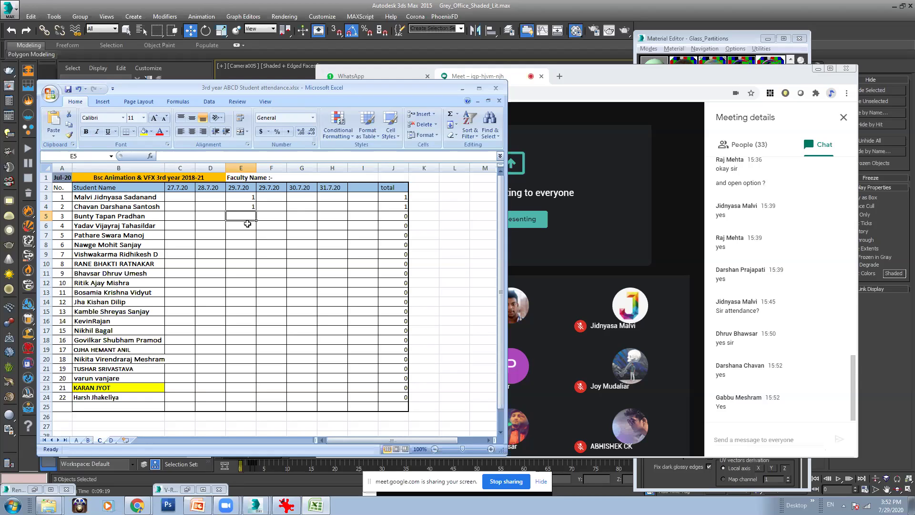
pyautogui.write('1')
pyautogui.press('Return')
pyautogui.write('1')
pyautogui.press('Return')
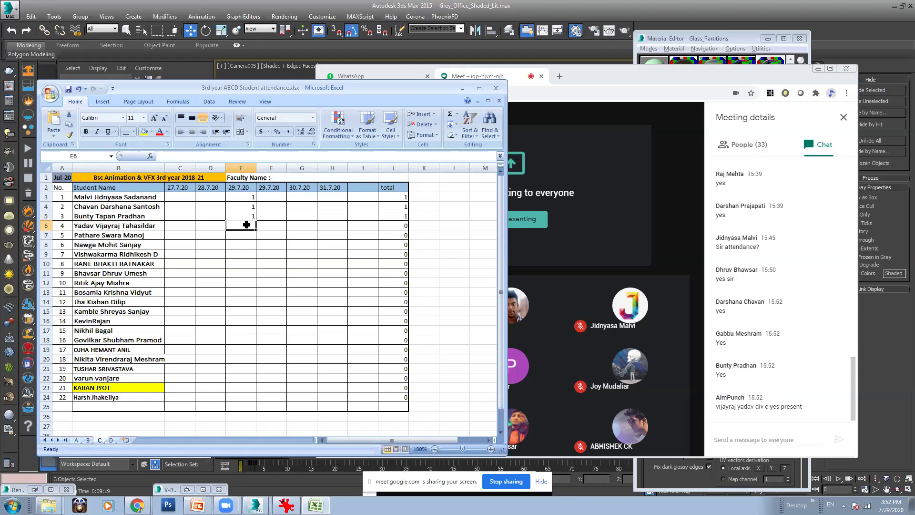
pyautogui.write('1')
pyautogui.press('Return')
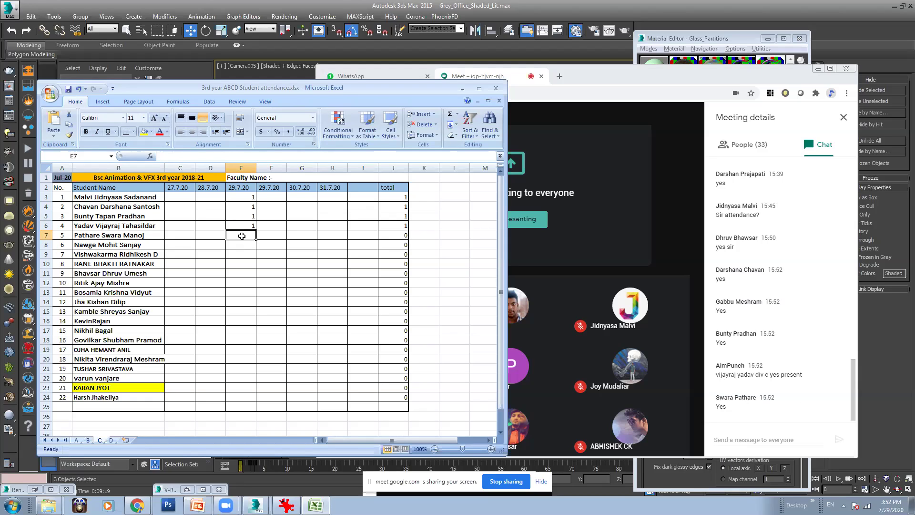
pyautogui.write('1')
pyautogui.press('Return')
# - Record 0 for student 6 in E8 and 1 for student 7 in E9
pyautogui.write('1')
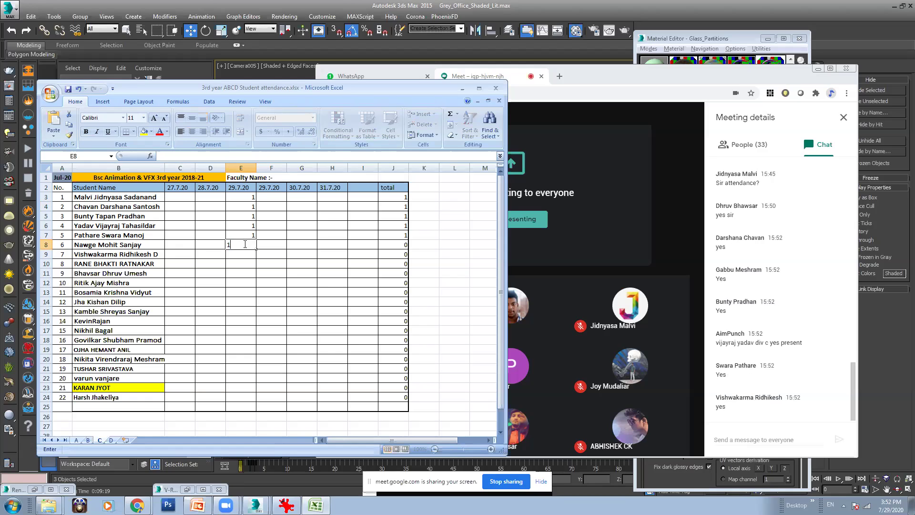
pyautogui.press('Return')
pyautogui.write('1')
pyautogui.click(241, 244)
pyautogui.write('0')
# - Mark students 8 to 12 present with 1 in cells E10 to E14
pyautogui.click(248, 263)
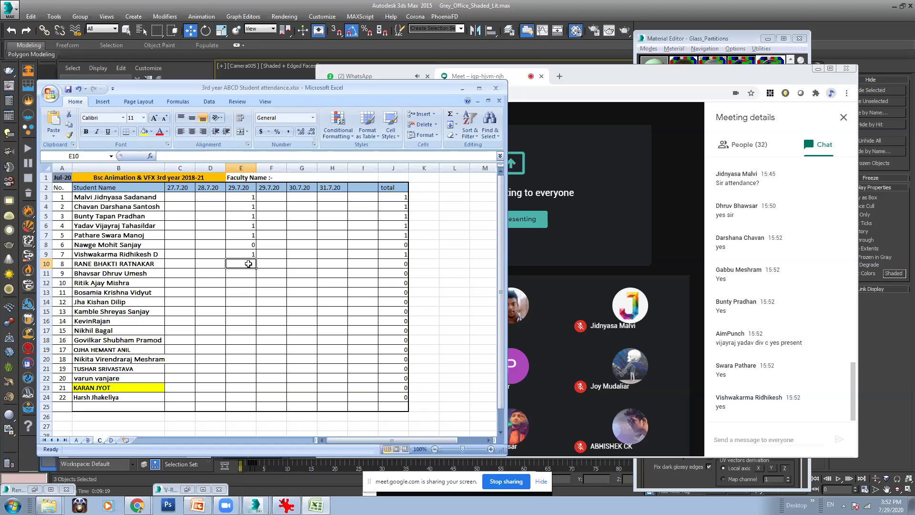
pyautogui.write('1')
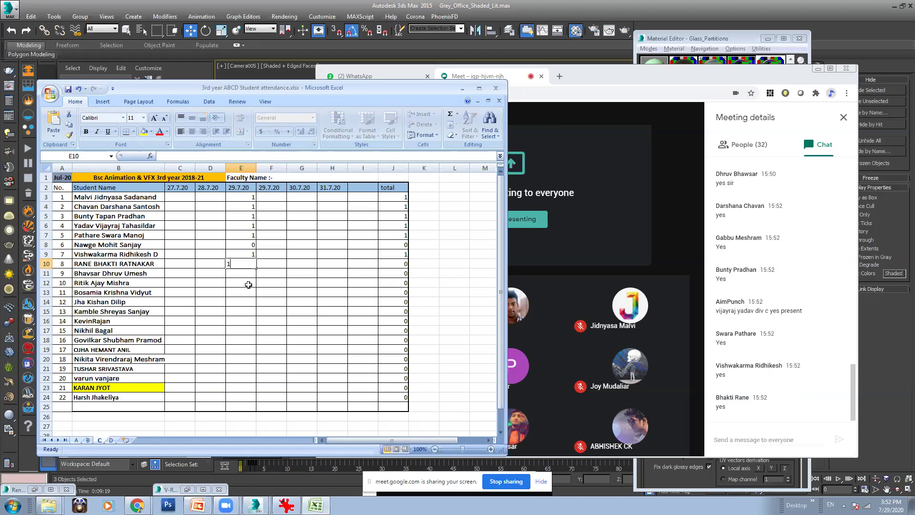
pyautogui.click(247, 272)
pyautogui.write('1')
pyautogui.click(248, 283)
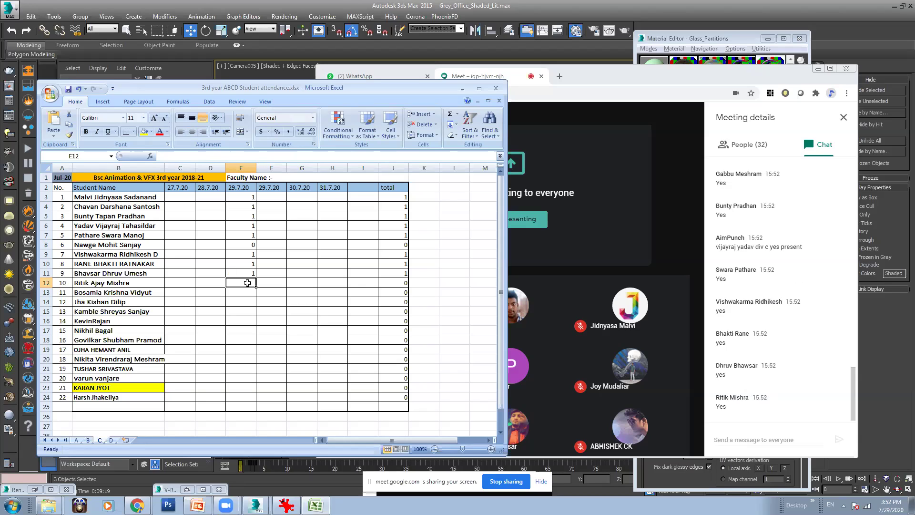
pyautogui.write('1')
pyautogui.click(247, 293)
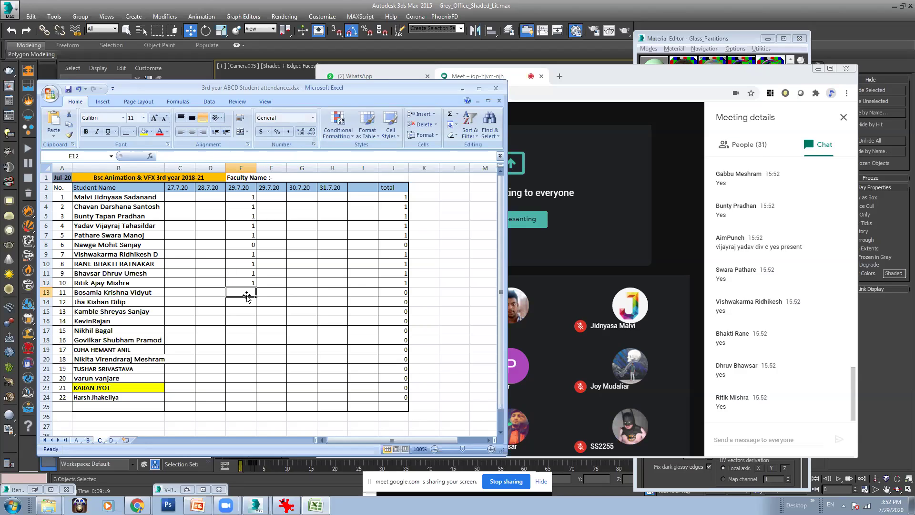
pyautogui.write('1')
pyautogui.click(237, 301)
pyautogui.write('1')
# - Record 0 for student 13 in E15 and 1 for student 14 in E16
pyautogui.click(241, 310)
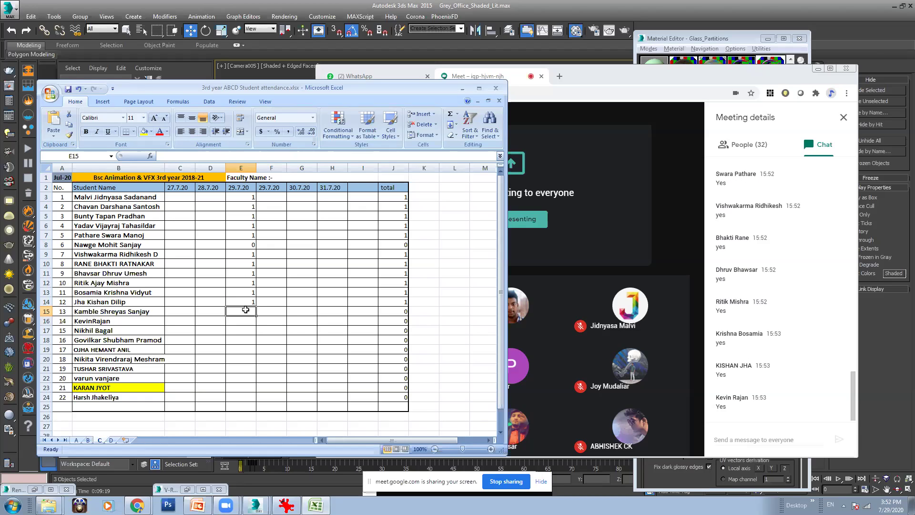
pyautogui.click(246, 319)
pyautogui.write('1')
pyautogui.click(247, 310)
pyautogui.write('0')
# - Mark students 15 to 17 present with 1 in cells E17 to E19
pyautogui.click(248, 329)
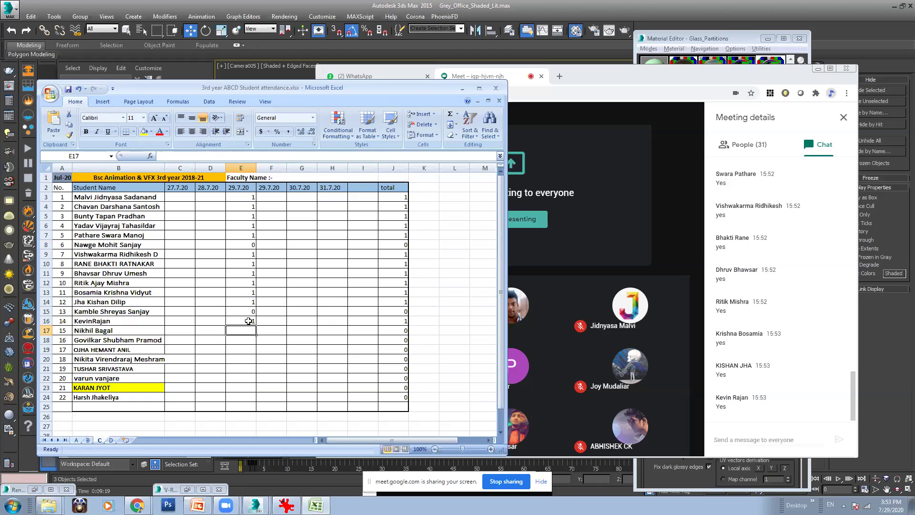
pyautogui.write('1')
pyautogui.click(251, 341)
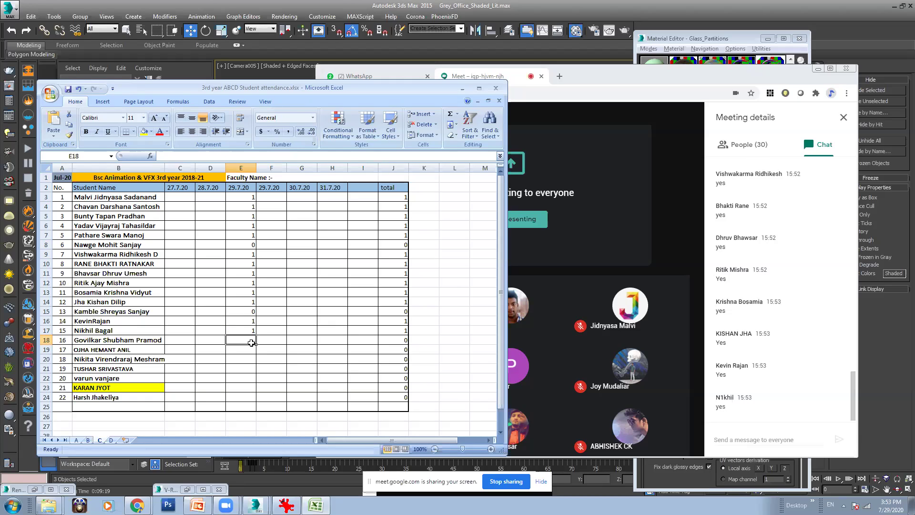
pyautogui.write('1')
pyautogui.click(251, 350)
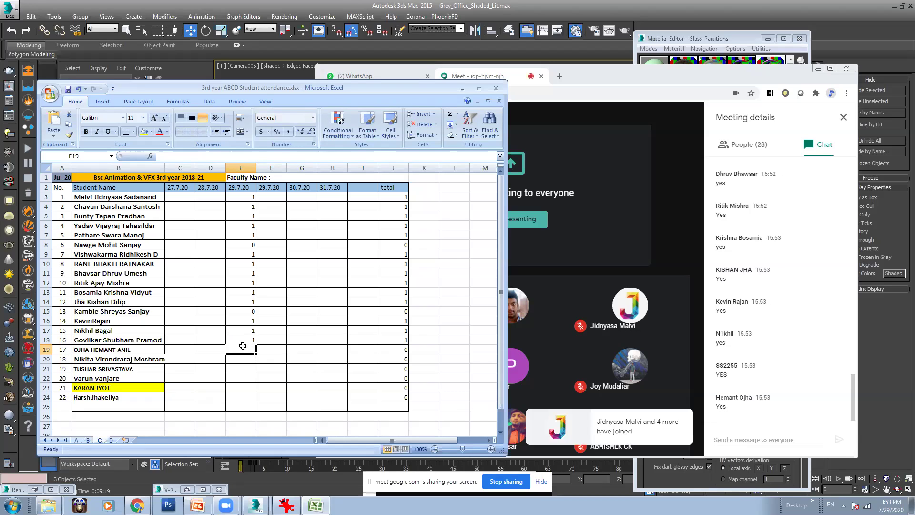
pyautogui.write('1')
# - Mark students 18 to 20 present with 1 in cells E20 to E22
pyautogui.click(241, 358)
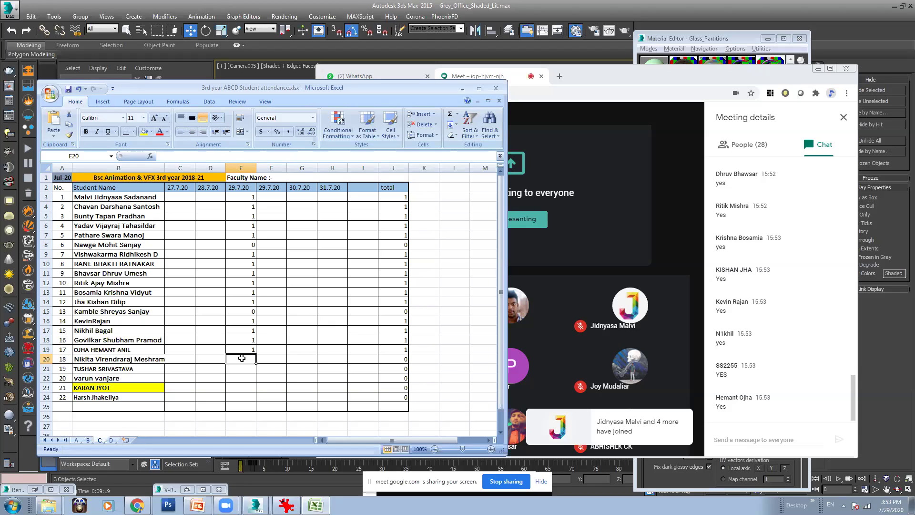
pyautogui.write('1')
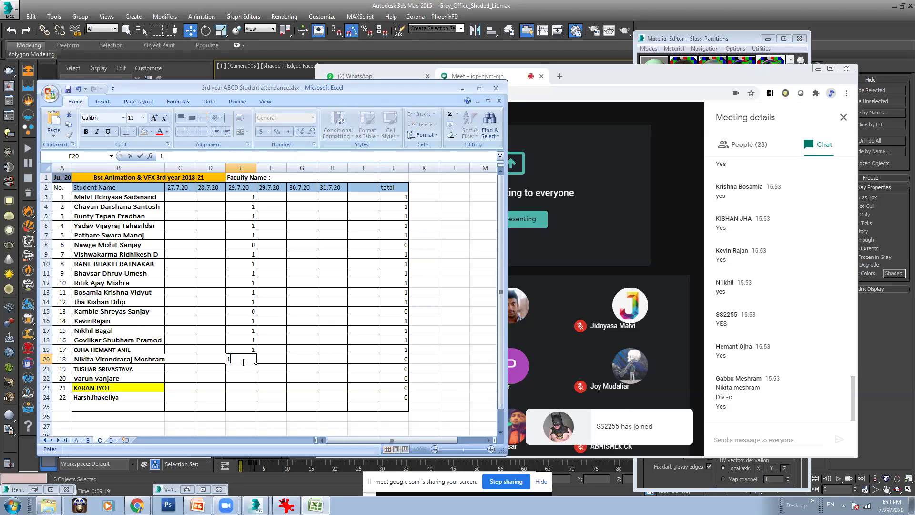
pyautogui.click(242, 368)
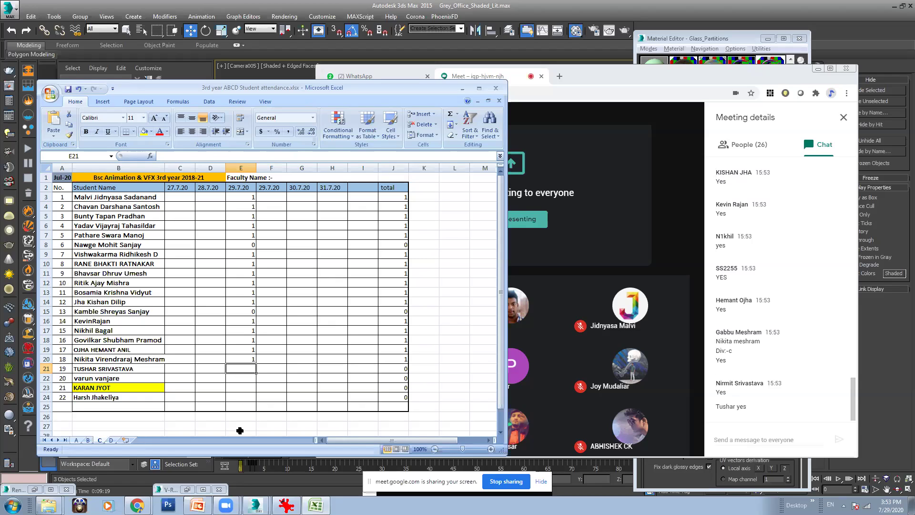
pyautogui.write('1')
pyautogui.press('Return')
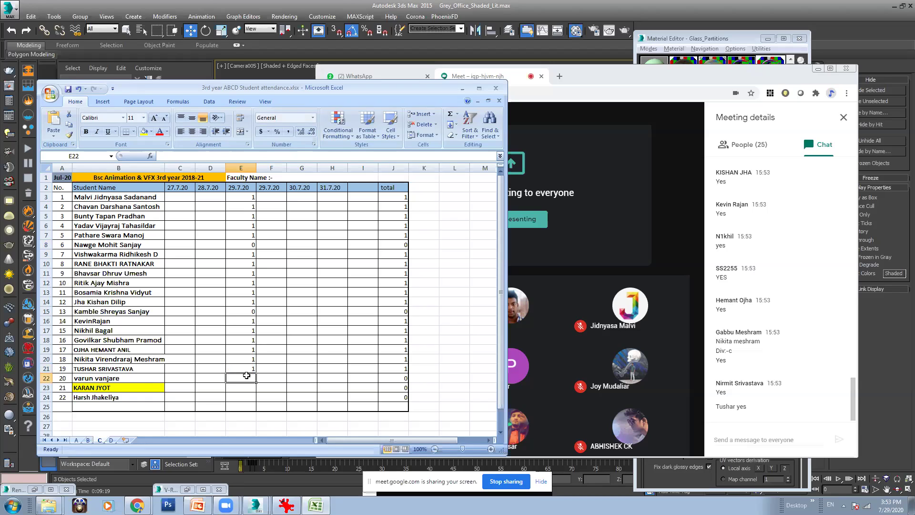
pyautogui.write('1')
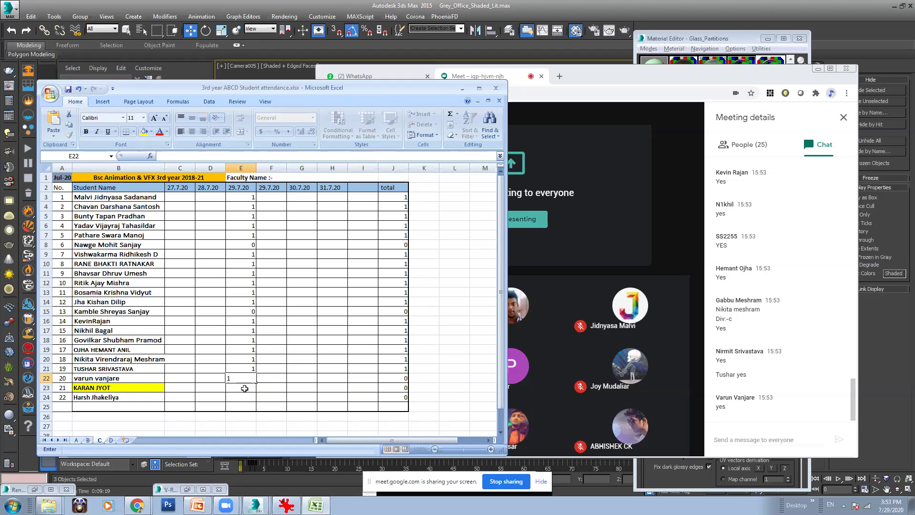
pyautogui.press('Return')
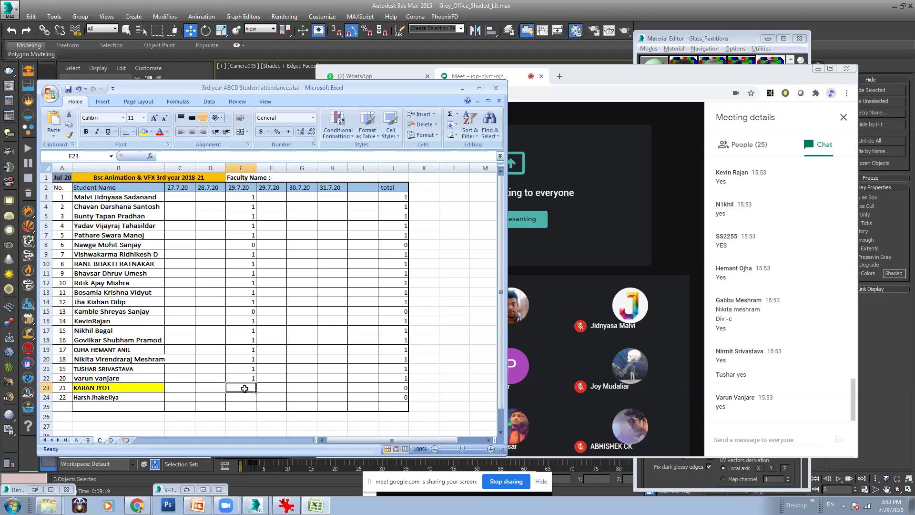
# - Record 0 for students 21 and 22 in cells E23 and E24 of the division C sheet
pyautogui.click(246, 397)
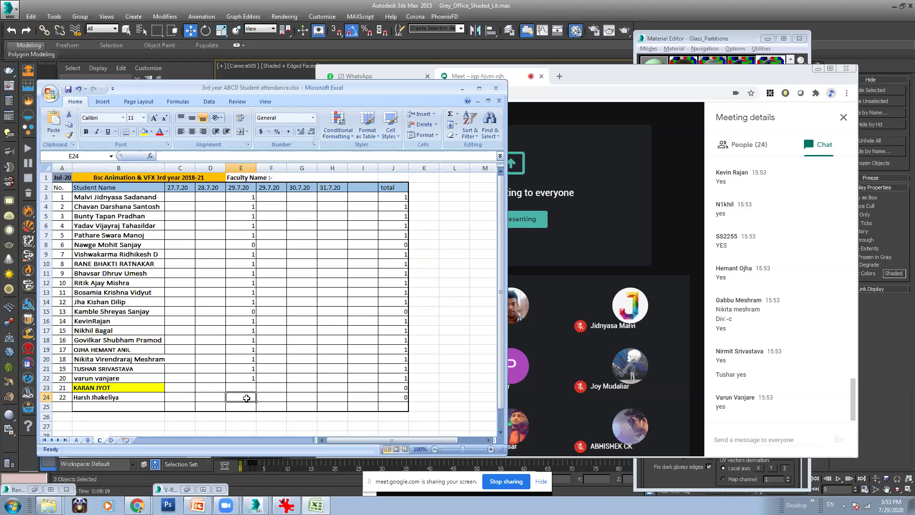
pyautogui.click(248, 389)
pyautogui.write('0')
pyautogui.press('Return')
pyautogui.write('0')
pyautogui.click(251, 282)
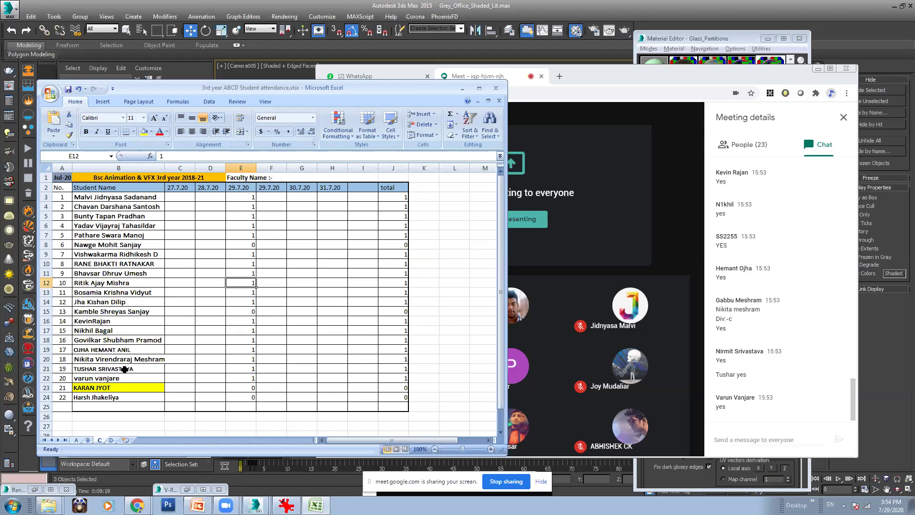
# - Open attendance sheet D and mark students 1 to 3 present for 29.7.20 with 1 in cells E3 to E5
pyautogui.click(111, 440)
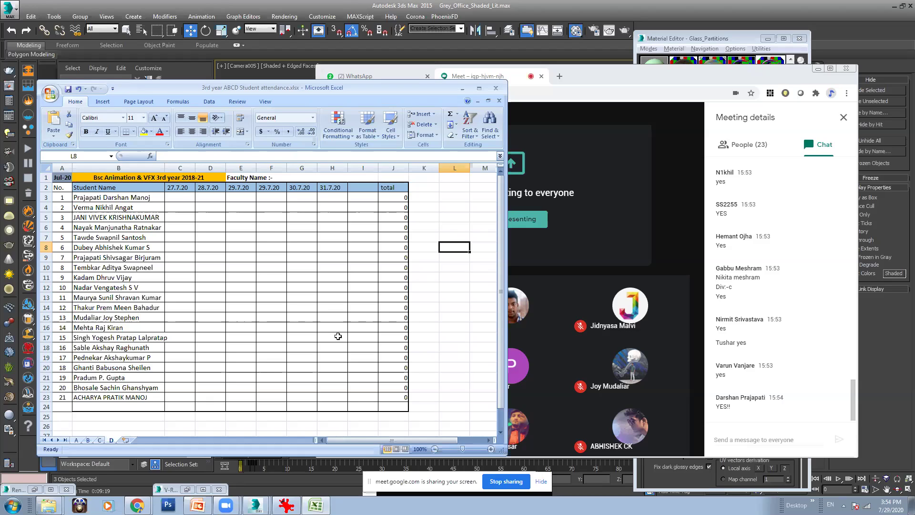
pyautogui.click(236, 197)
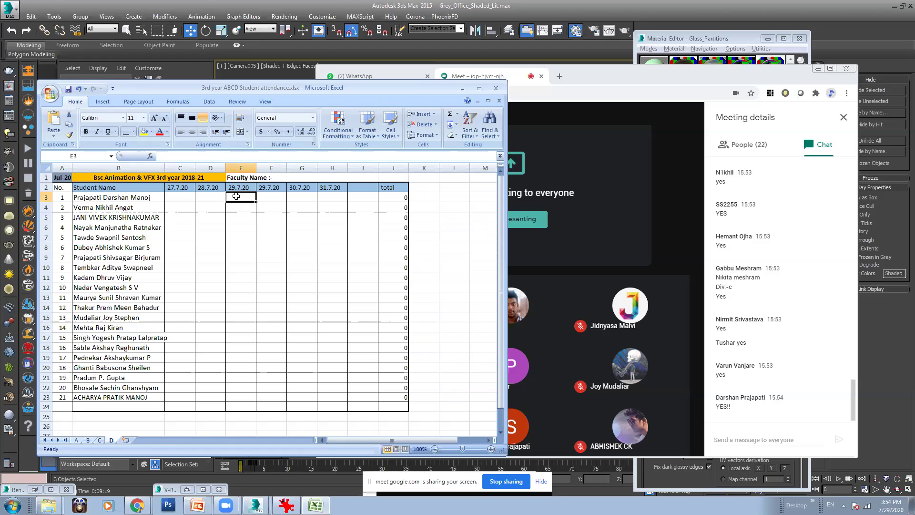
pyautogui.write('1')
pyautogui.press('Return')
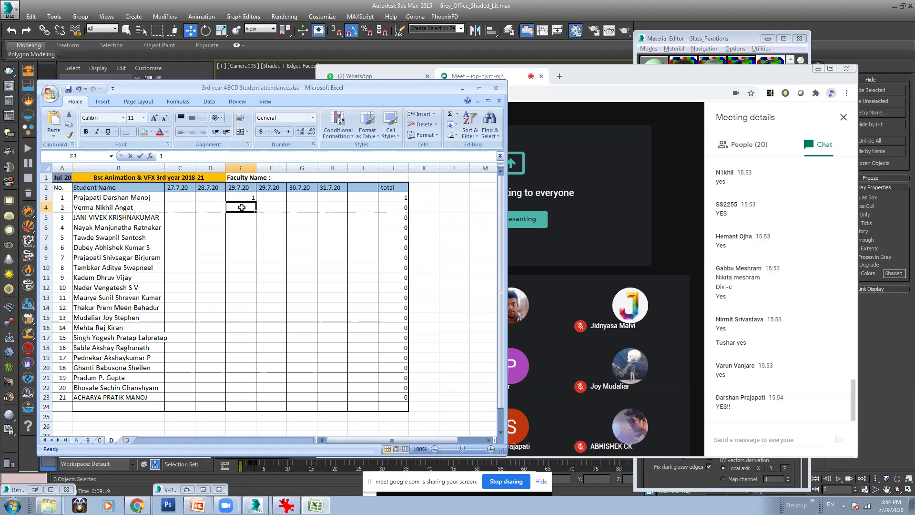
pyautogui.write('1')
pyautogui.press('Return')
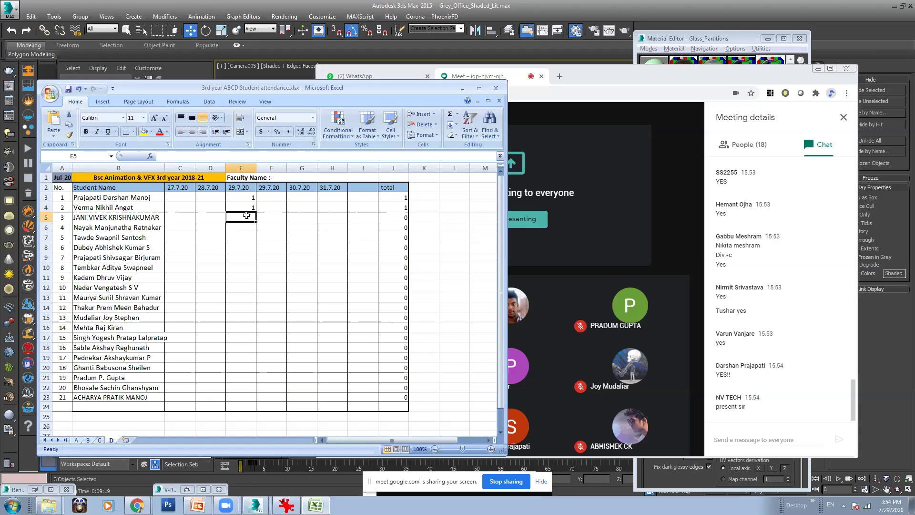
pyautogui.write('1')
pyautogui.press('Return')
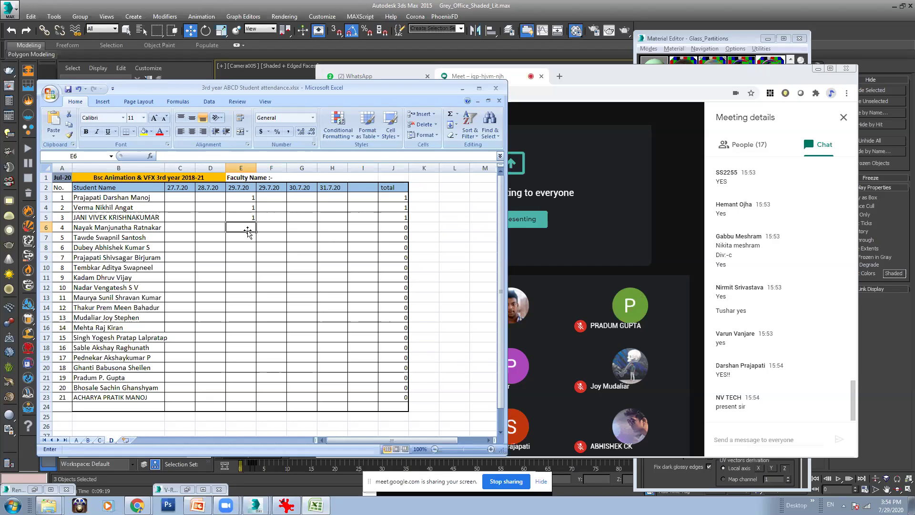
# - Record 0 for students 4 and 5 in cells E6 and E7
pyautogui.click(248, 227)
pyautogui.write('0')
pyautogui.press('Return')
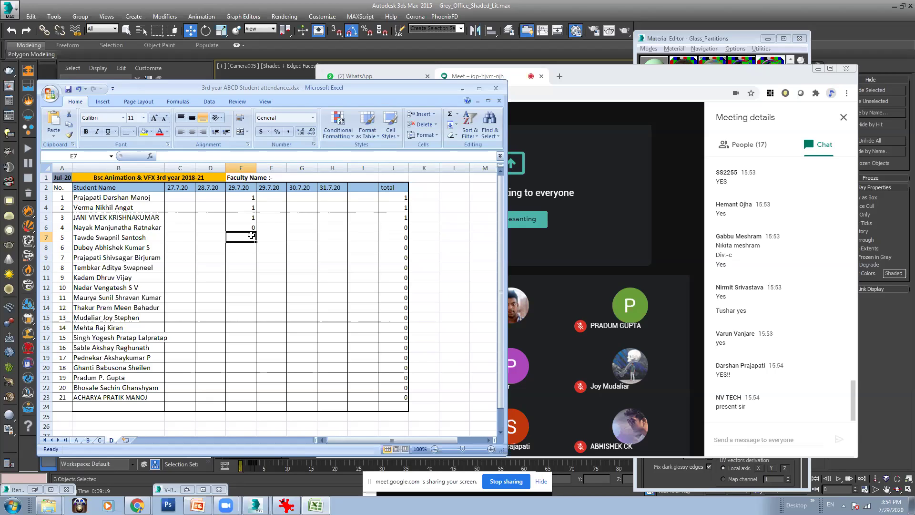
pyautogui.write('0')
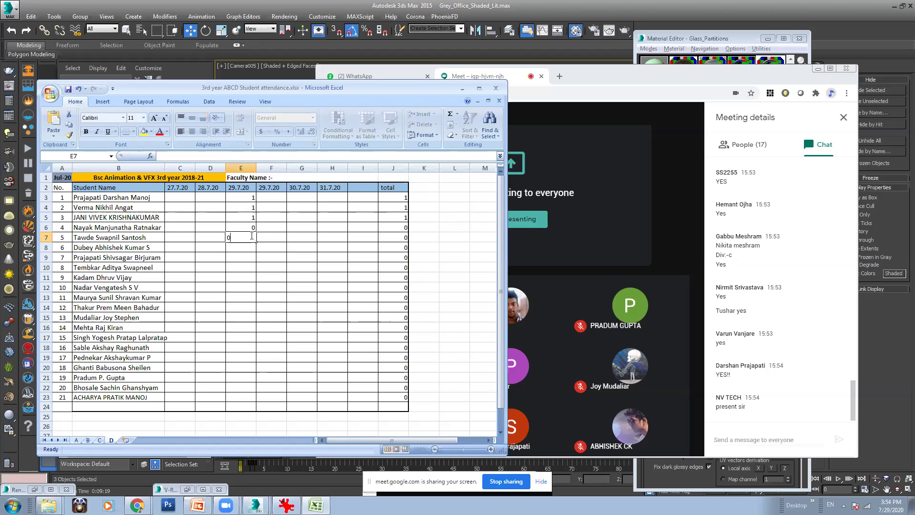
# - Record 1 for students 6 and 7 in E8 and E9, and 0 for student 8 in E10
pyautogui.click(251, 248)
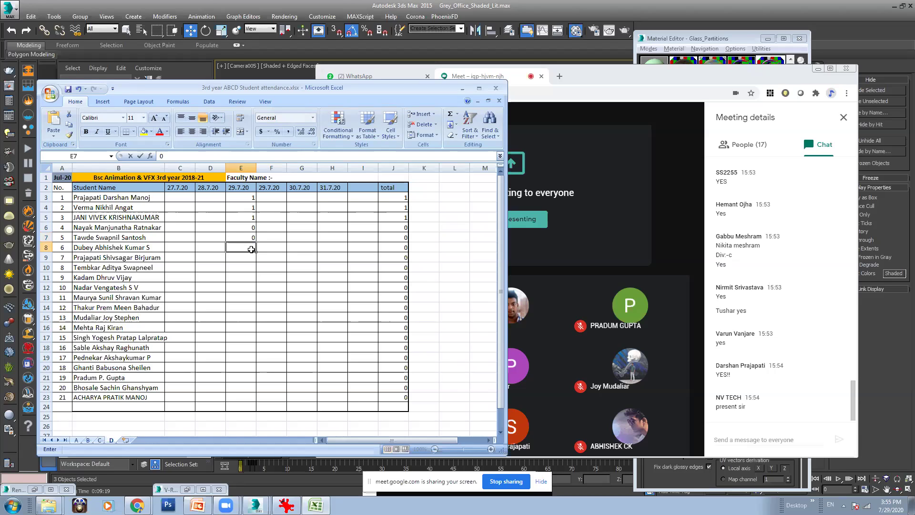
pyautogui.write('1')
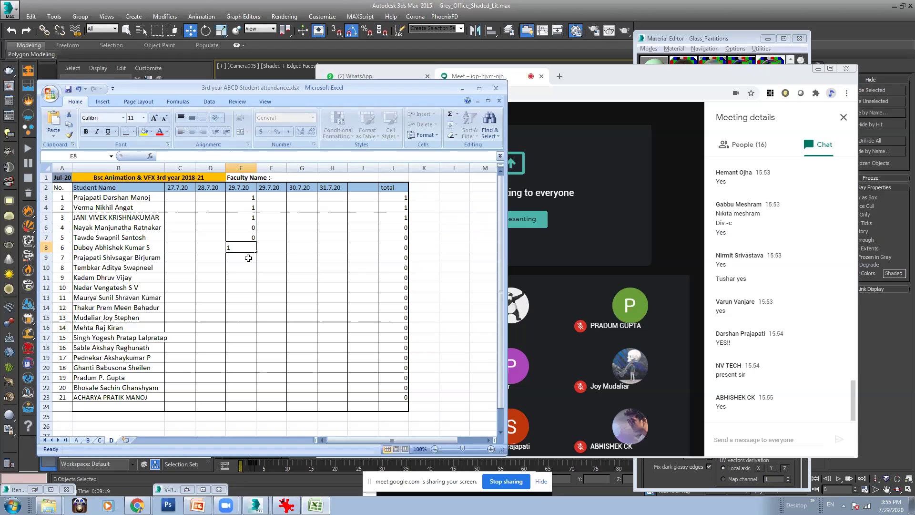
pyautogui.click(248, 258)
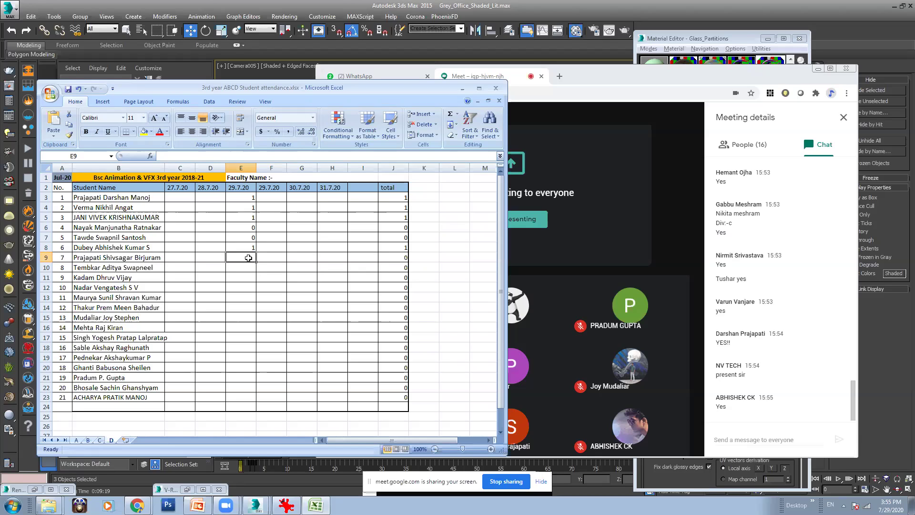
pyautogui.write('1')
pyautogui.click(247, 268)
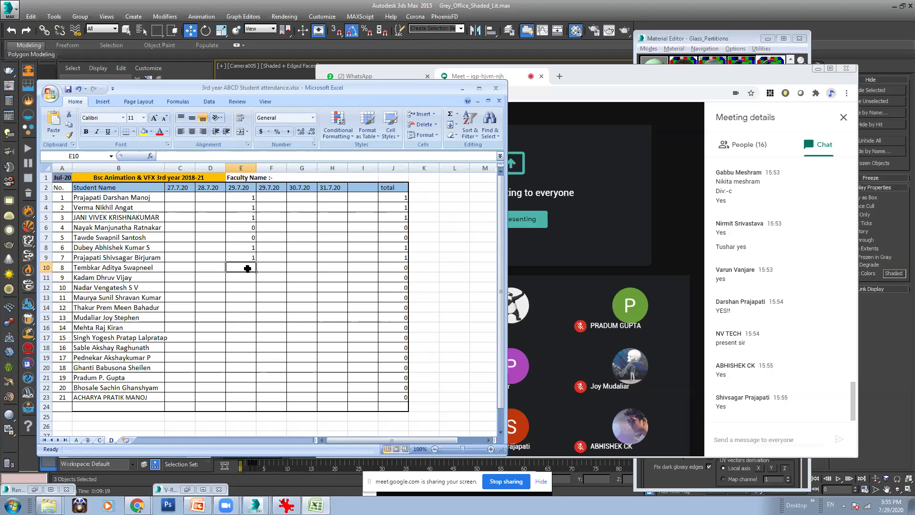
pyautogui.write('0')
# - Mark students 9 to 12 present with 1 in cells E11 to E14
pyautogui.click(251, 279)
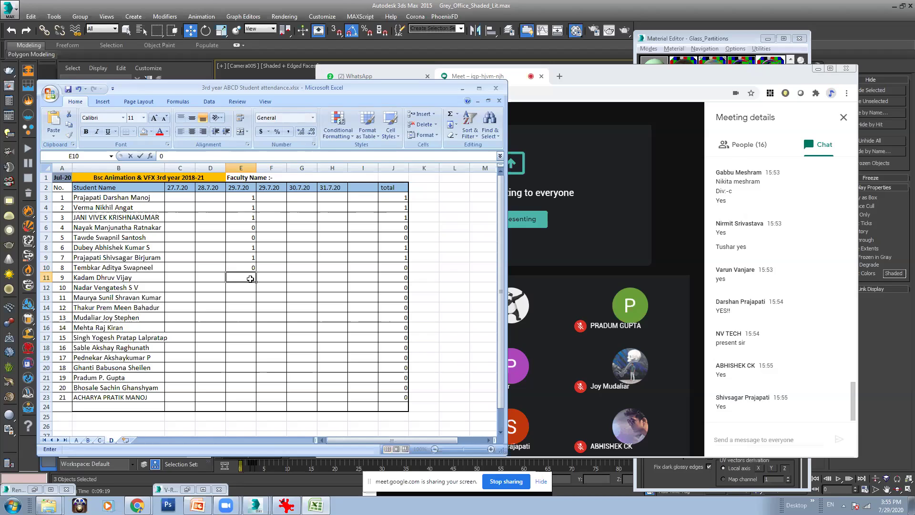
pyautogui.write('1')
pyautogui.click(249, 289)
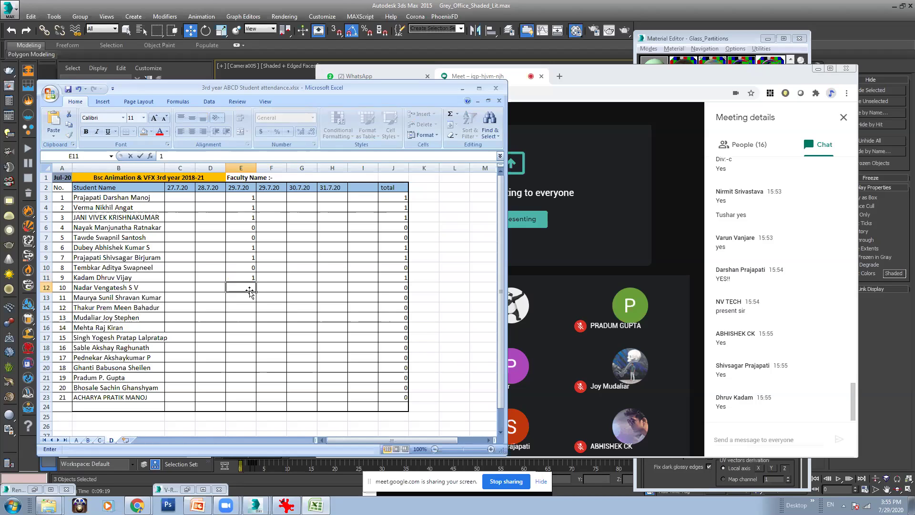
pyautogui.write('1')
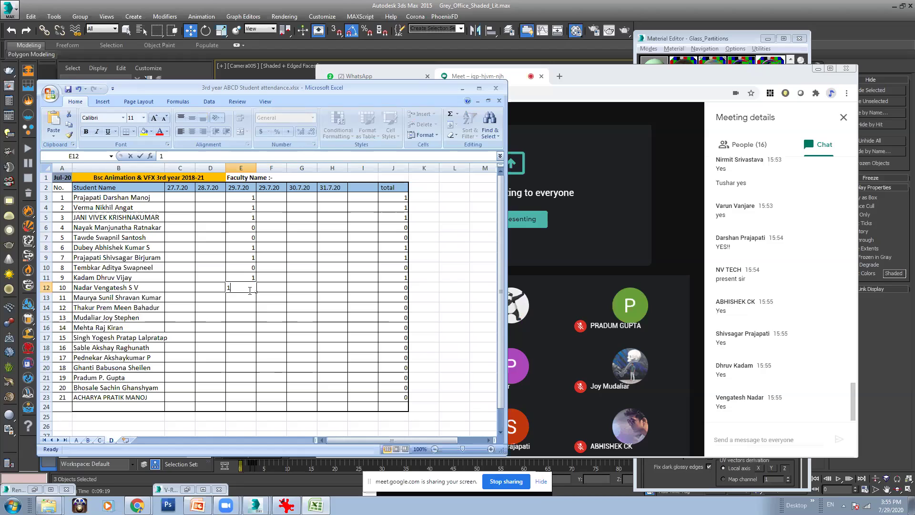
pyautogui.click(248, 295)
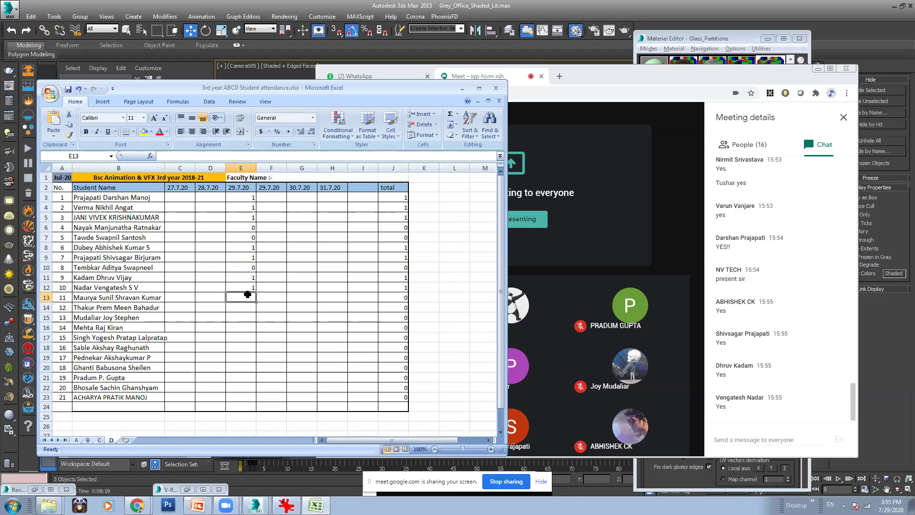
pyautogui.write('1')
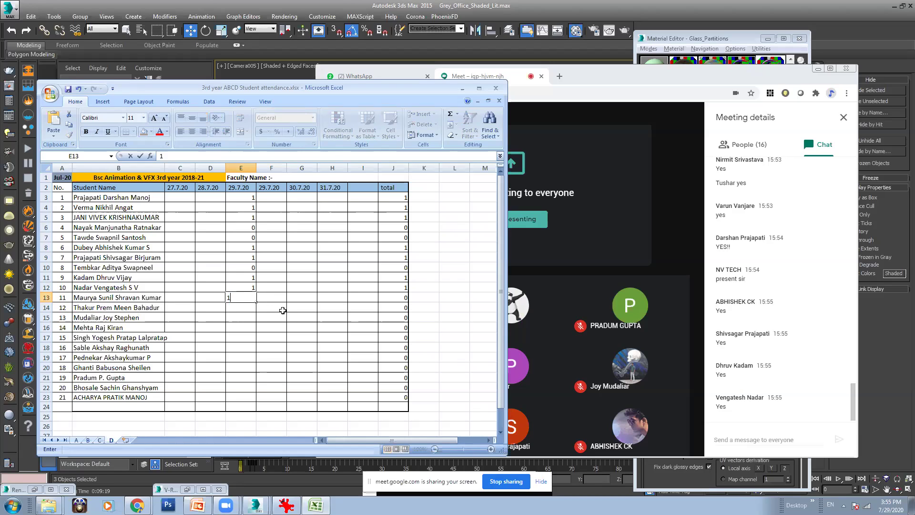
pyautogui.click(244, 308)
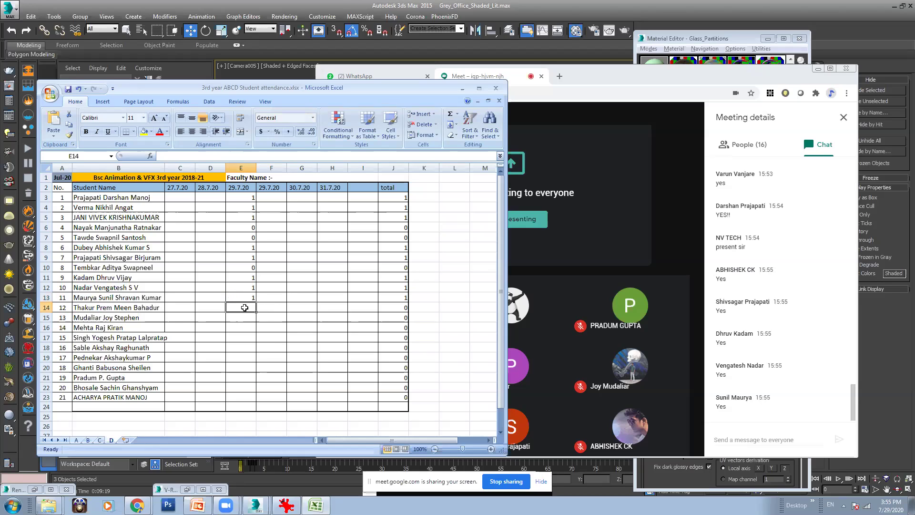
pyautogui.write('1')
# - Mark students 13 to 16 present with 1 in cells E15 to E18
pyautogui.click(245, 318)
pyautogui.write('1')
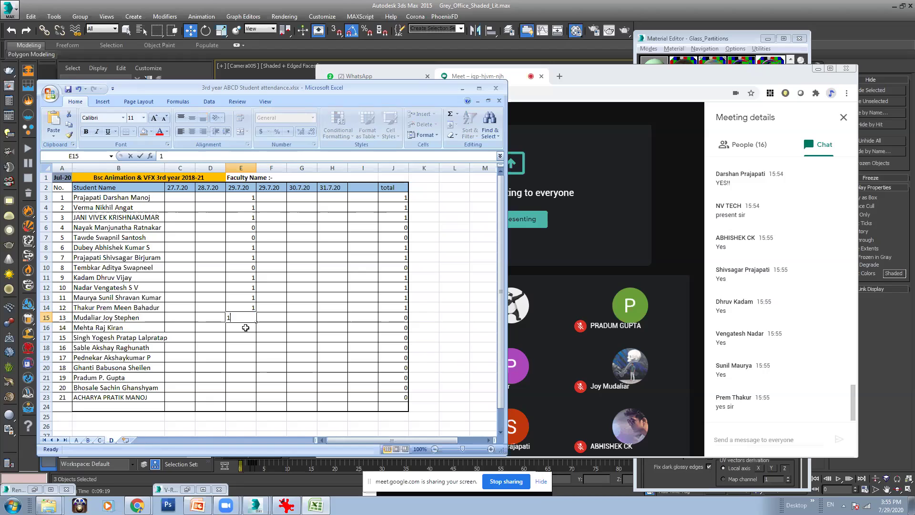
pyautogui.click(245, 328)
pyautogui.write('1')
pyautogui.click(244, 336)
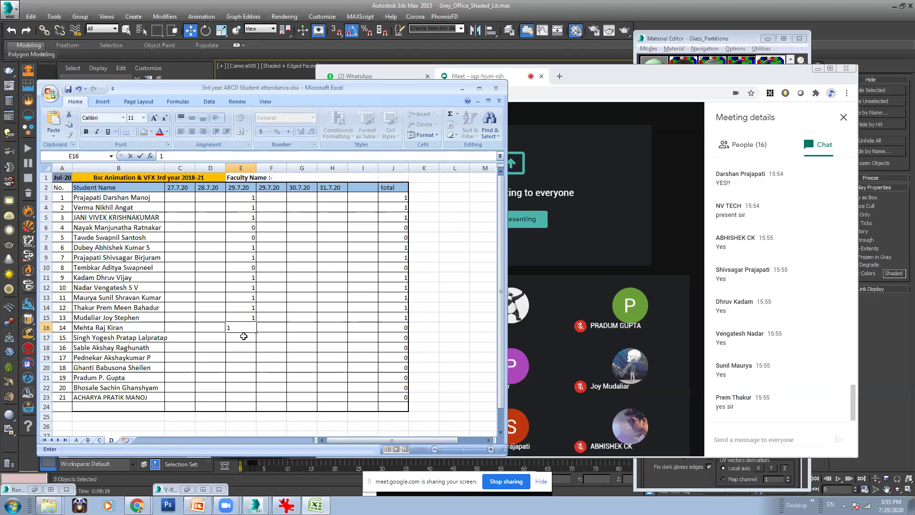
pyautogui.write('1')
pyautogui.click(242, 348)
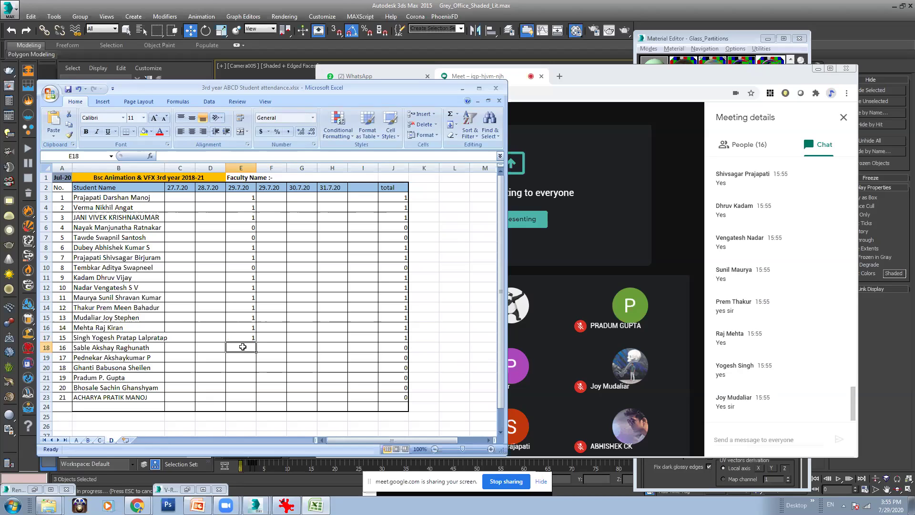
pyautogui.write('1')
# - Record 0 for student 17 in E19, and 1 for students 18 and 19 in E20 and E21
pyautogui.click(241, 356)
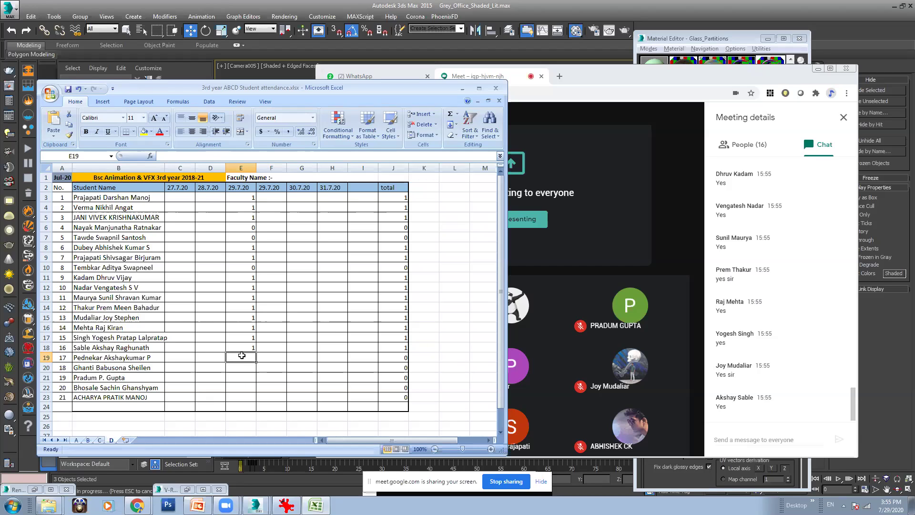
pyautogui.write('0')
pyautogui.click(241, 366)
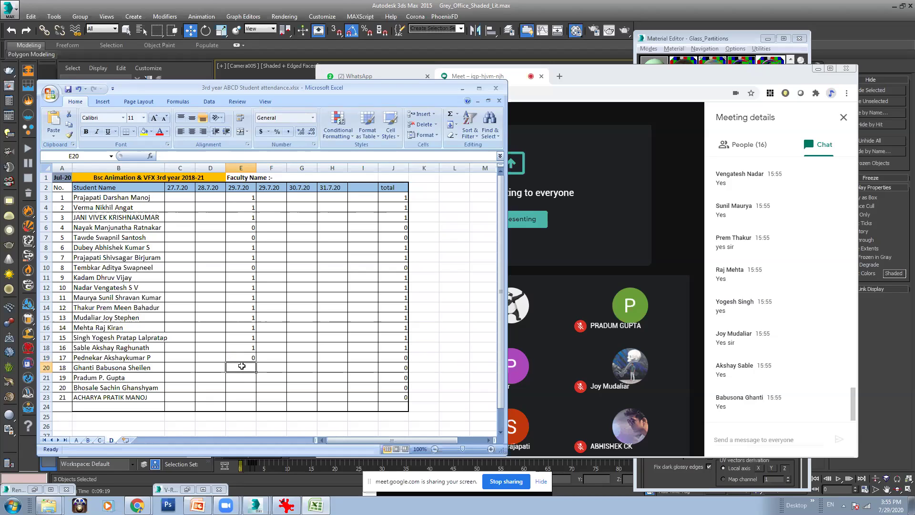
pyautogui.write('1')
pyautogui.click(242, 378)
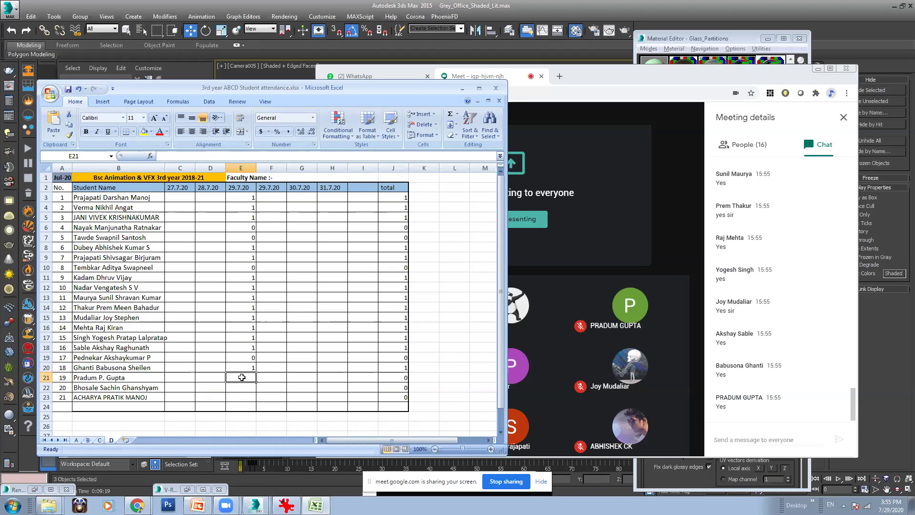
pyautogui.write('1')
# - Record 1 for student 20 in E22 and 0 for student 21 in E23
pyautogui.click(241, 386)
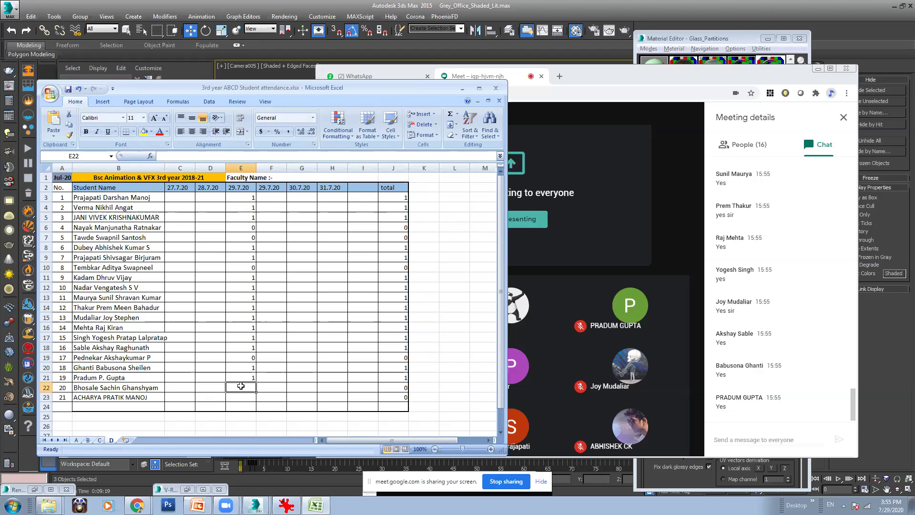
pyautogui.write('1')
pyautogui.click(241, 396)
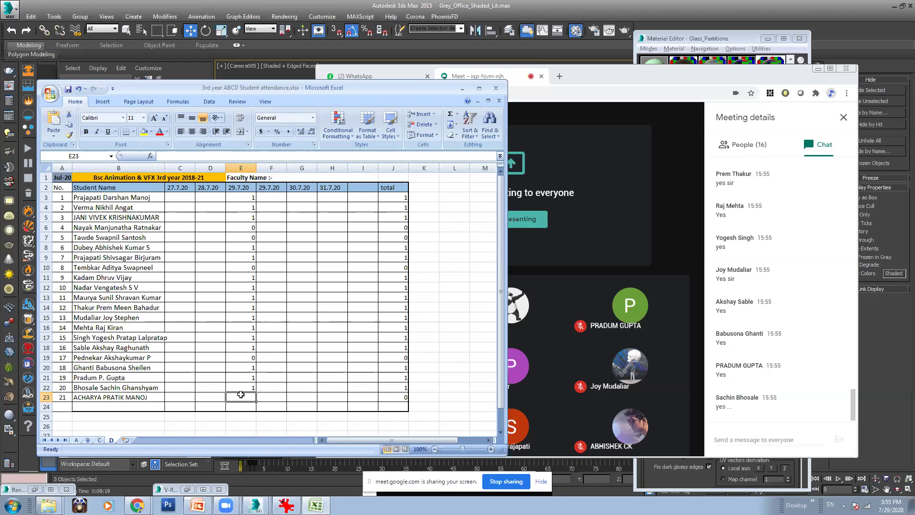
pyautogui.write('0')
pyautogui.click(262, 345)
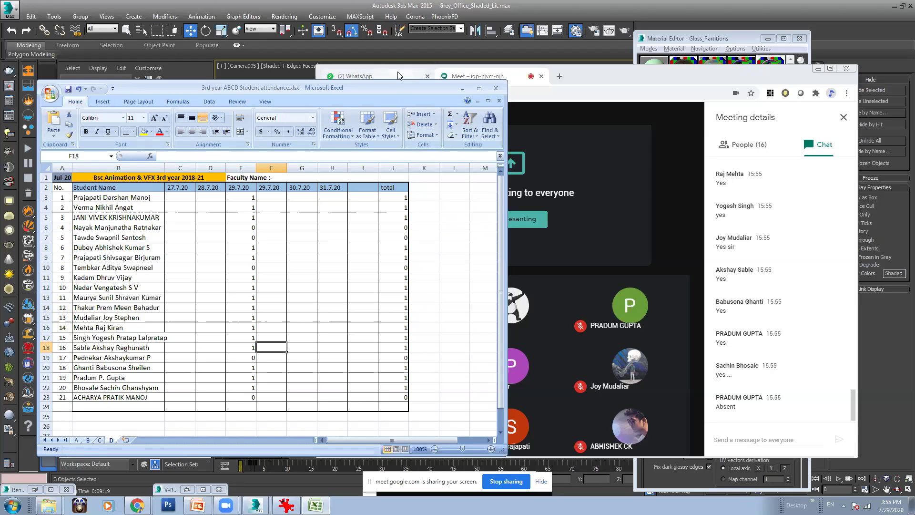
# - Bring the Google Meet window forward, reposition it, and send the chat message "Thank you So much...!!" to everyone
pyautogui.moveTo(580, 69); pyautogui.dragTo(610, 70)
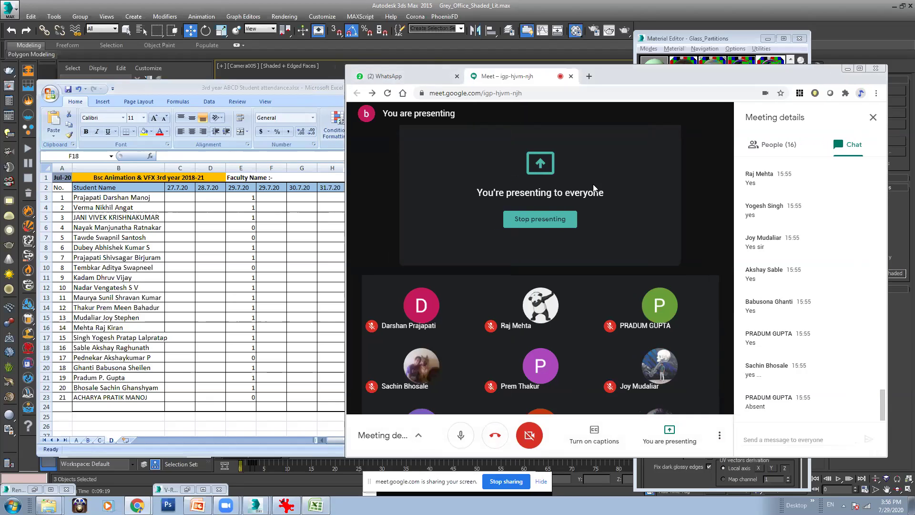
pyautogui.moveTo(703, 66); pyautogui.dragTo(626, 60)
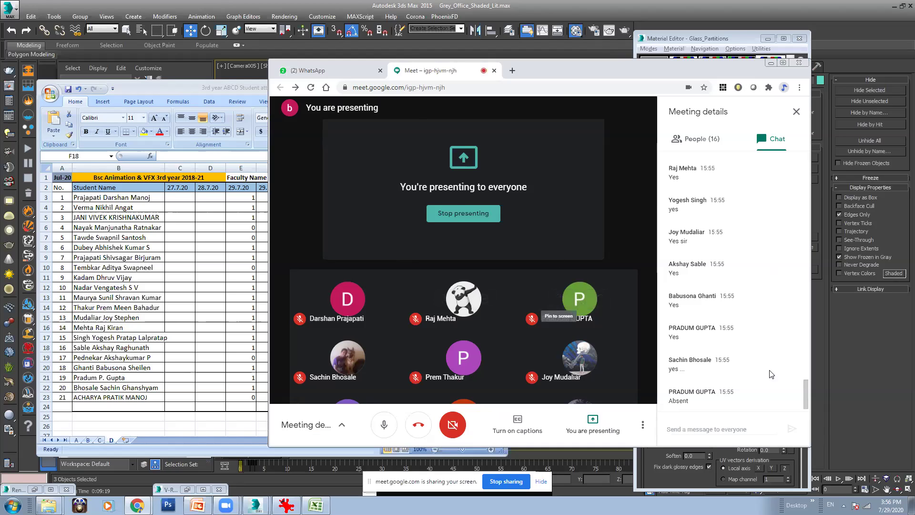
pyautogui.scroll(-1, 771, 375)
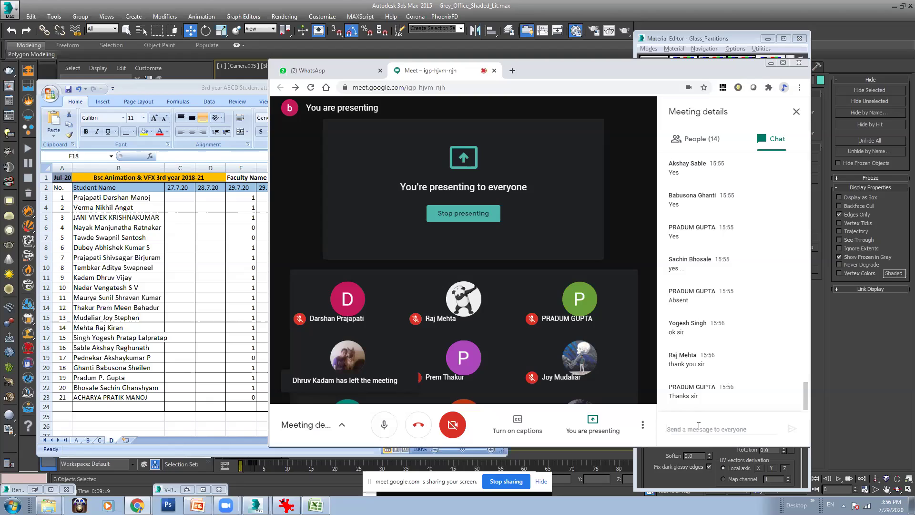
pyautogui.write('Thank you so much...!!')
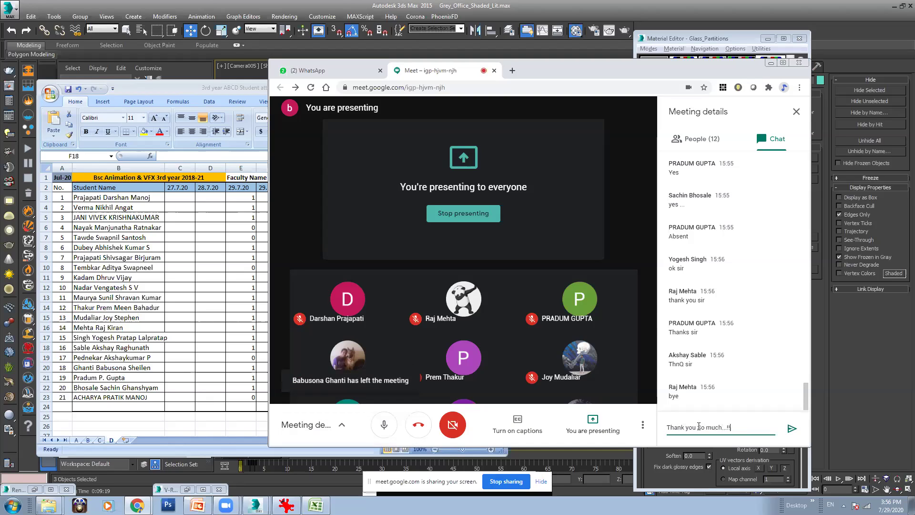
pyautogui.press('Return')
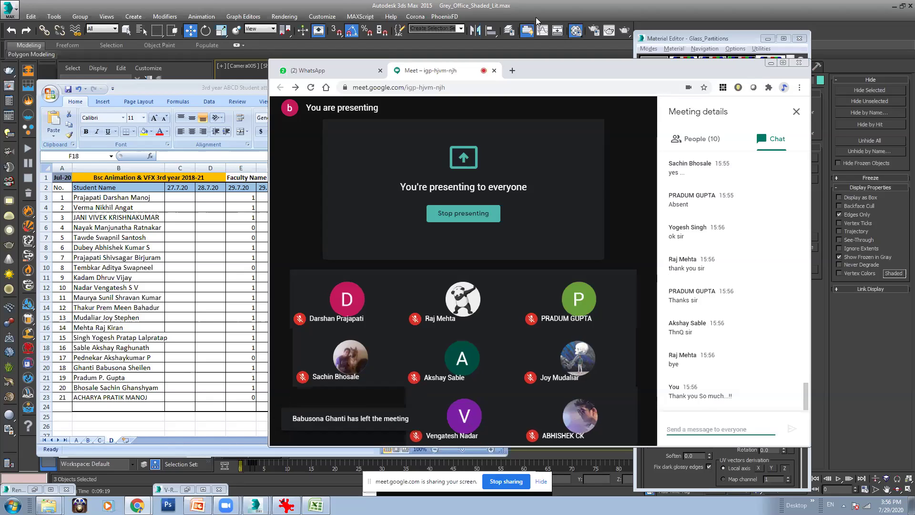